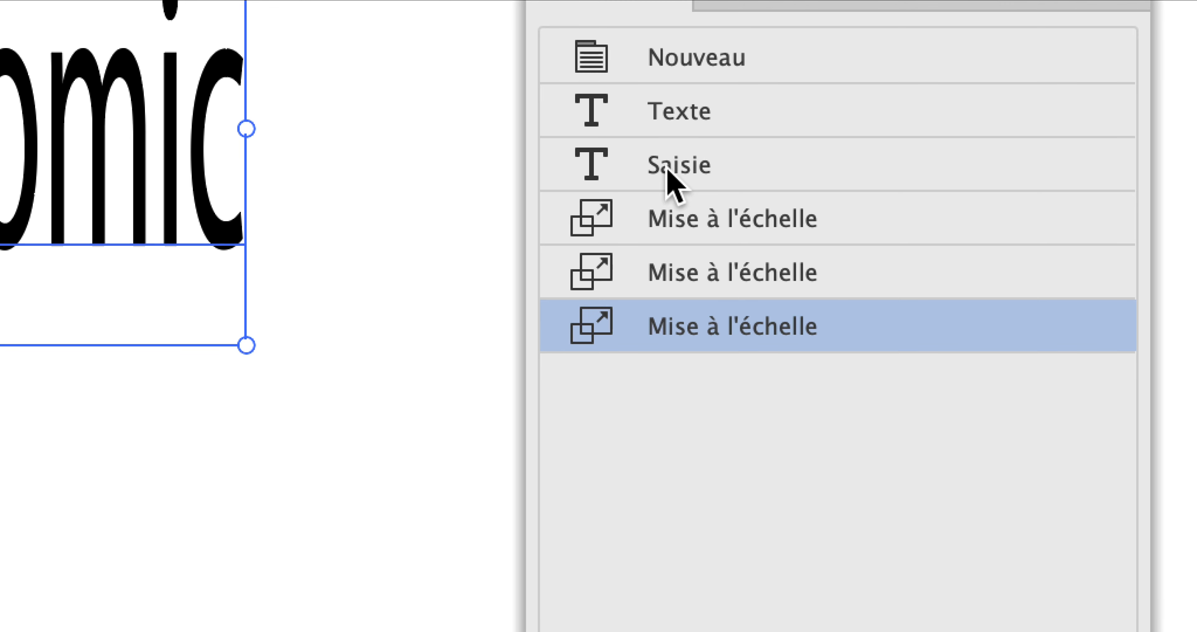
Revert the document to its Saisie history state and scale the Bistronomic text proportionally to about 45.8 pt with Free Transform
click(668, 172)
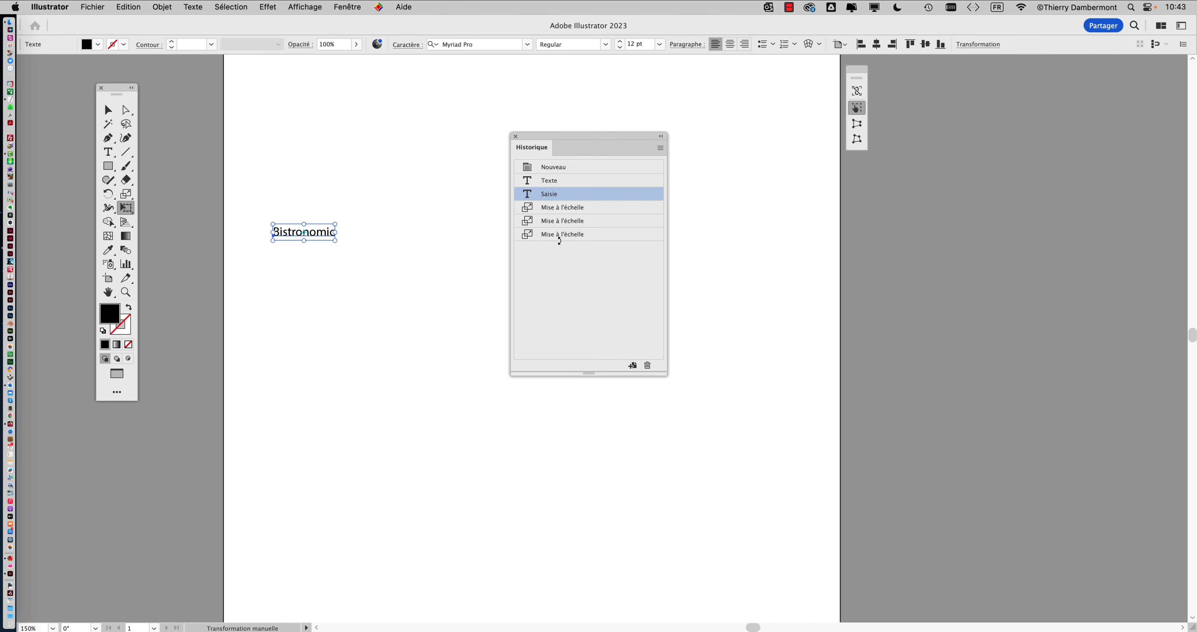
drag(545, 139, 913, 191)
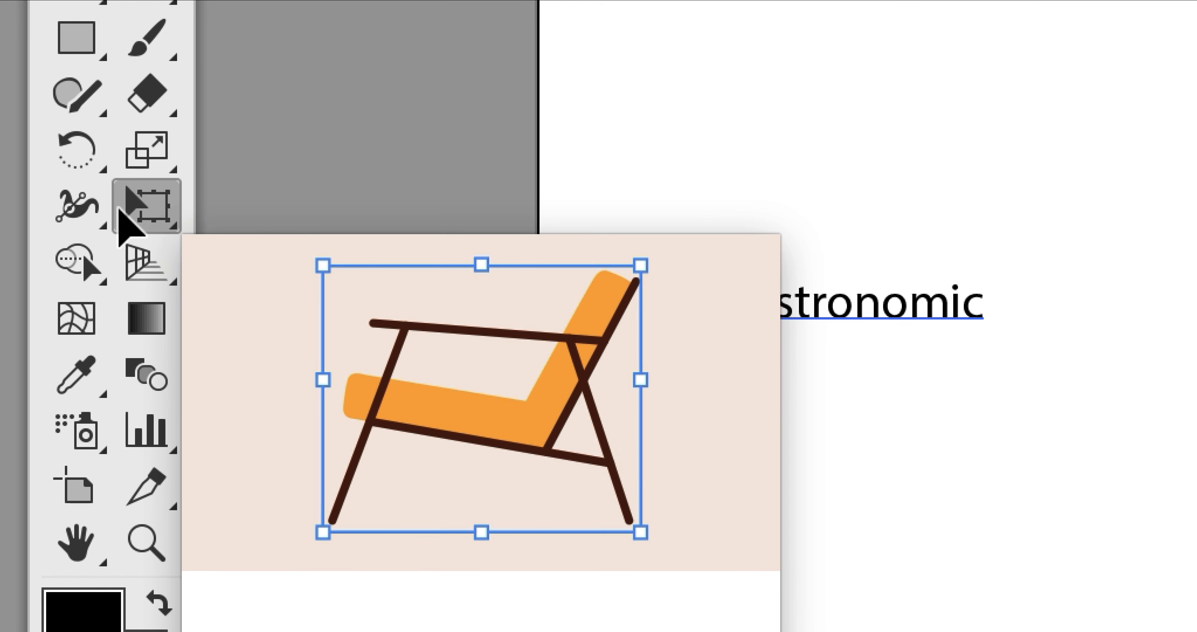
click(122, 211)
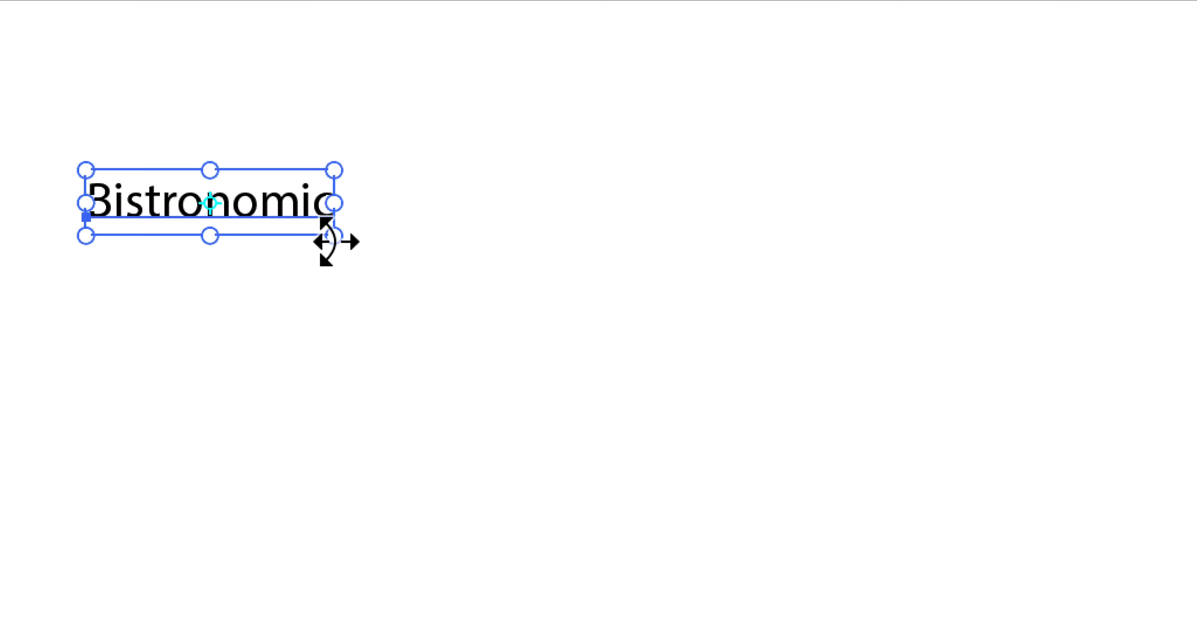
drag(334, 240, 465, 284)
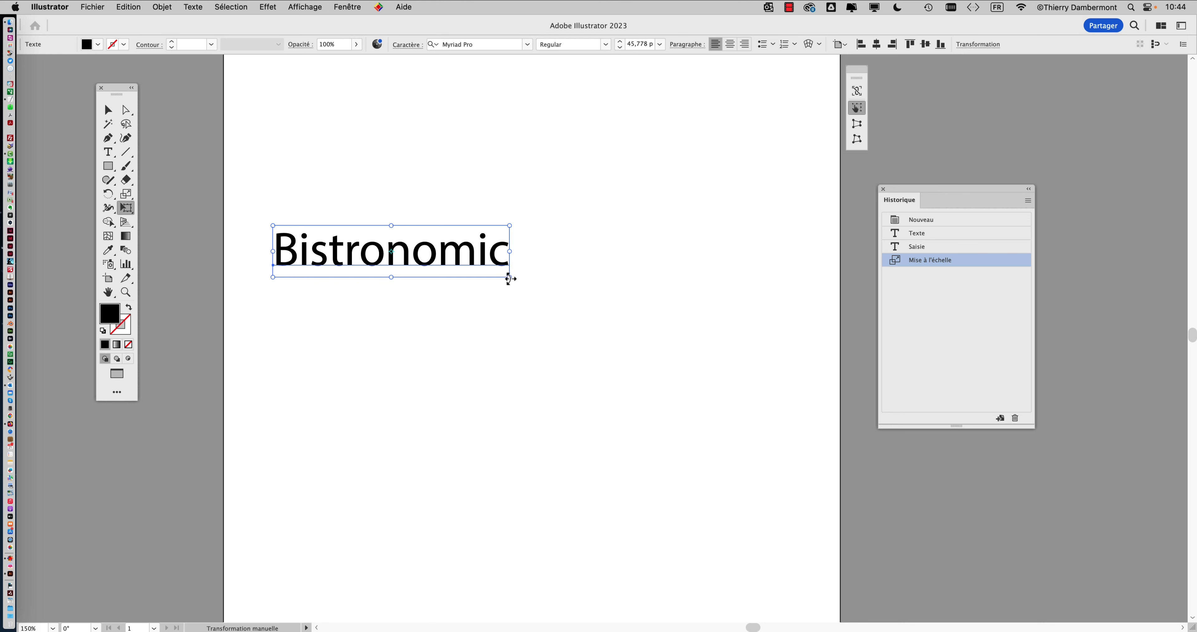
Undo the rotation of the Bistronomic text and enlarge it proportionally to about 98 pt
drag(510, 281, 524, 309)
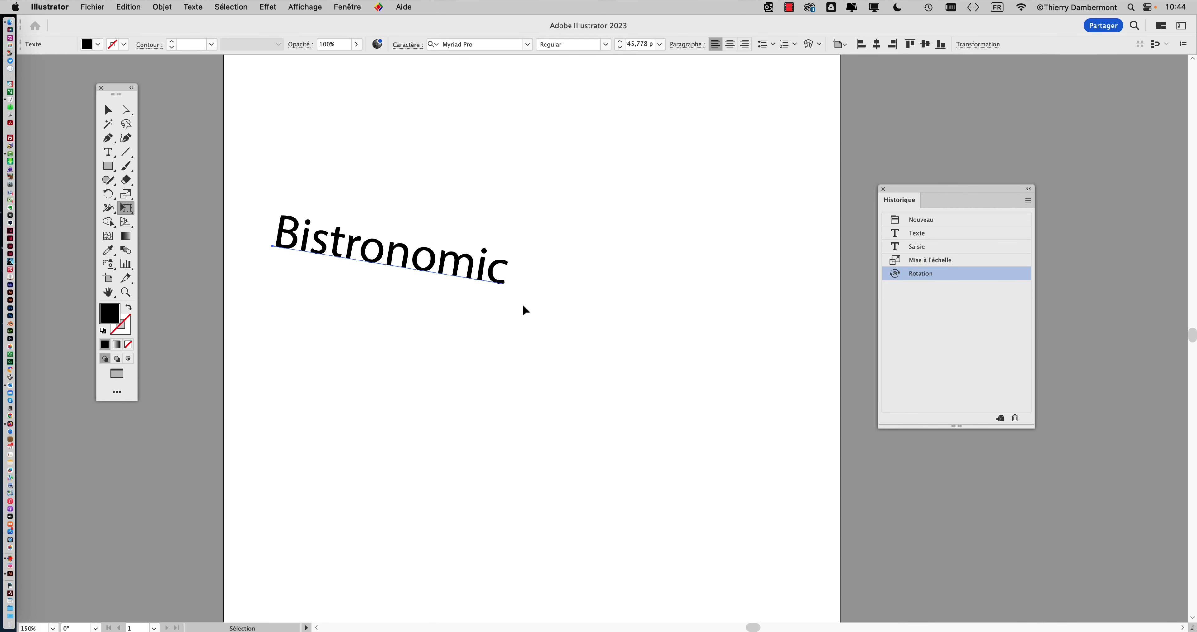
key(super+z)
drag(512, 281, 765, 394)
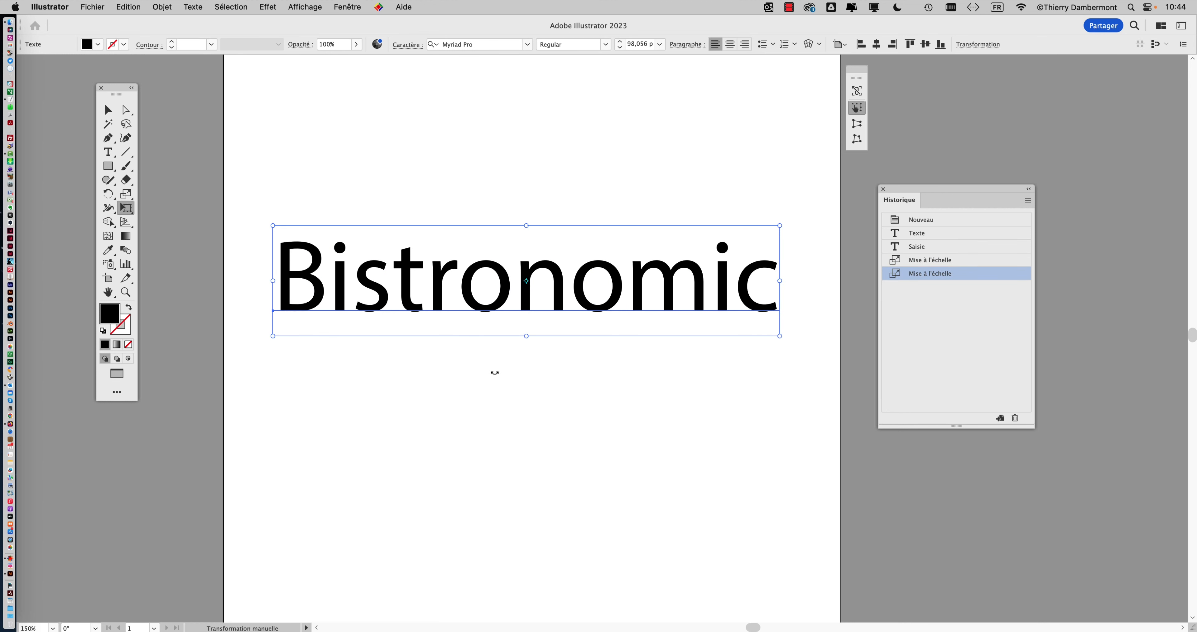
click(92, 6)
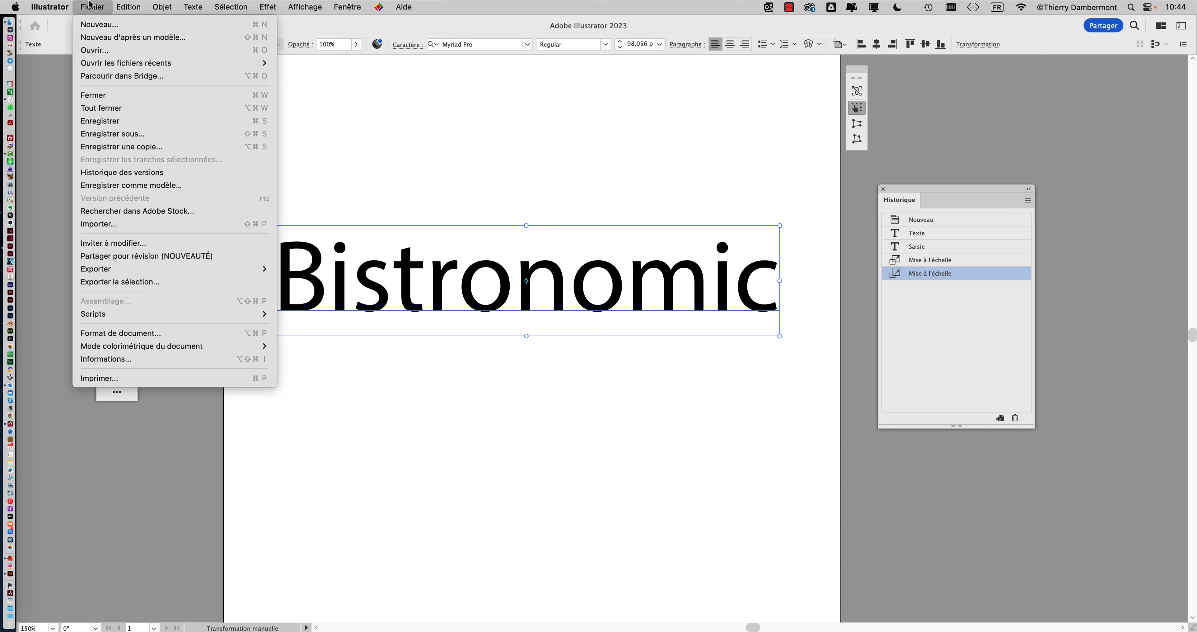
click(126, 136)
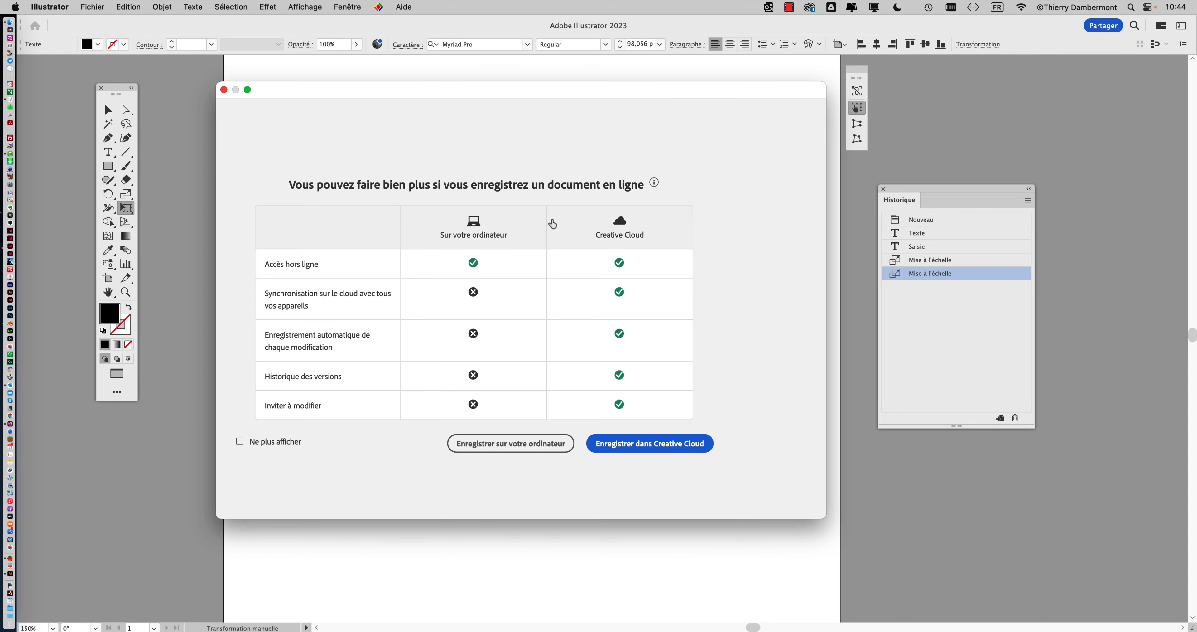
click(223, 89)
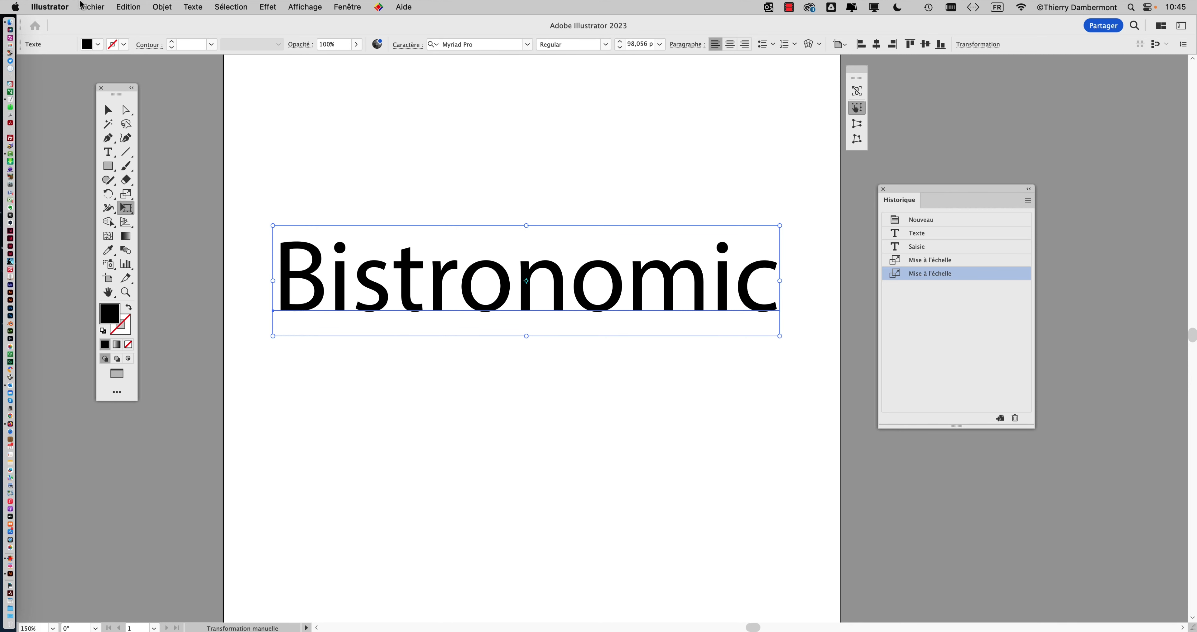
Start saving the document under a new name on the computer, choosing the CM cours 01 (matin) folder
click(91, 6)
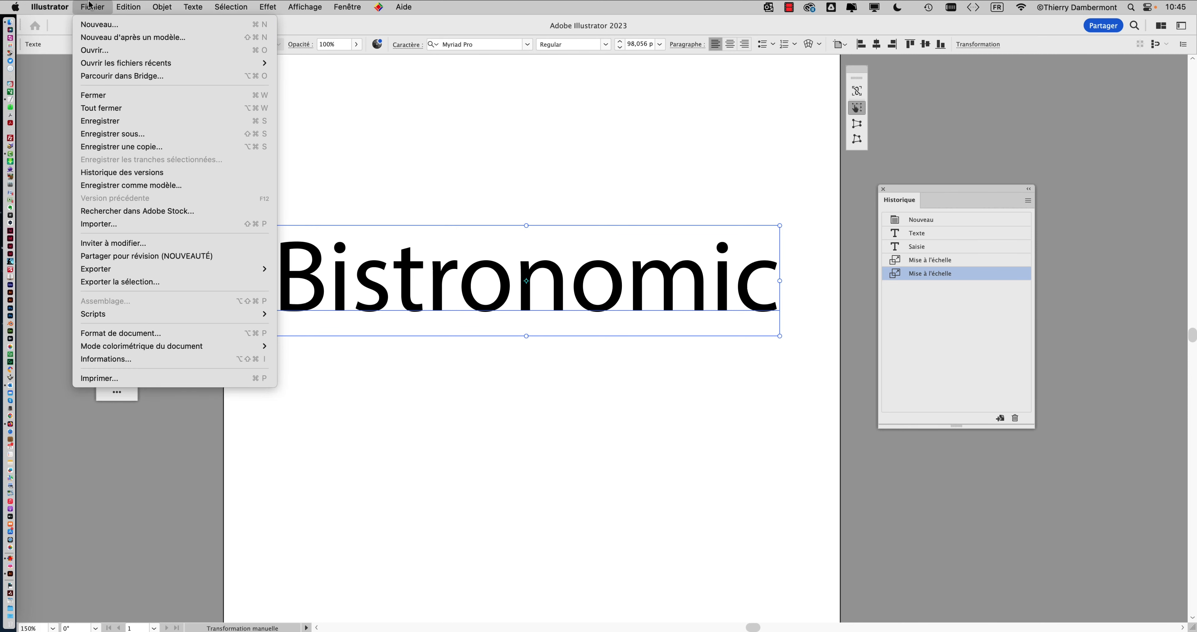
click(132, 135)
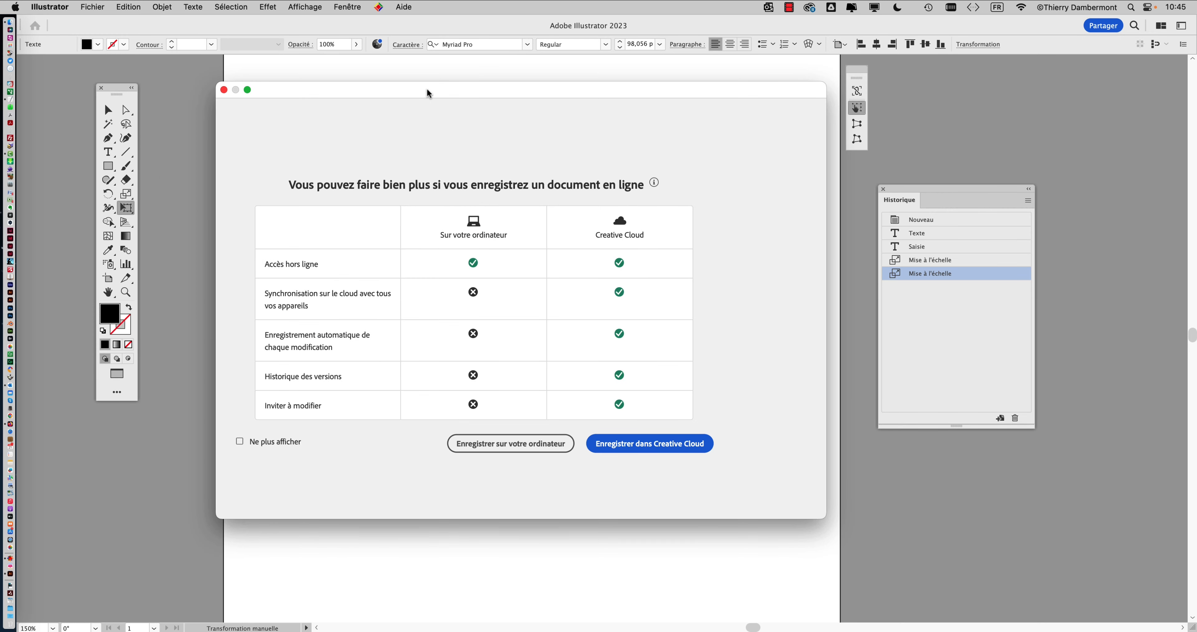
drag(427, 91, 480, 77)
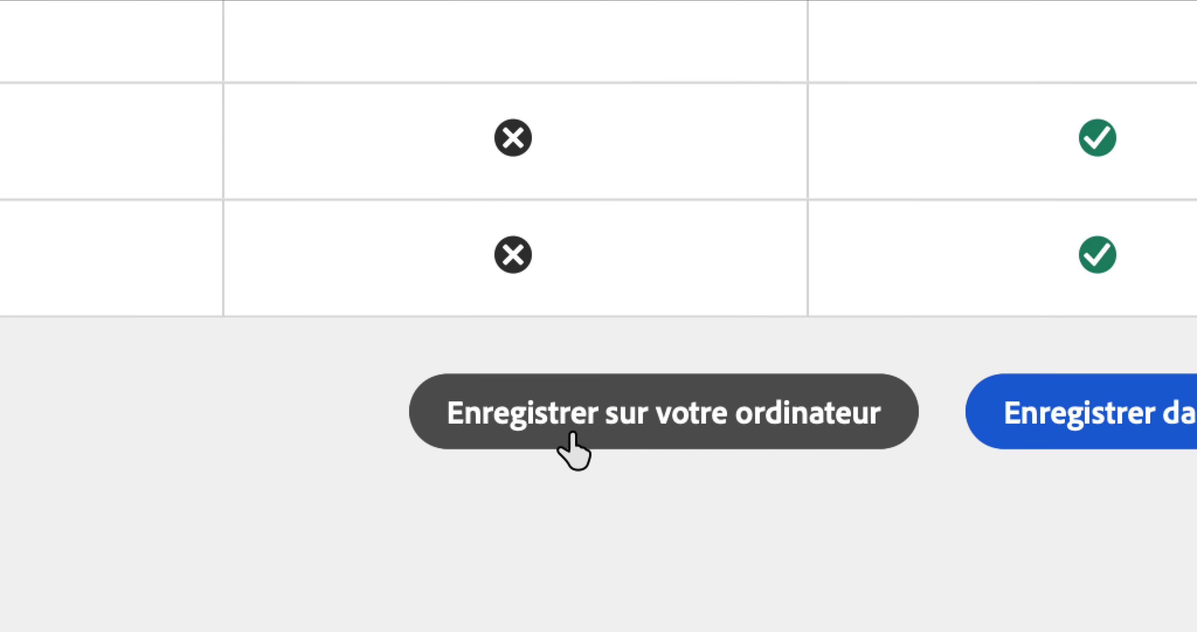
click(572, 434)
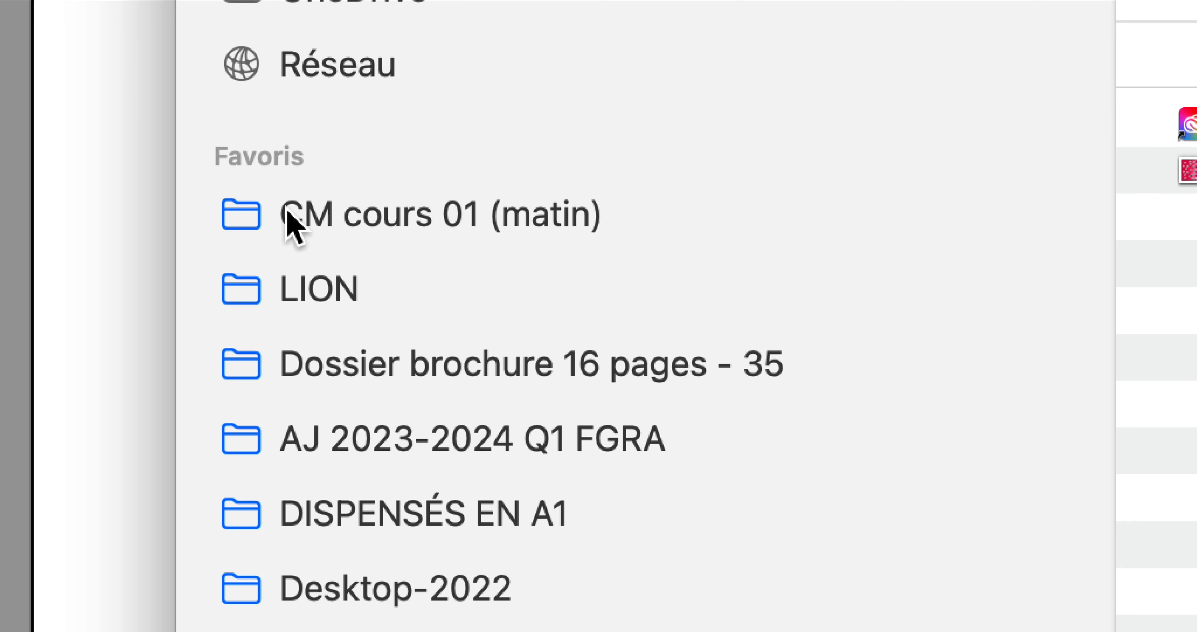
click(288, 214)
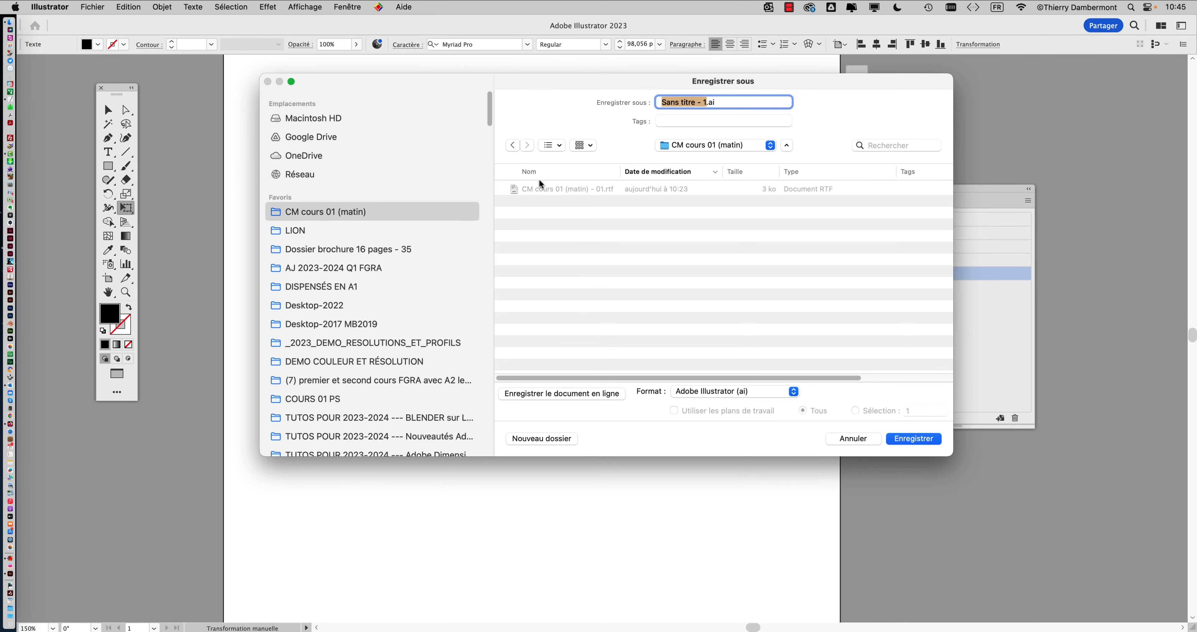
Compare the compact and expanded forms of the save dialog and examine the folder hierarchy containing CM cours 01 (matin)
click(787, 146)
drag(560, 84, 495, 168)
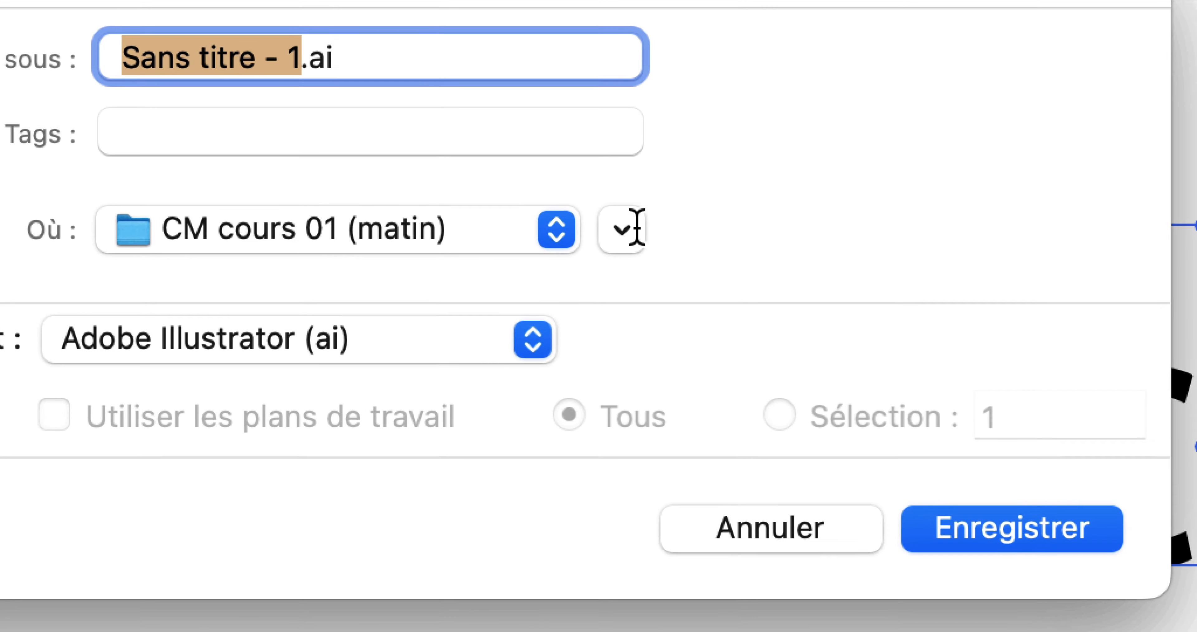
click(632, 218)
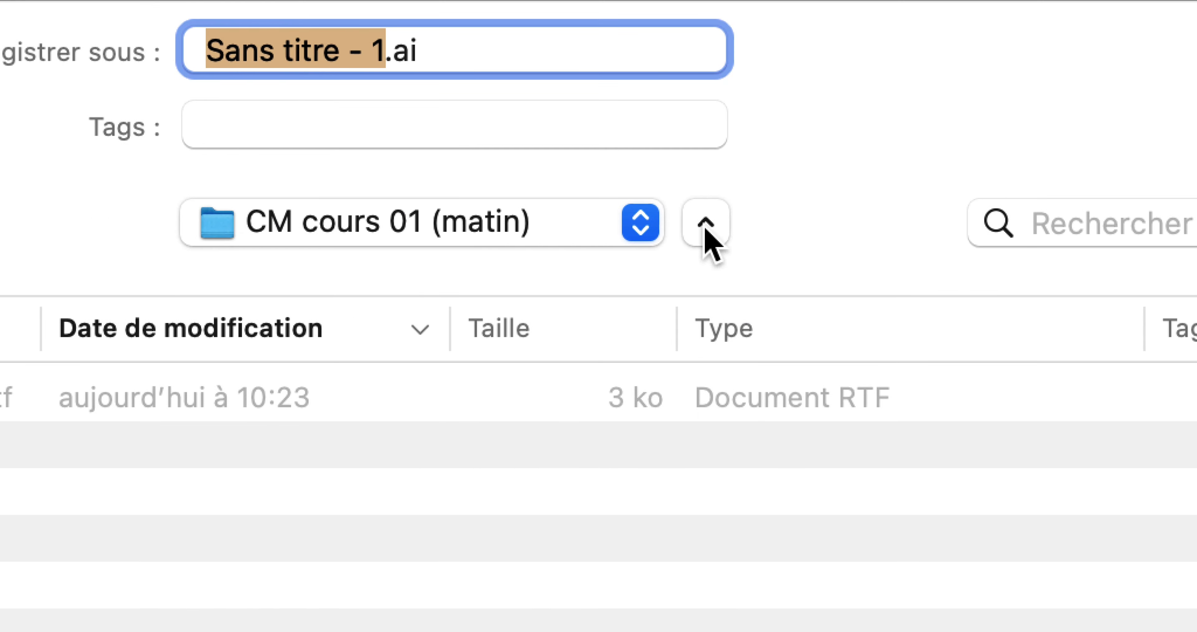
click(984, 225)
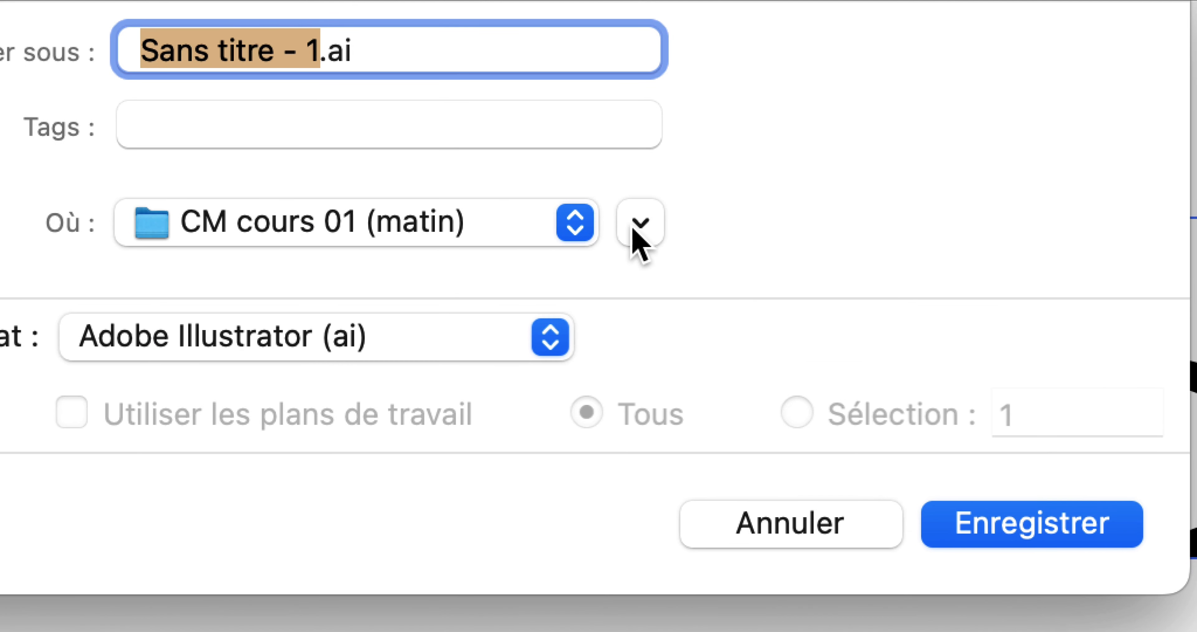
click(635, 230)
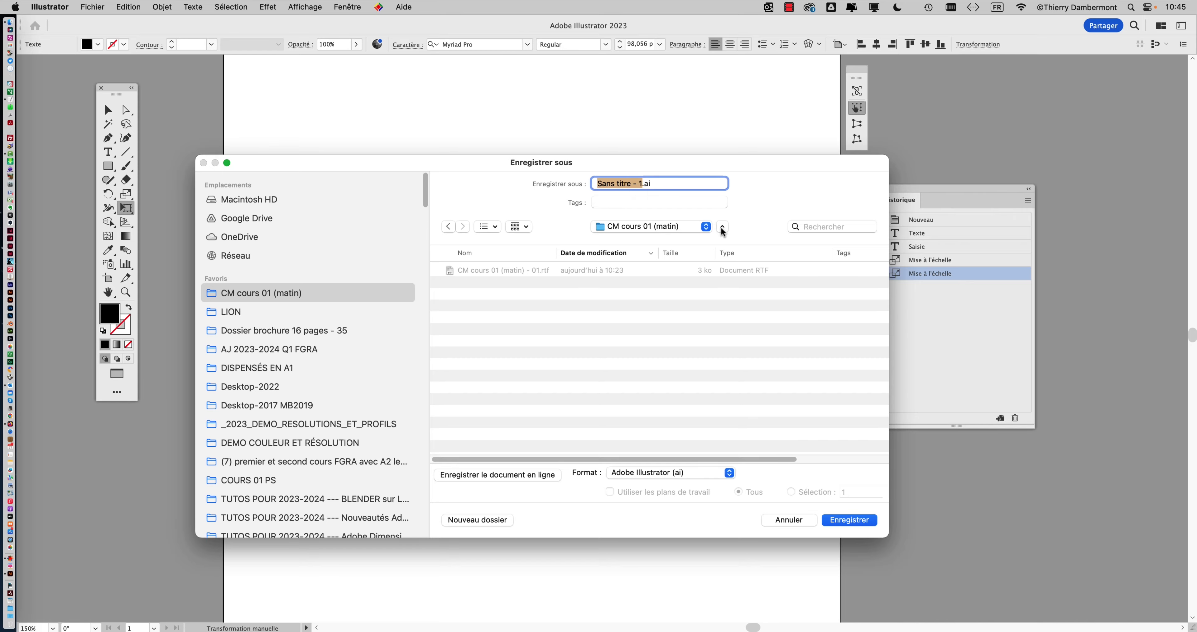
click(707, 226)
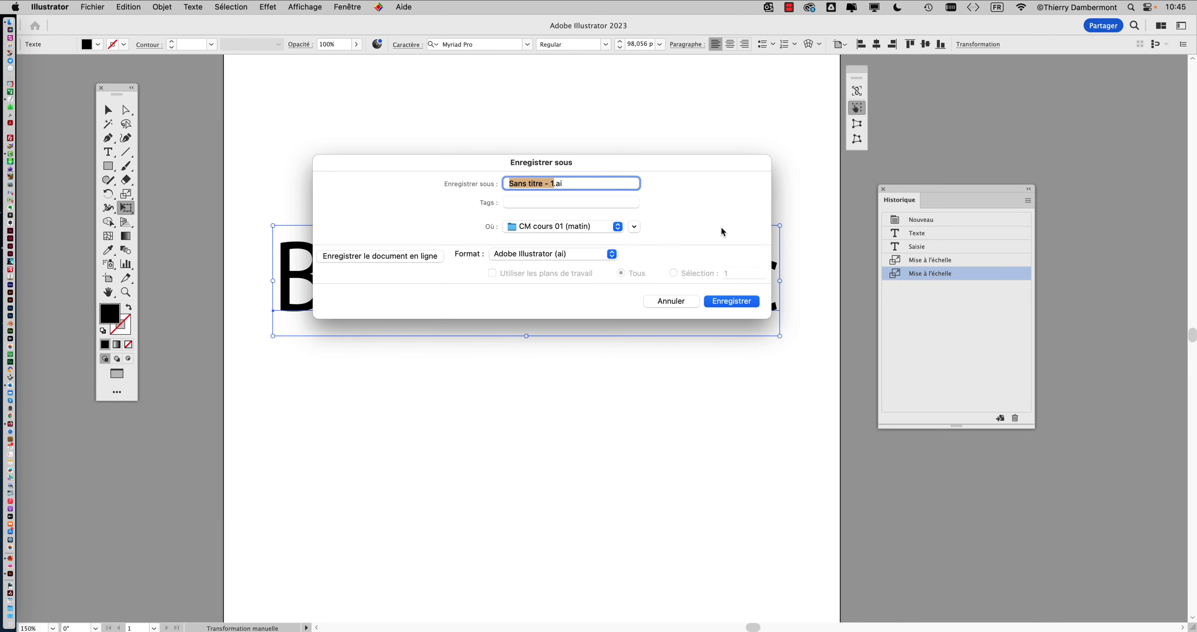
click(634, 227)
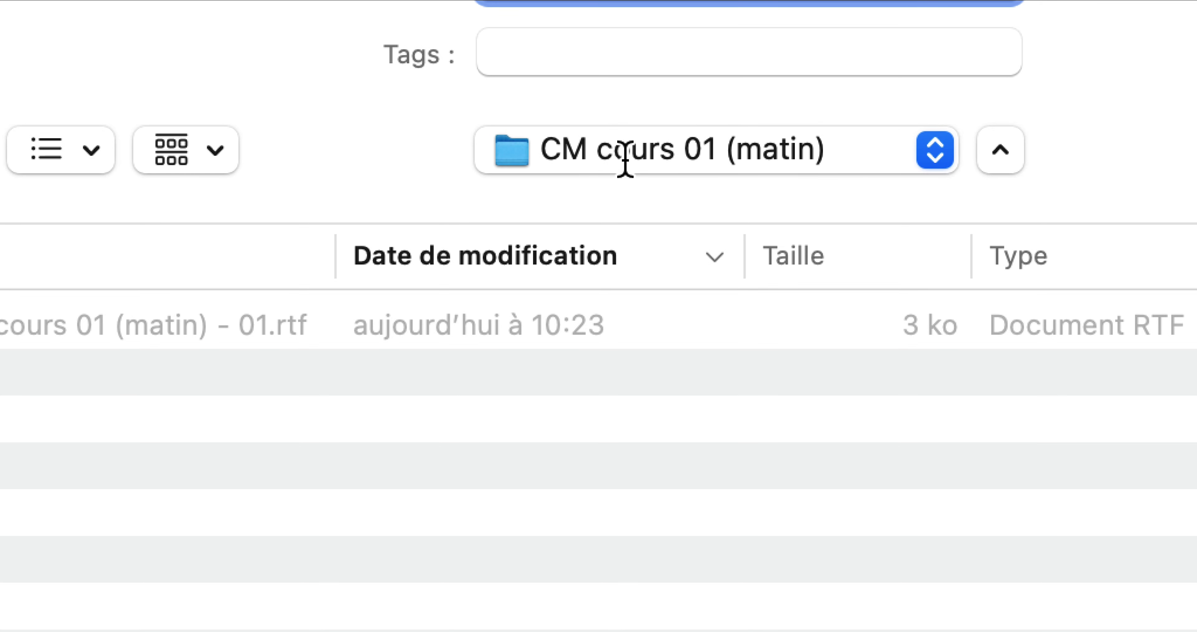
click(665, 153)
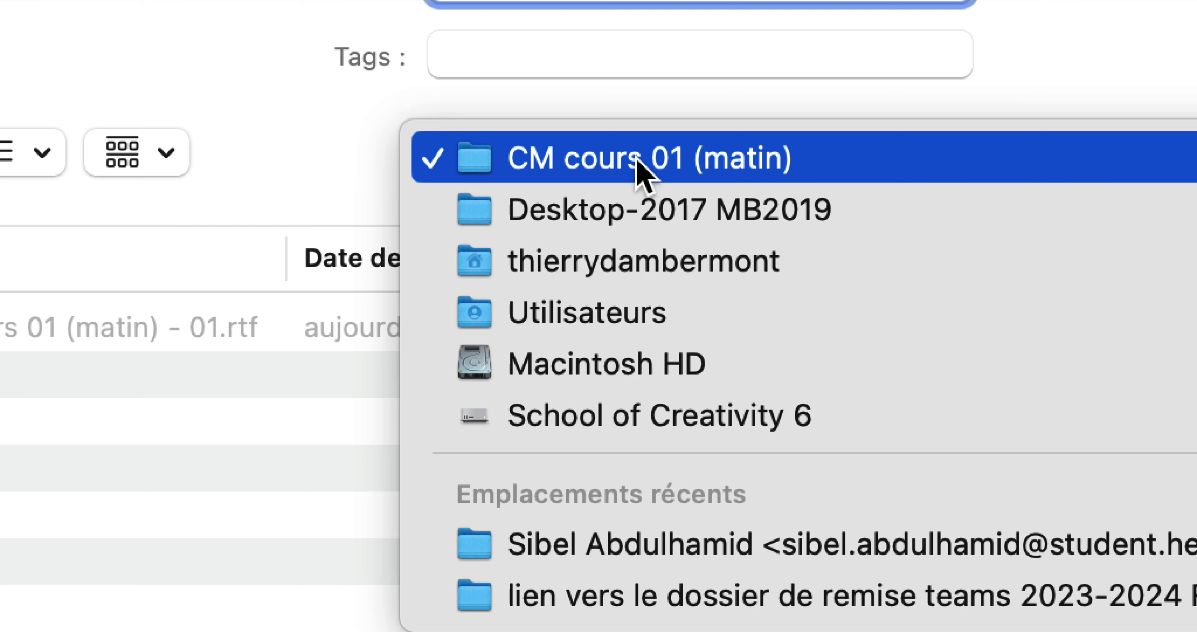
click(539, 157)
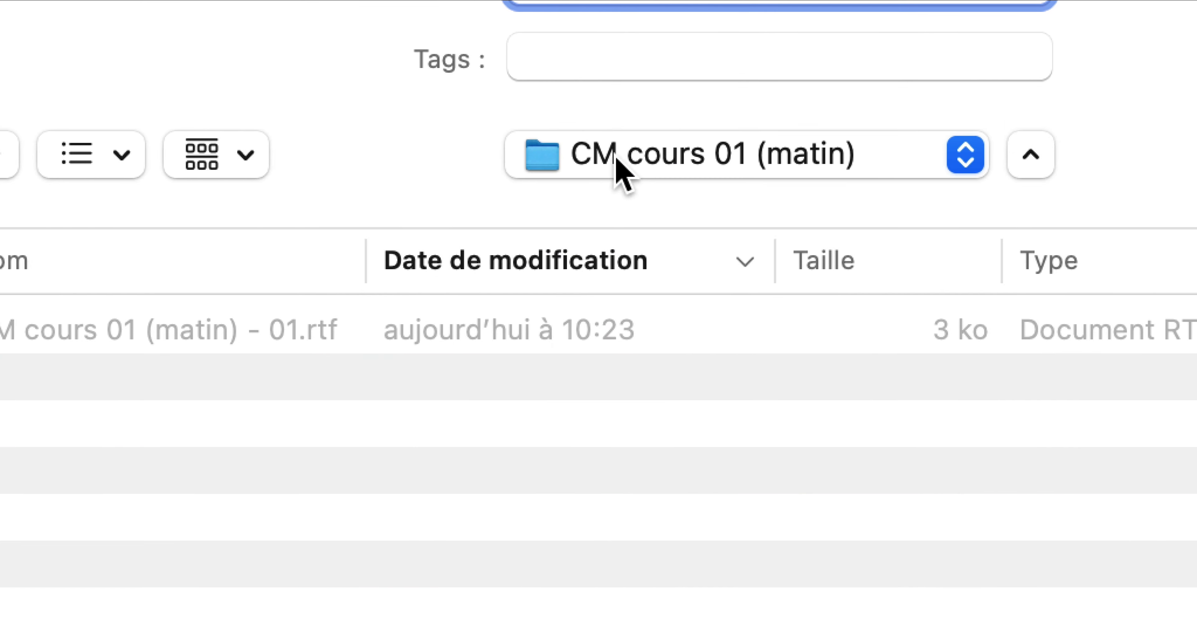
click(619, 163)
click(435, 176)
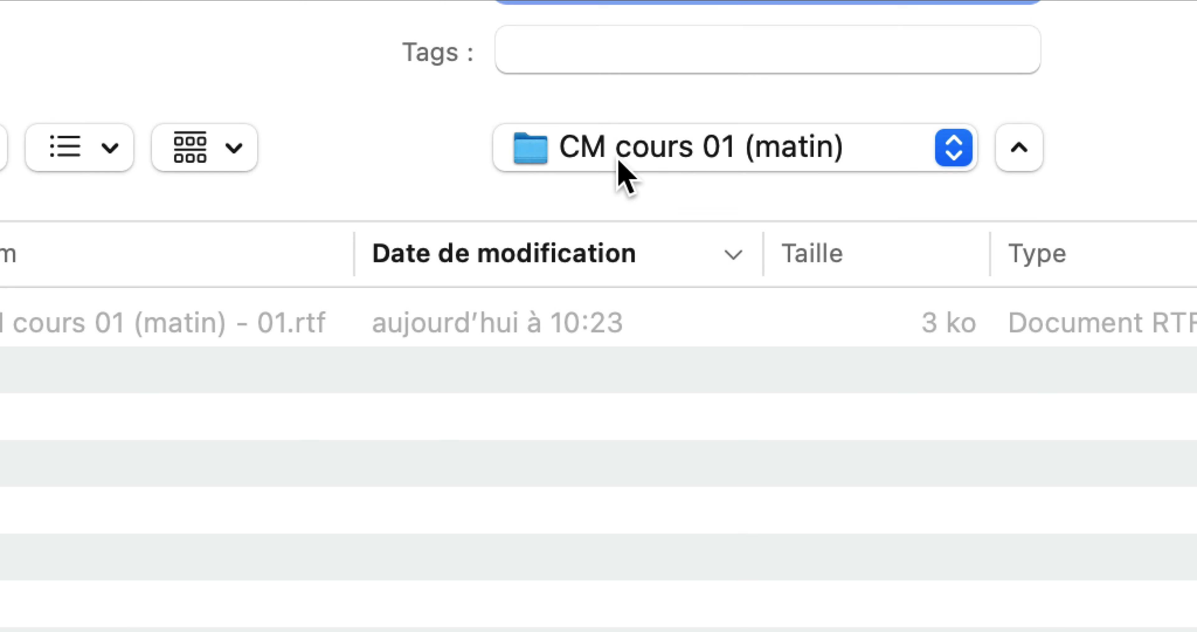
click(619, 162)
click(377, 158)
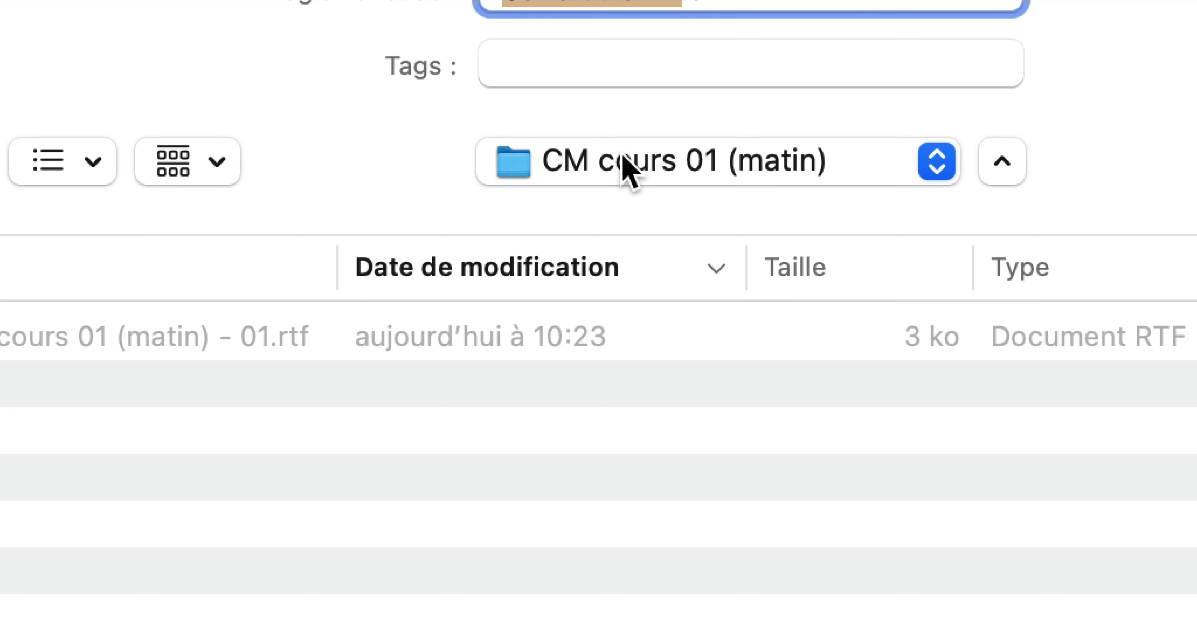
Try to save the document as kerning - 01.ai at the root of Macintosh HD
click(628, 162)
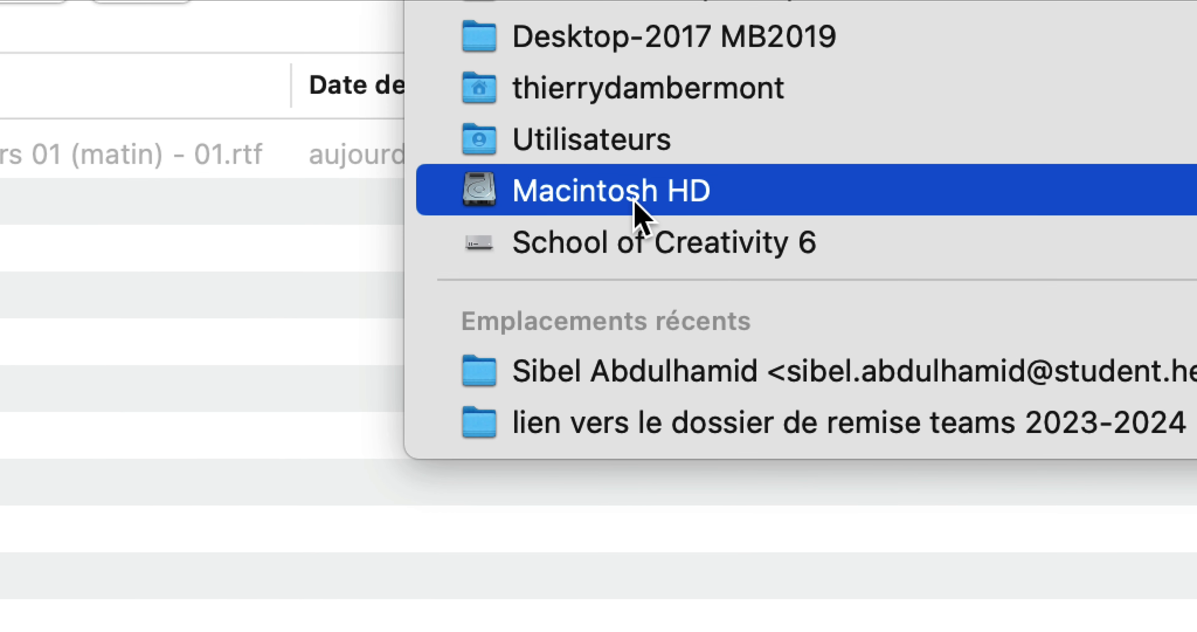
click(635, 203)
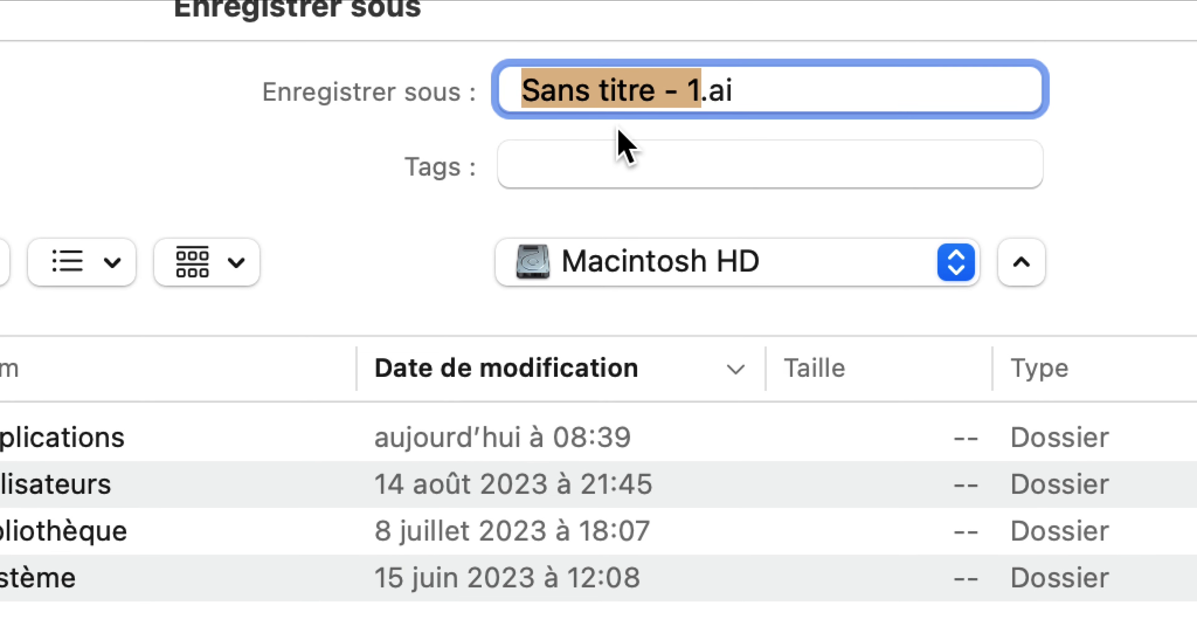
drag(698, 100, 471, 117)
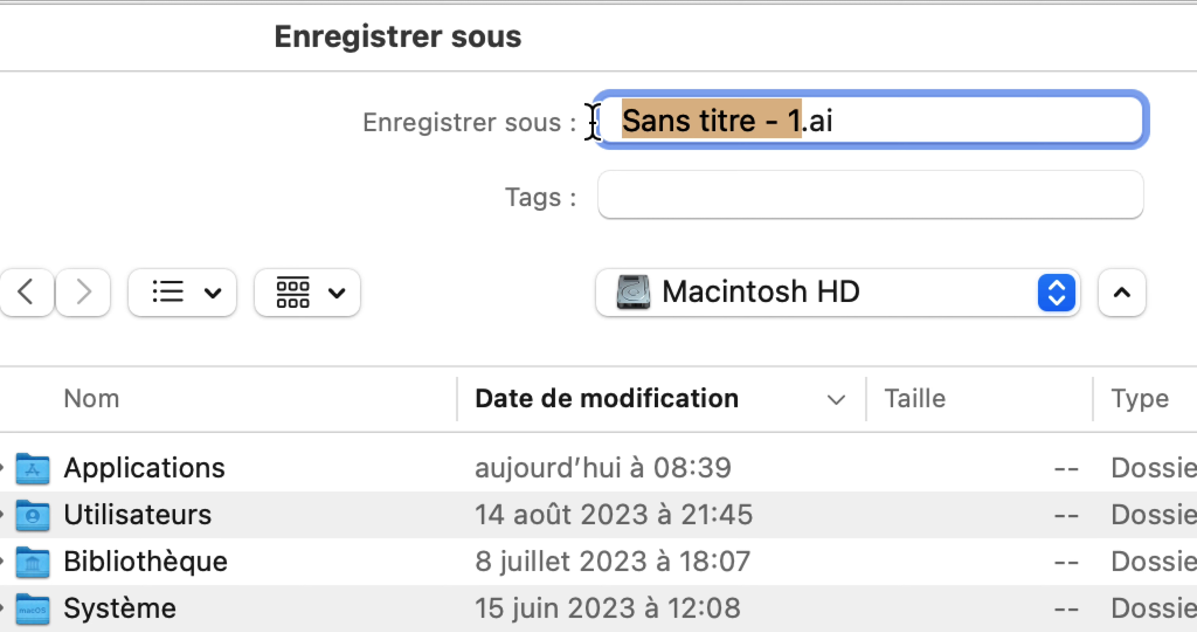
text(kerning)
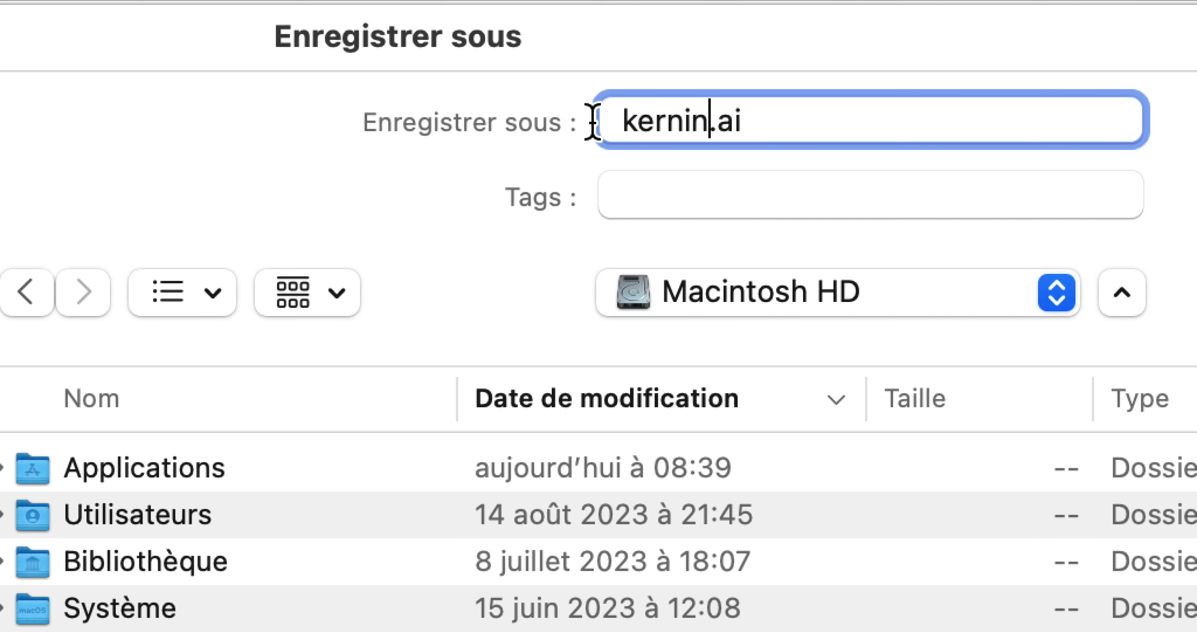
text( - 01)
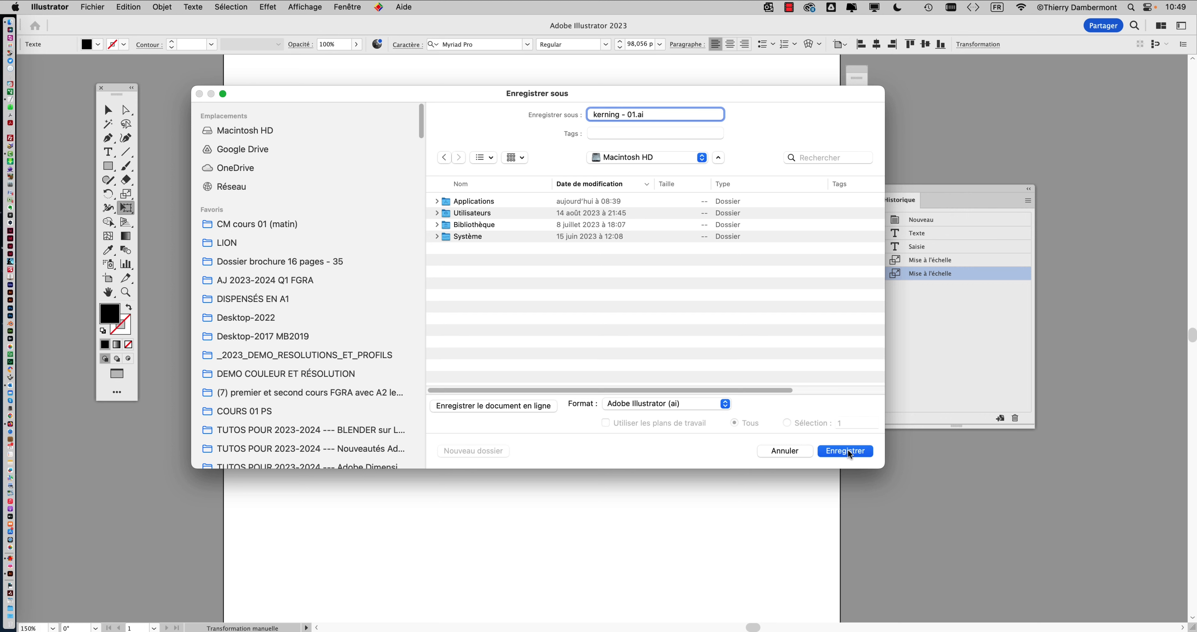
click(846, 449)
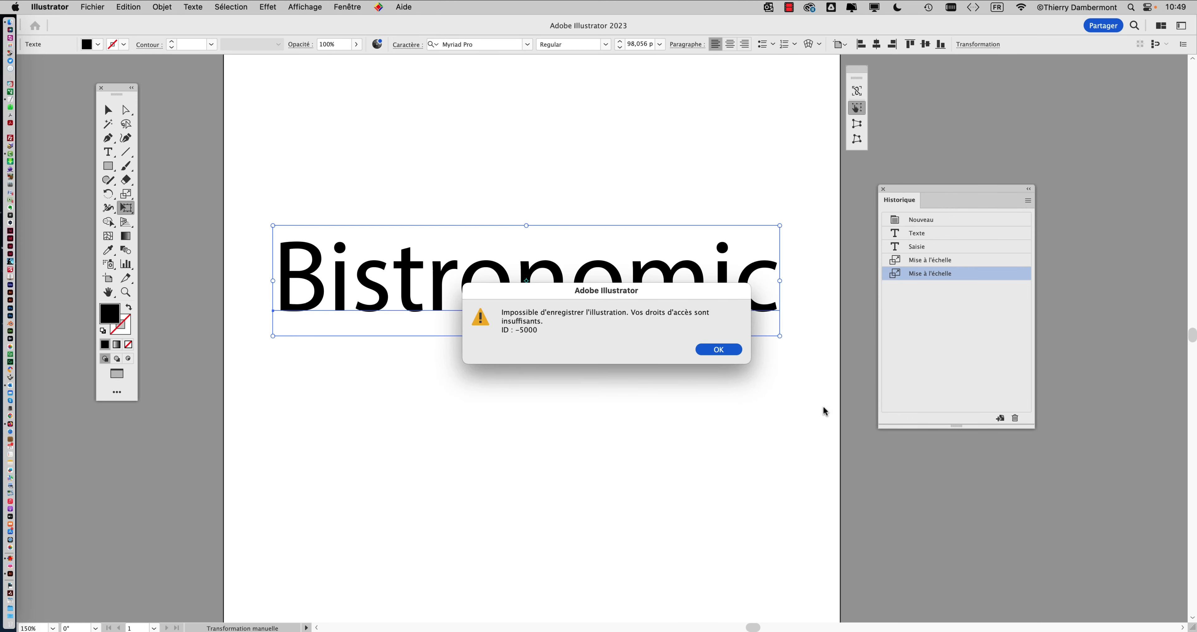
click(727, 350)
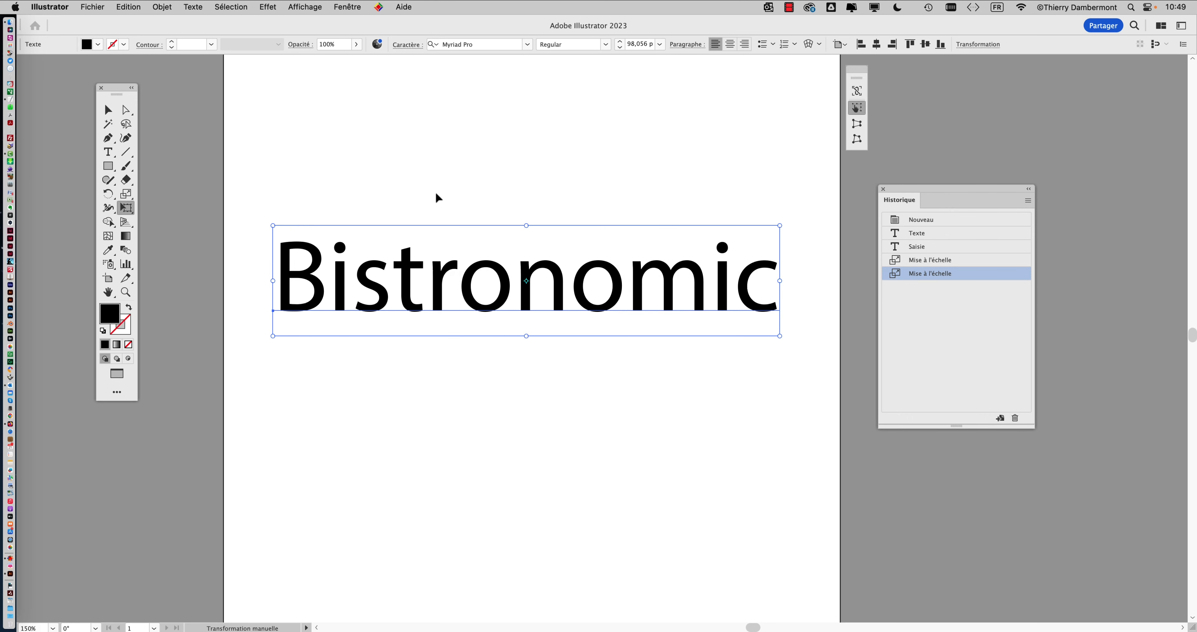
Save the document under a new name on the computer again, choosing the CM cours 01 (matin) folder as the location
click(89, 6)
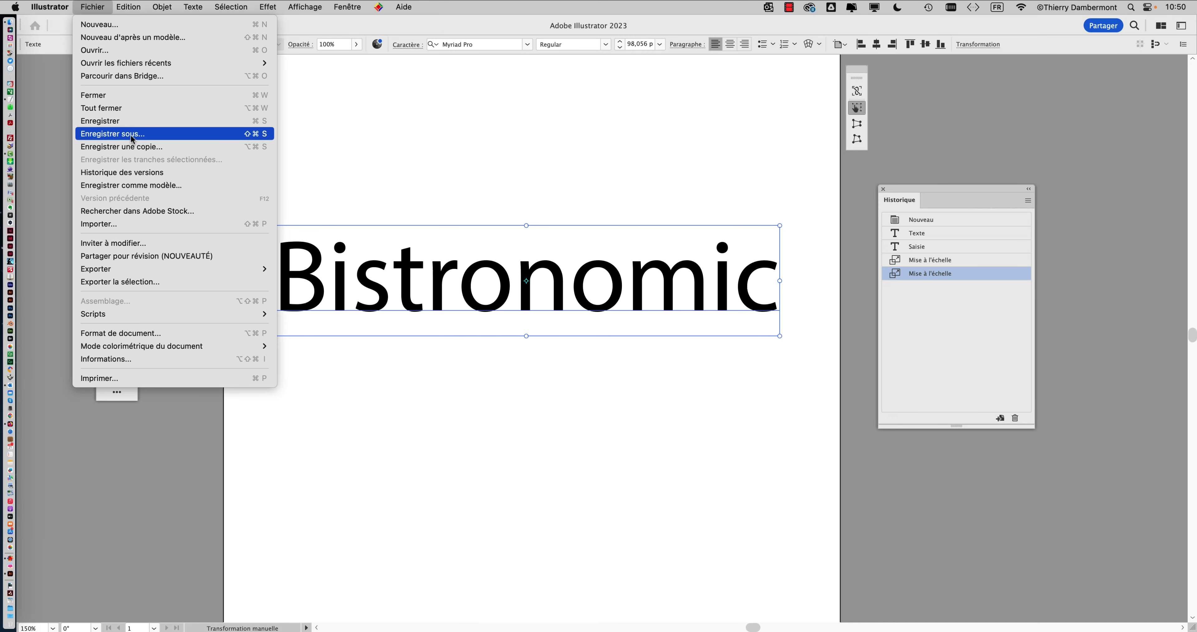
click(132, 134)
click(529, 434)
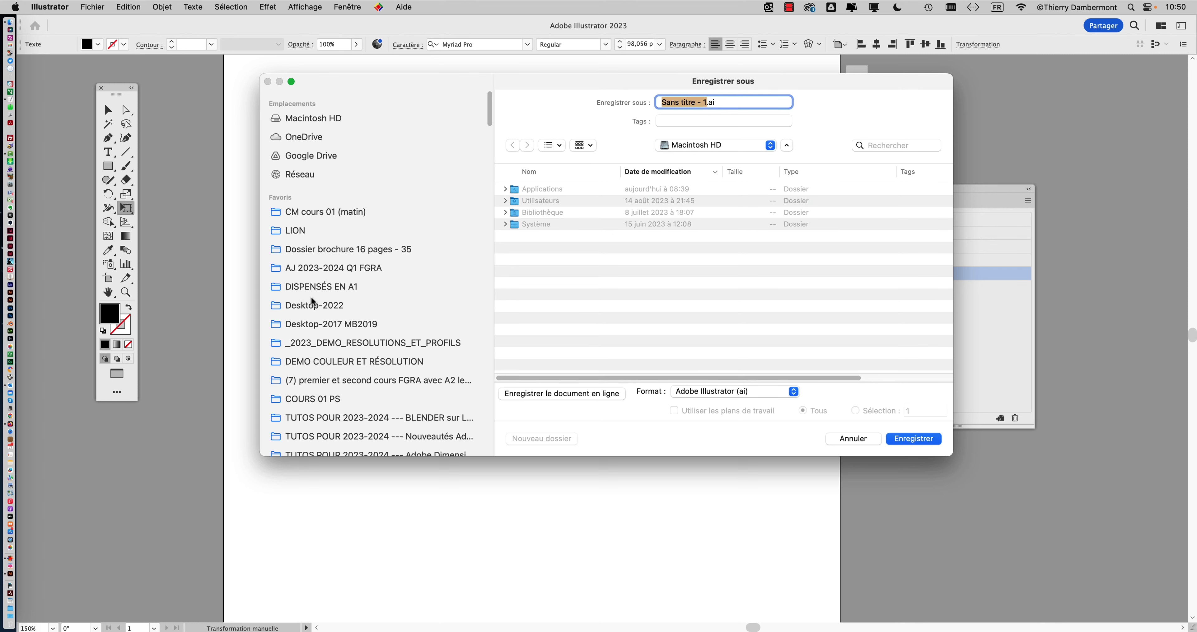
click(309, 219)
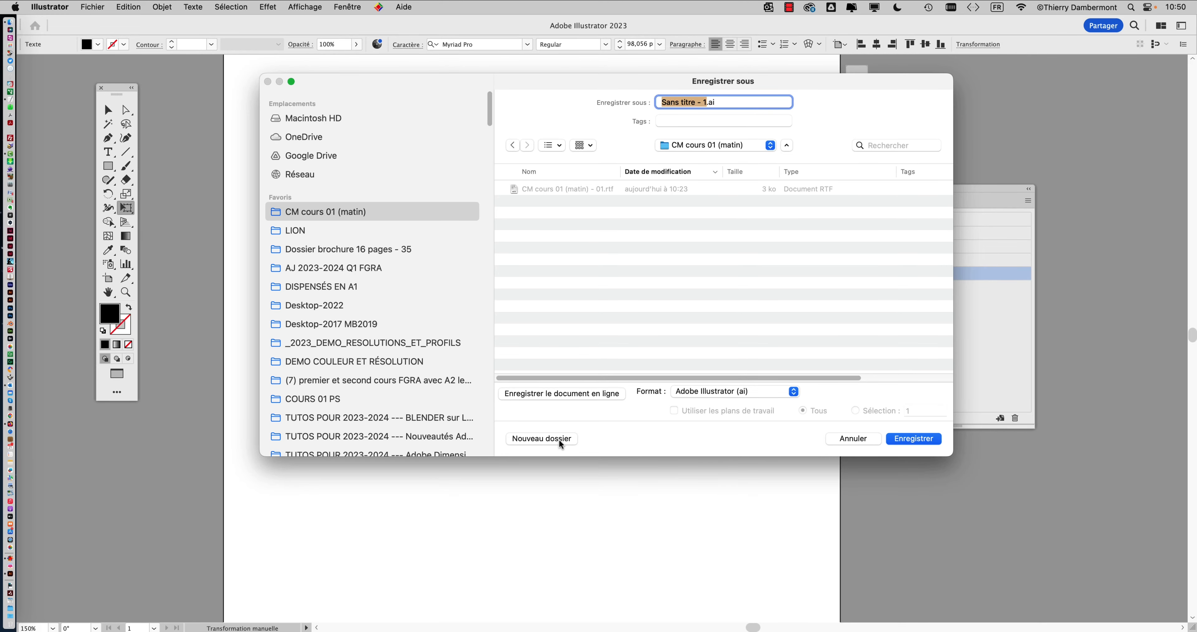
Create a new folder named with the author's first name inside CM cours 01 (matin)
click(560, 439)
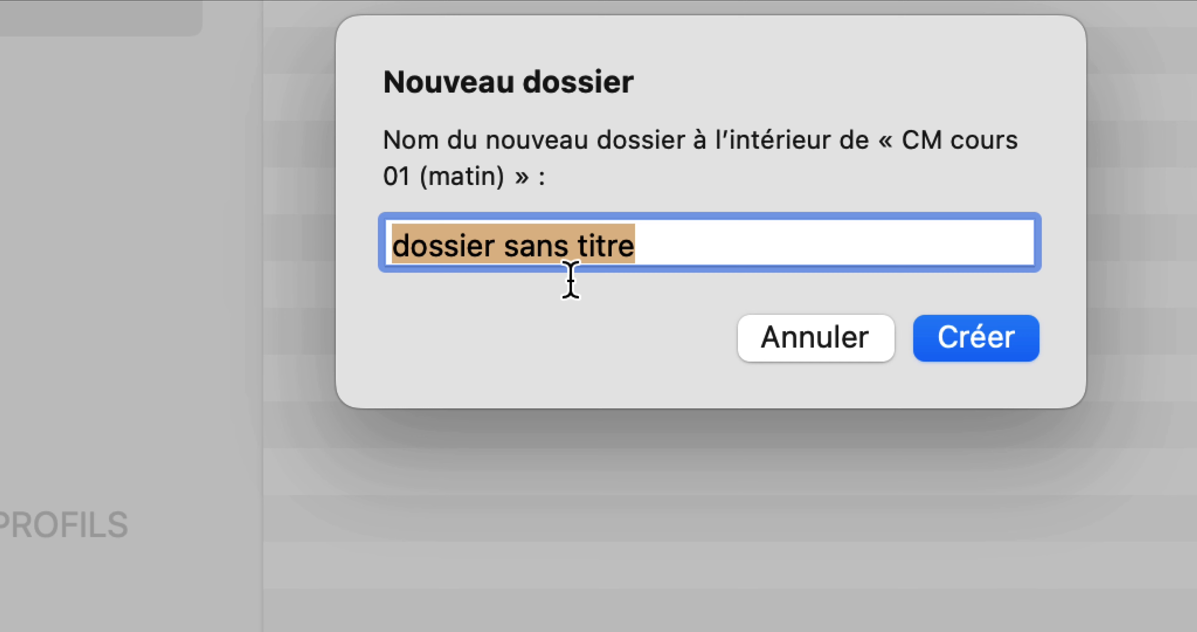
text(Thierry)
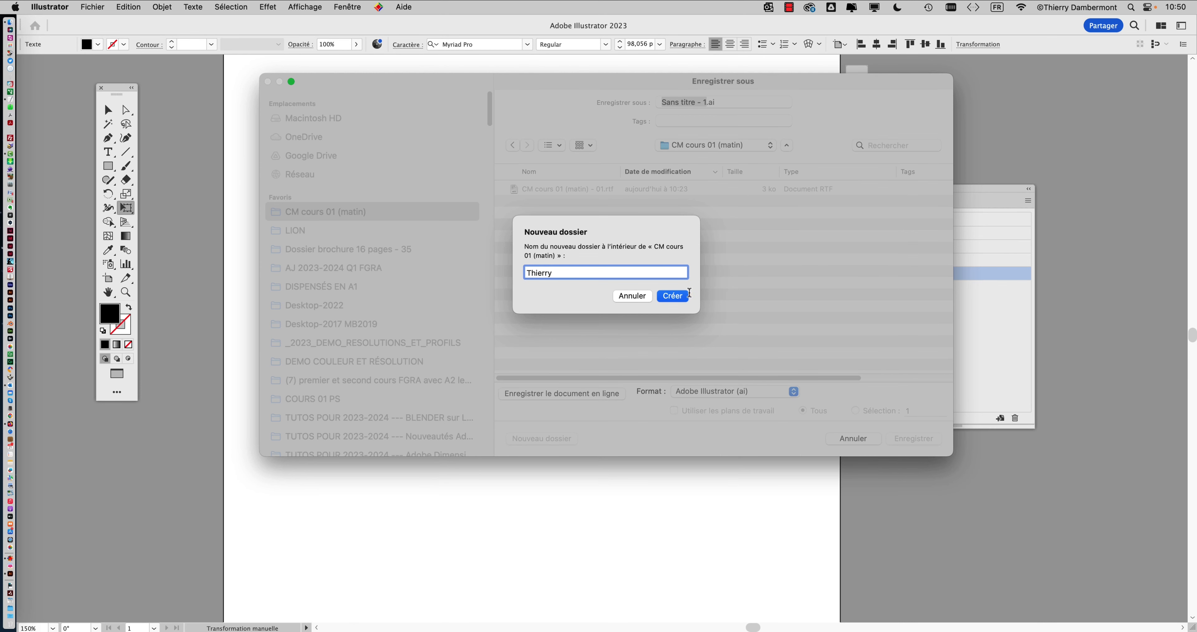
click(976, 337)
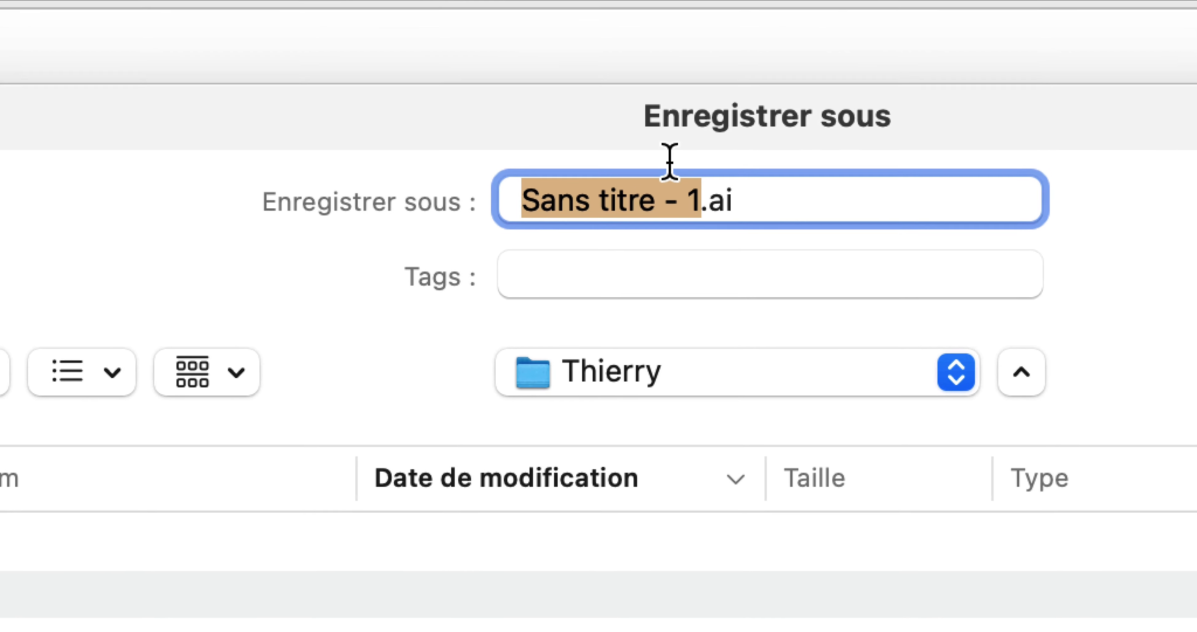
Save the document in the new folder as kerning - 01.ai, accepting the Illustrator 2020 options with PDF compatibility, ICC profiles and compression
text(kerning - 01)
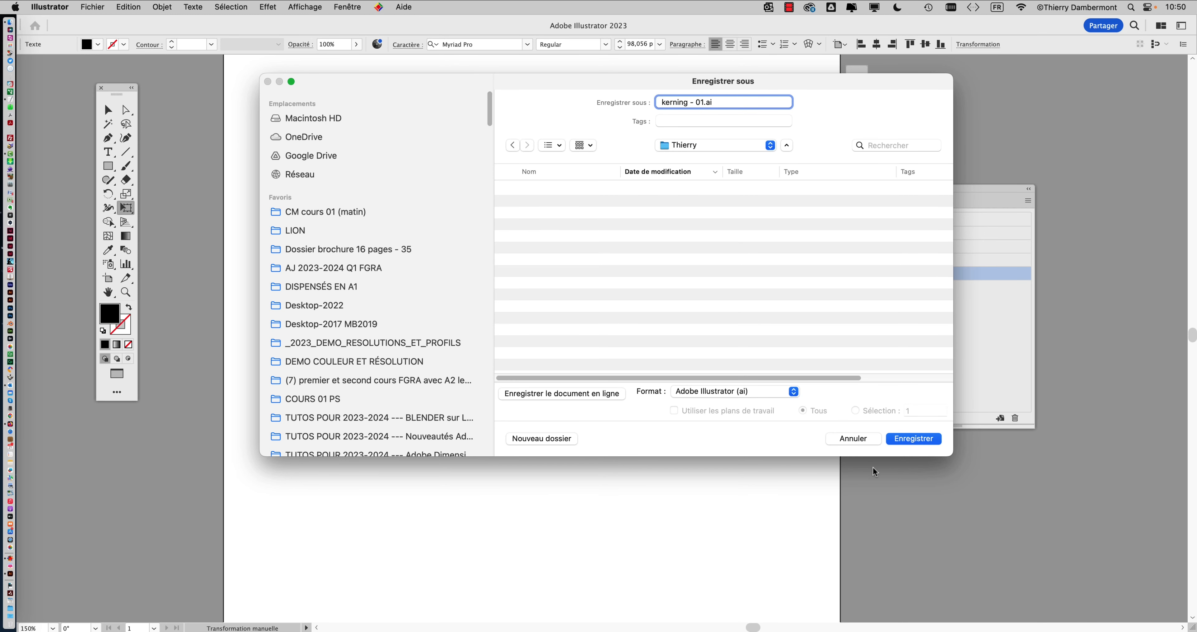
click(911, 444)
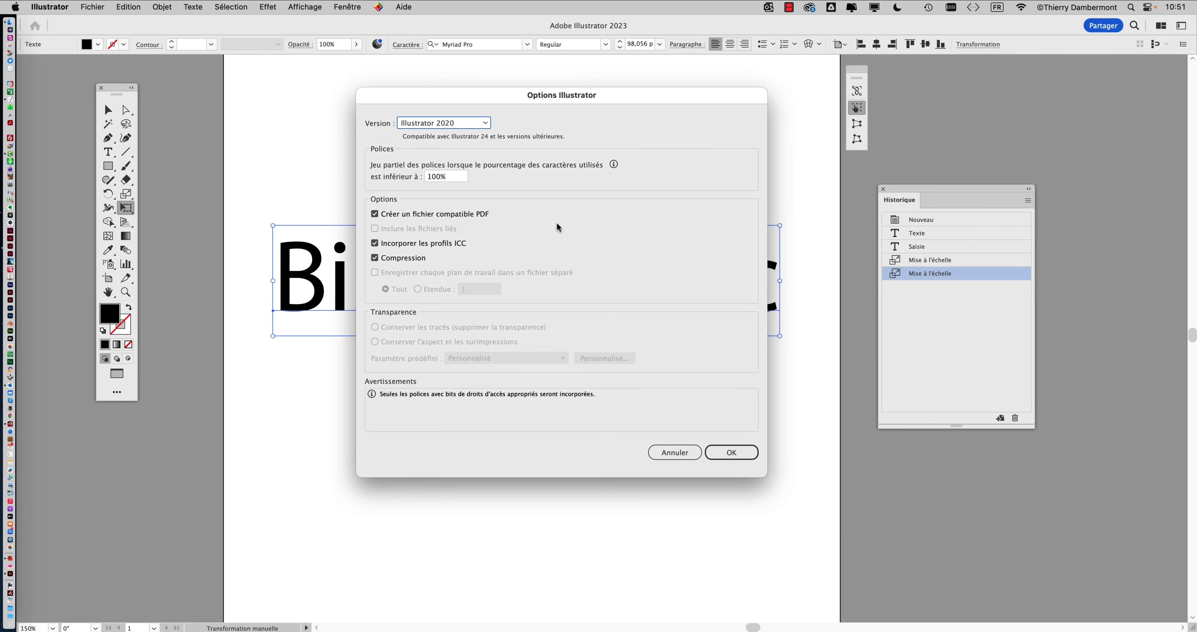
click(732, 452)
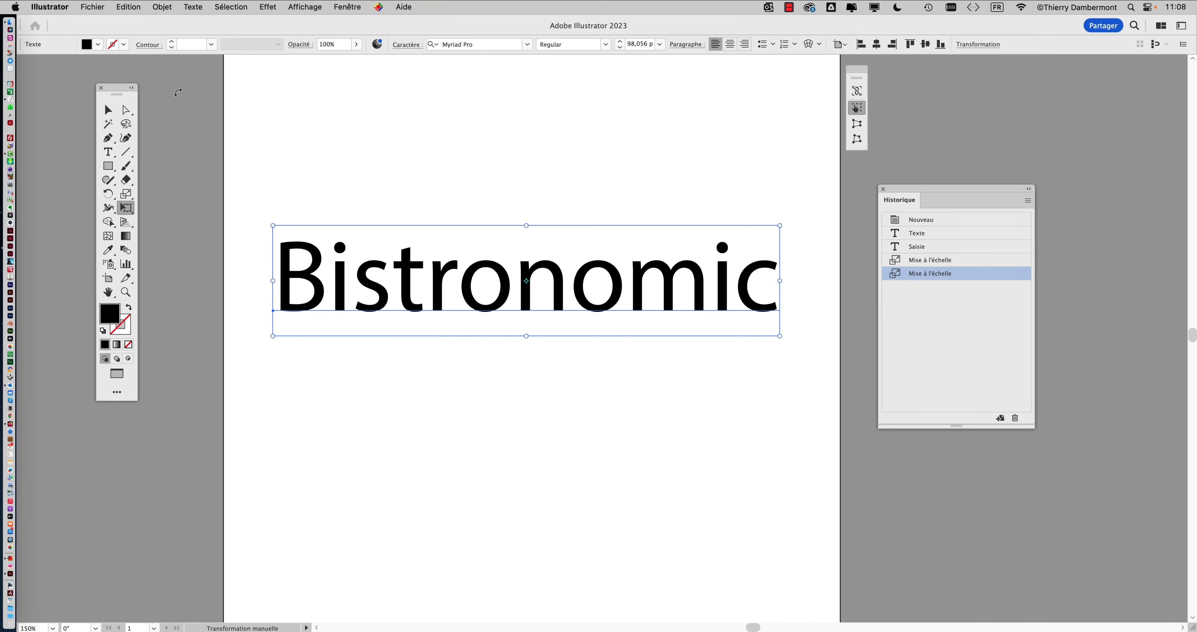
Switch to the Selection tool and deselect the Bistronomic text
click(108, 110)
click(352, 163)
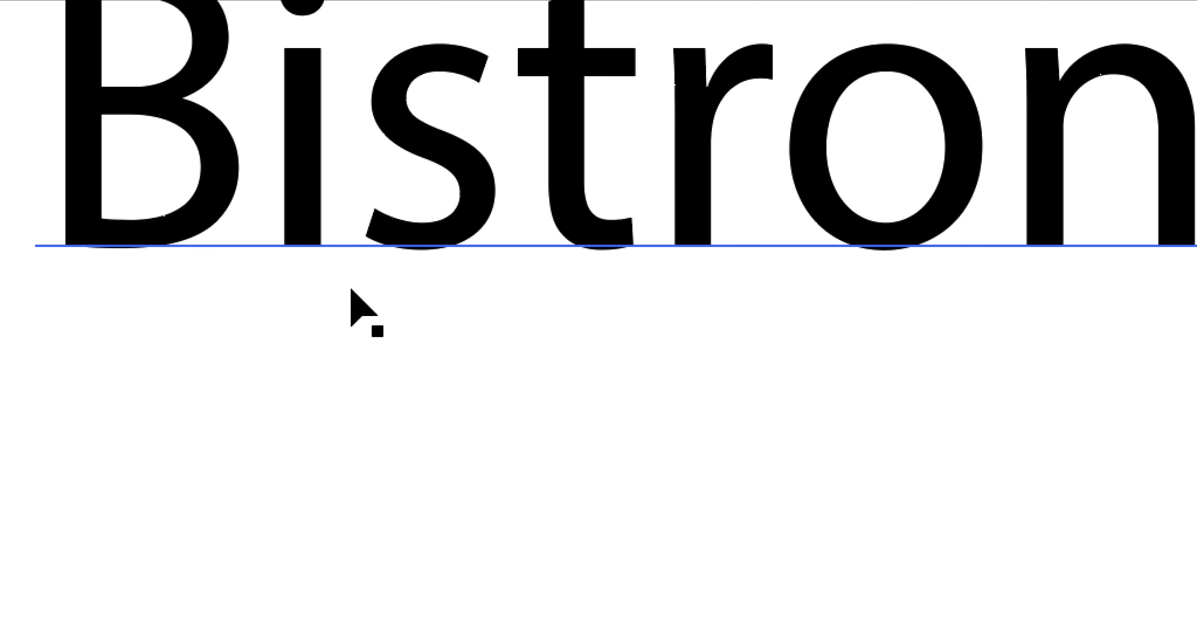
click(348, 282)
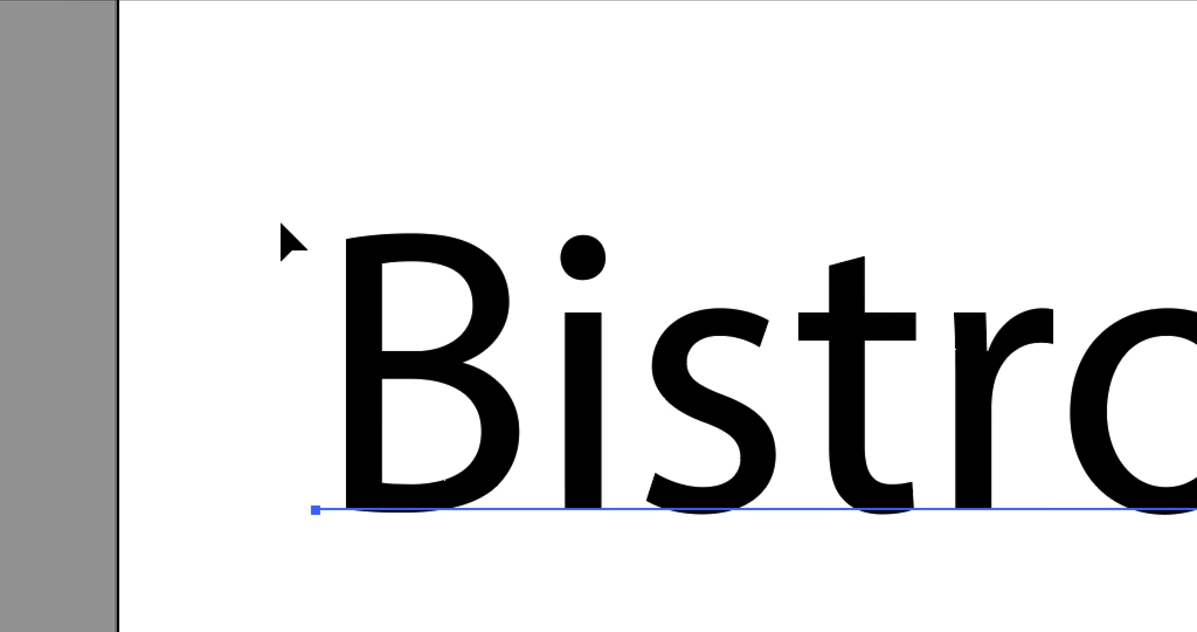
click(278, 216)
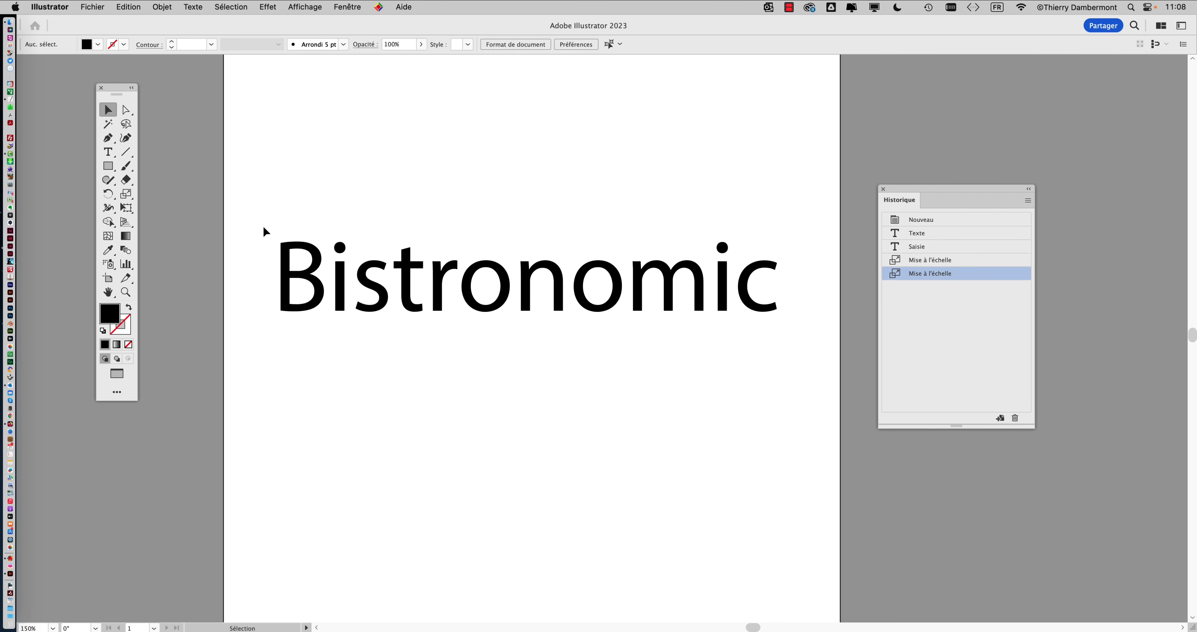
click(240, 6)
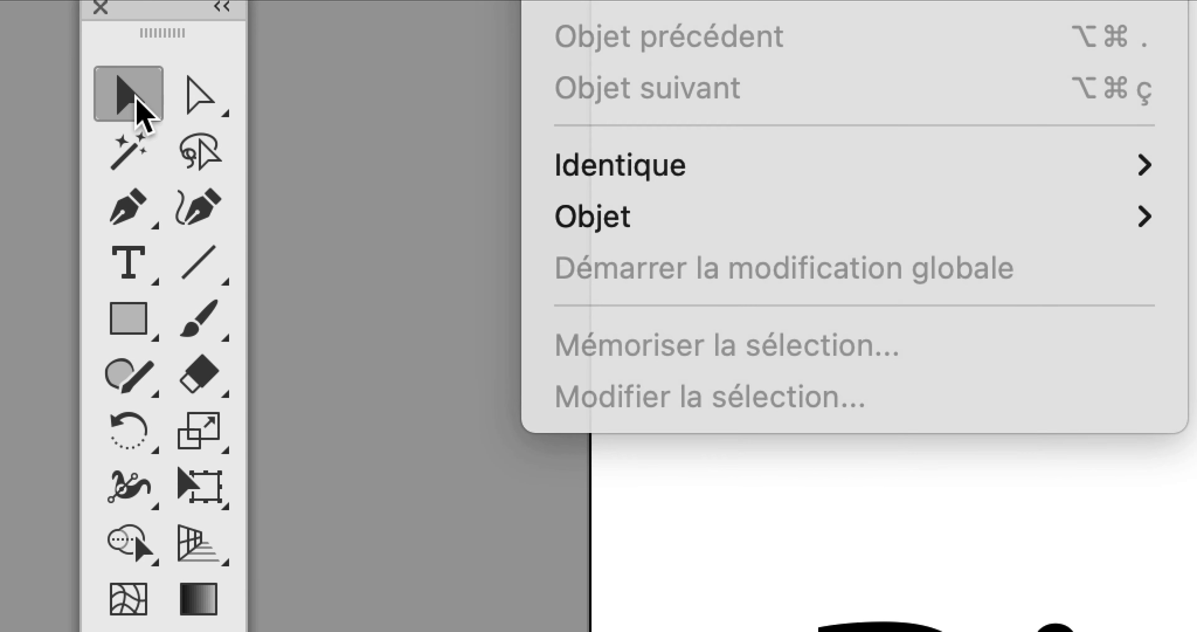
click(136, 96)
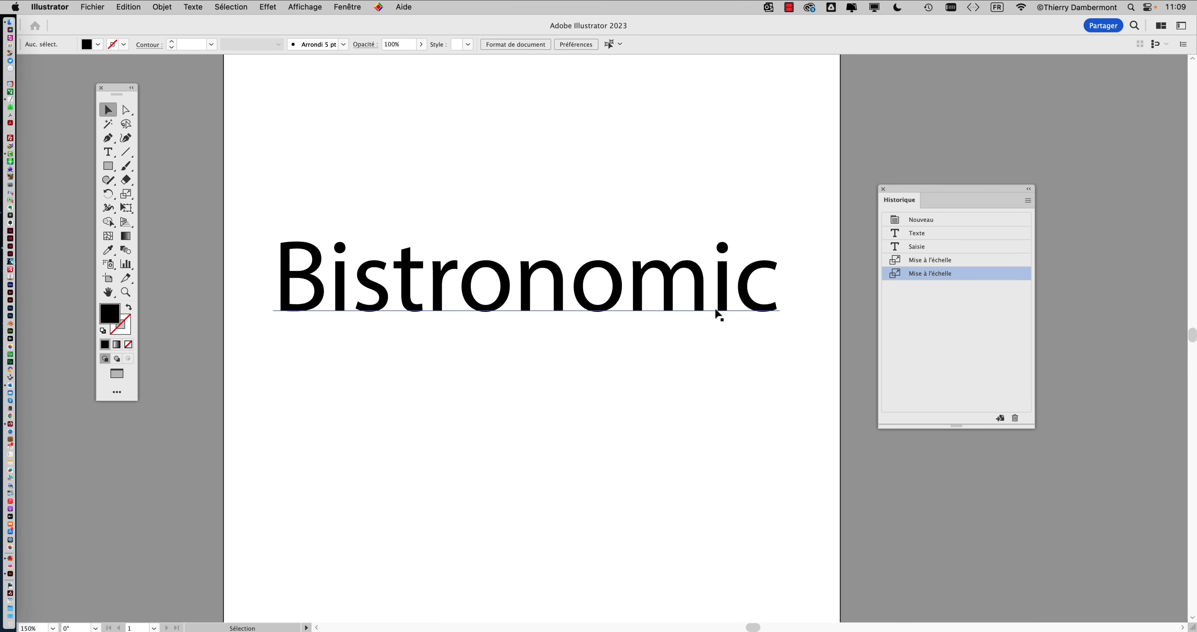
Display the Caractère panel and place it just below the Bistronomic text
scroll(676, 368, down, 5)
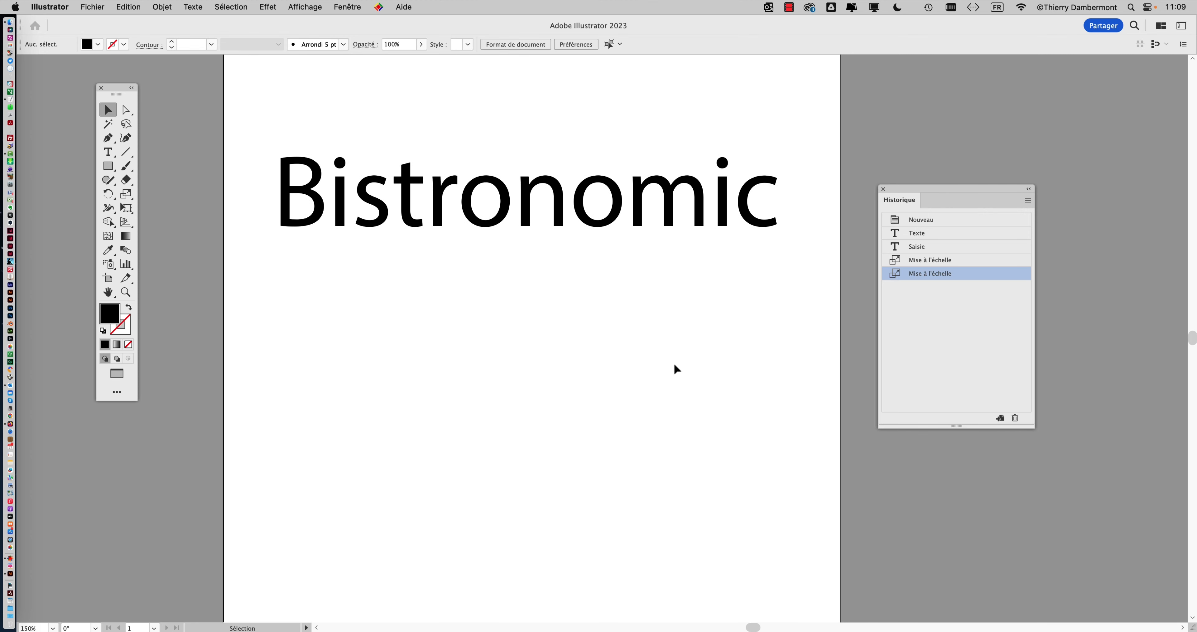
click(354, 5)
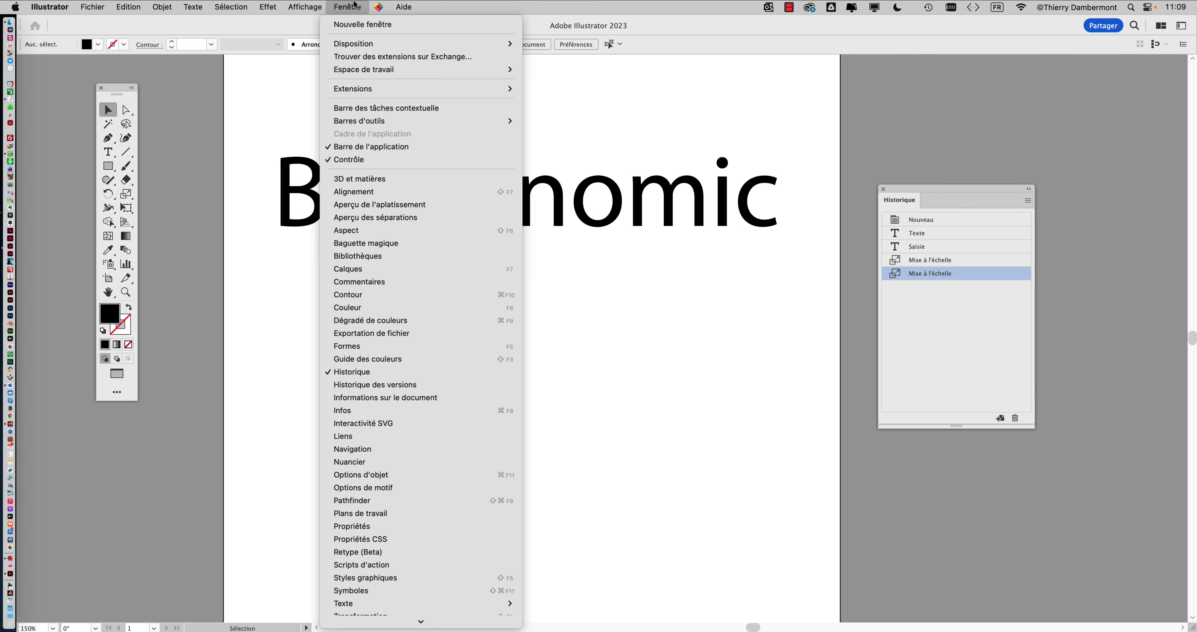
scroll(364, 172, down, 5)
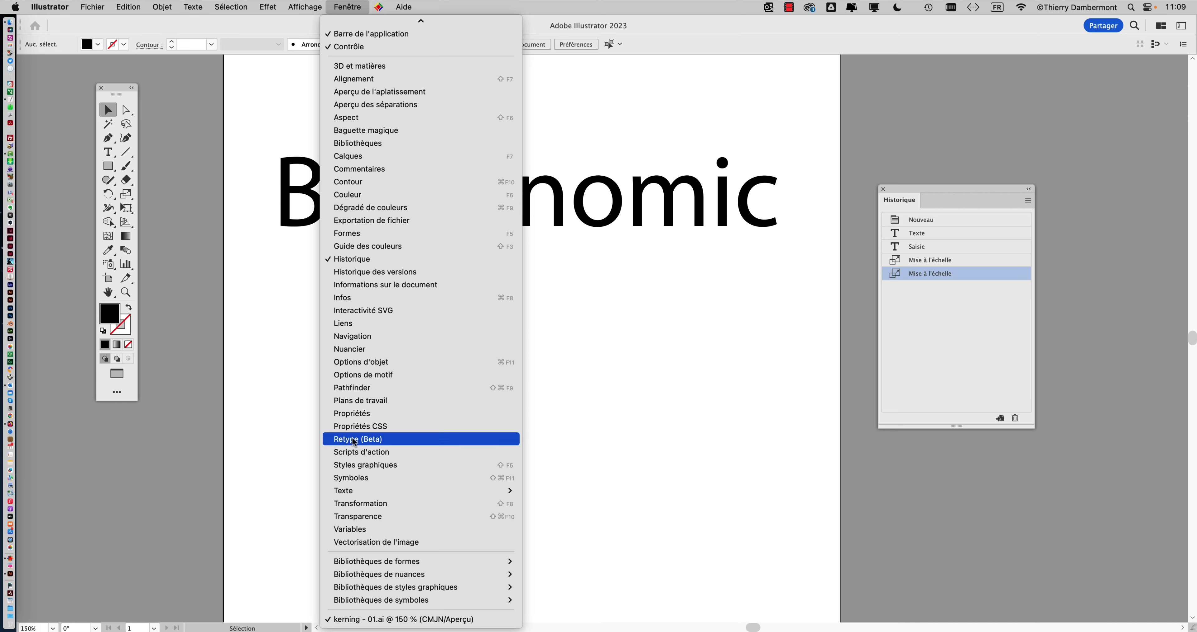
mouse_move(483, 491)
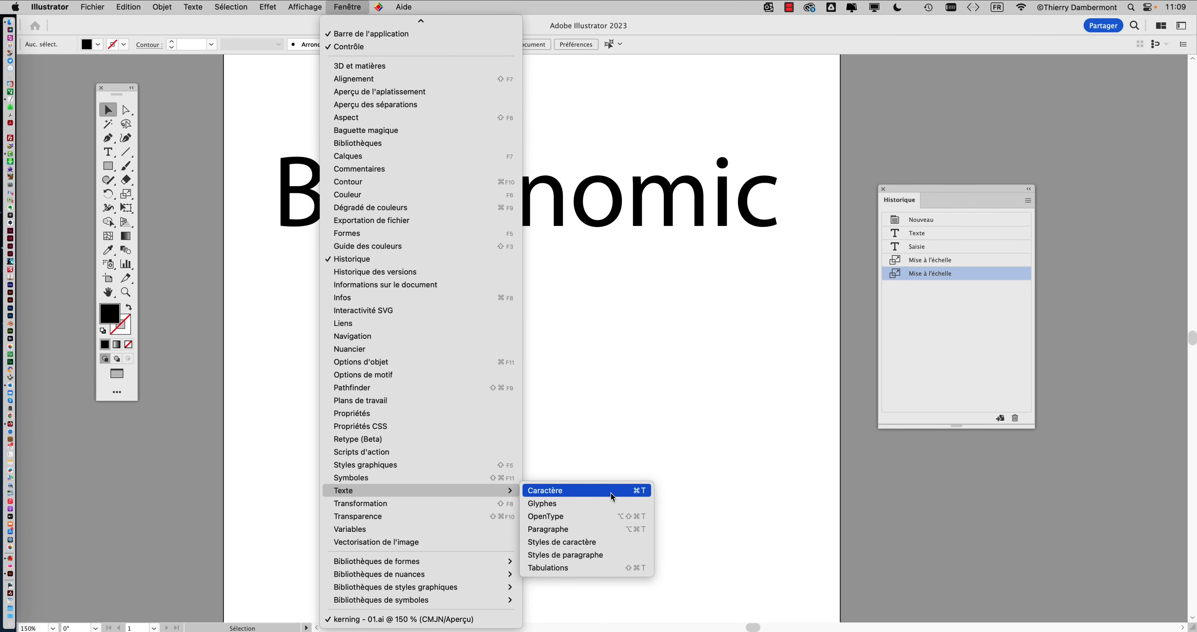
click(611, 492)
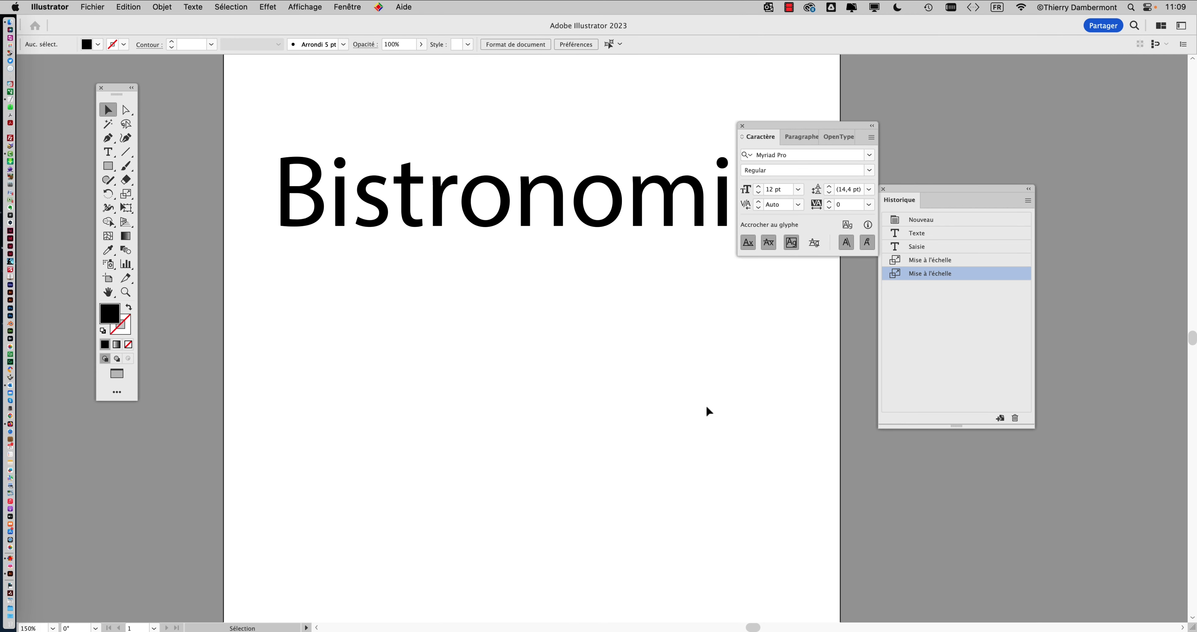
drag(783, 128, 306, 243)
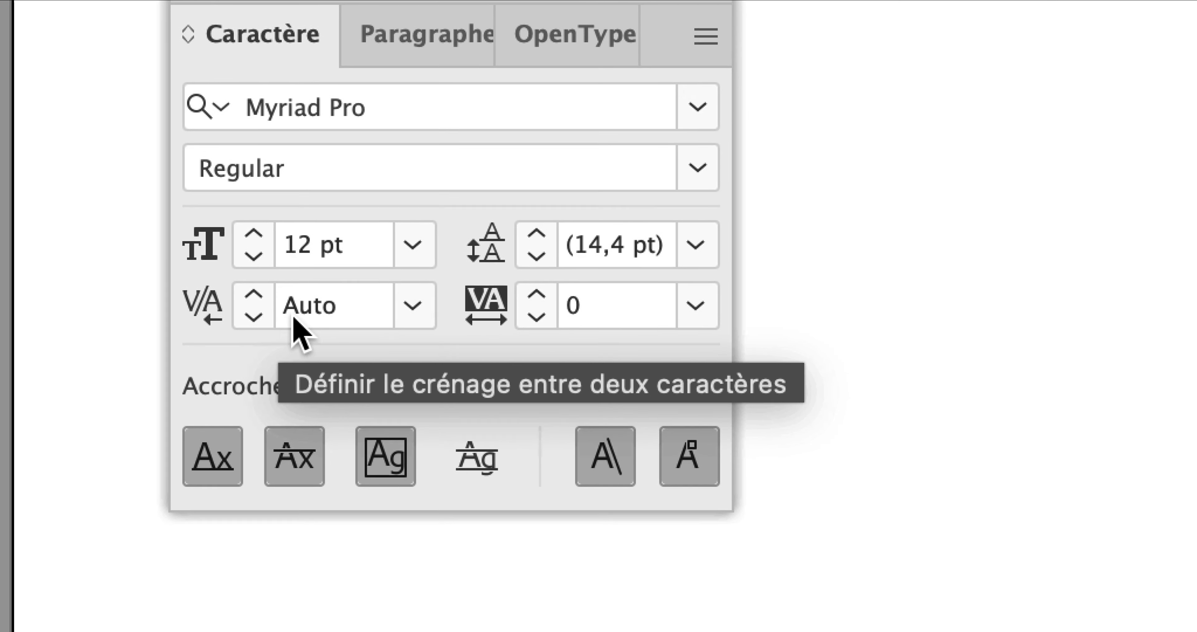
Select the Bistronomic text, try Métrique – Romaine seulement kerning on it, and set its kerning to Optique
click(443, 312)
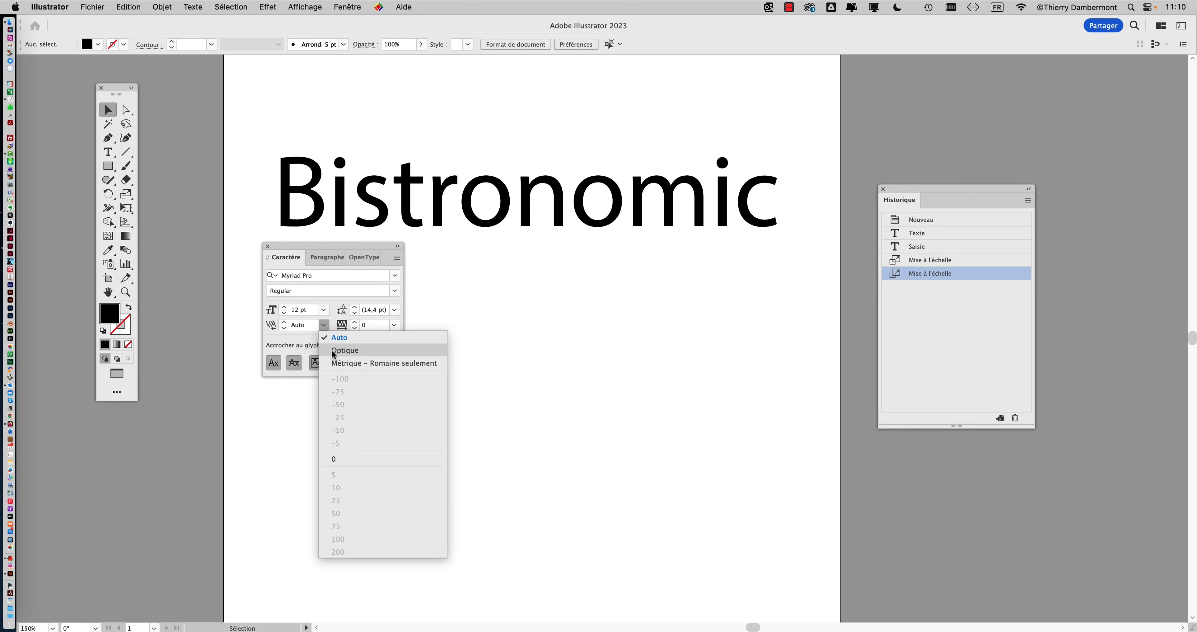
click(333, 351)
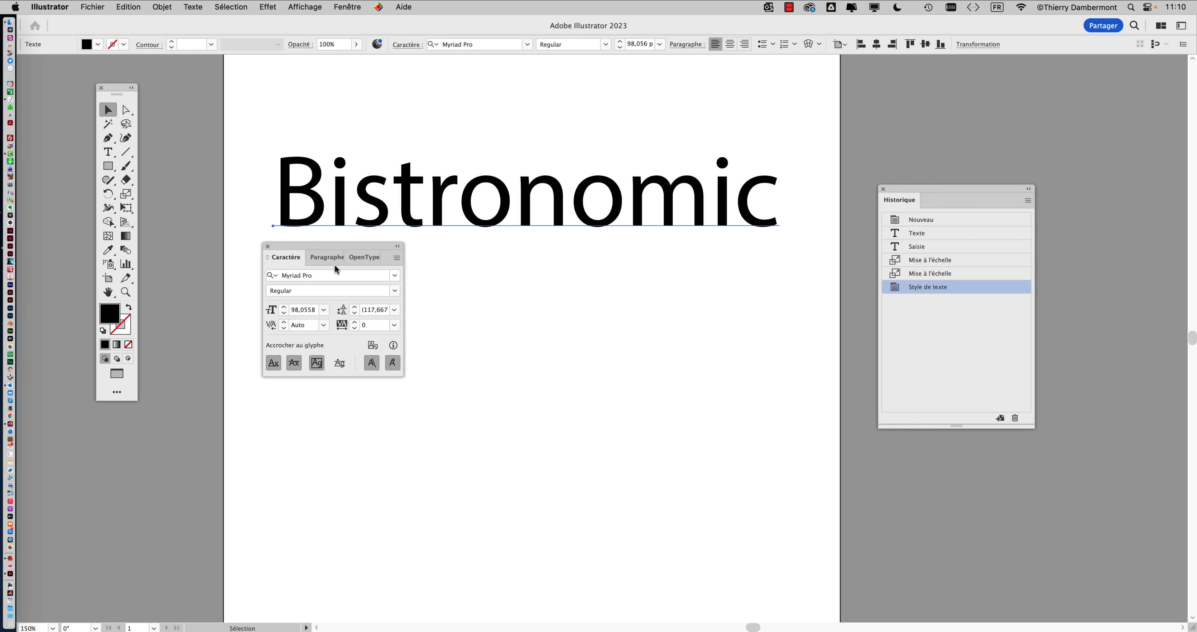
click(323, 324)
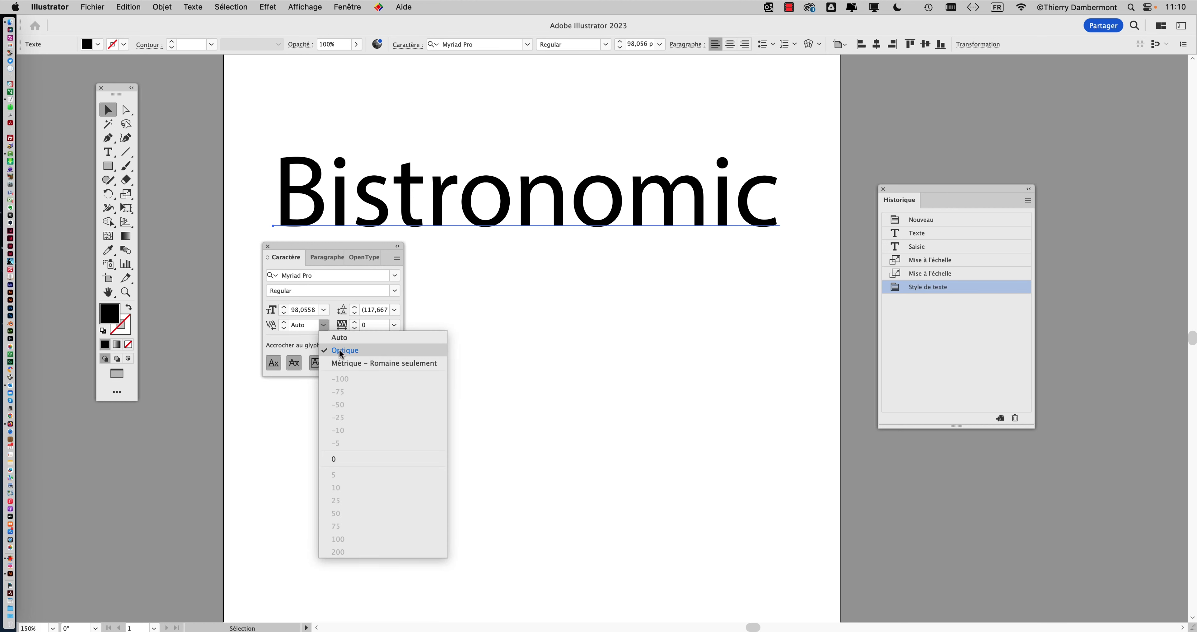
click(341, 363)
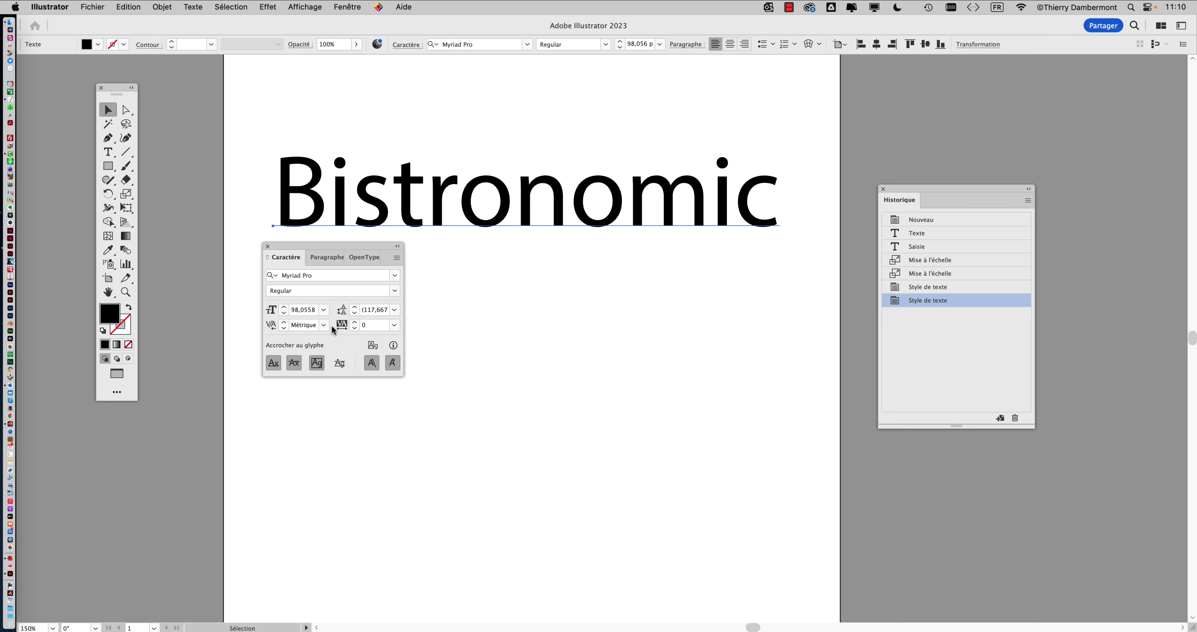
click(325, 325)
click(334, 351)
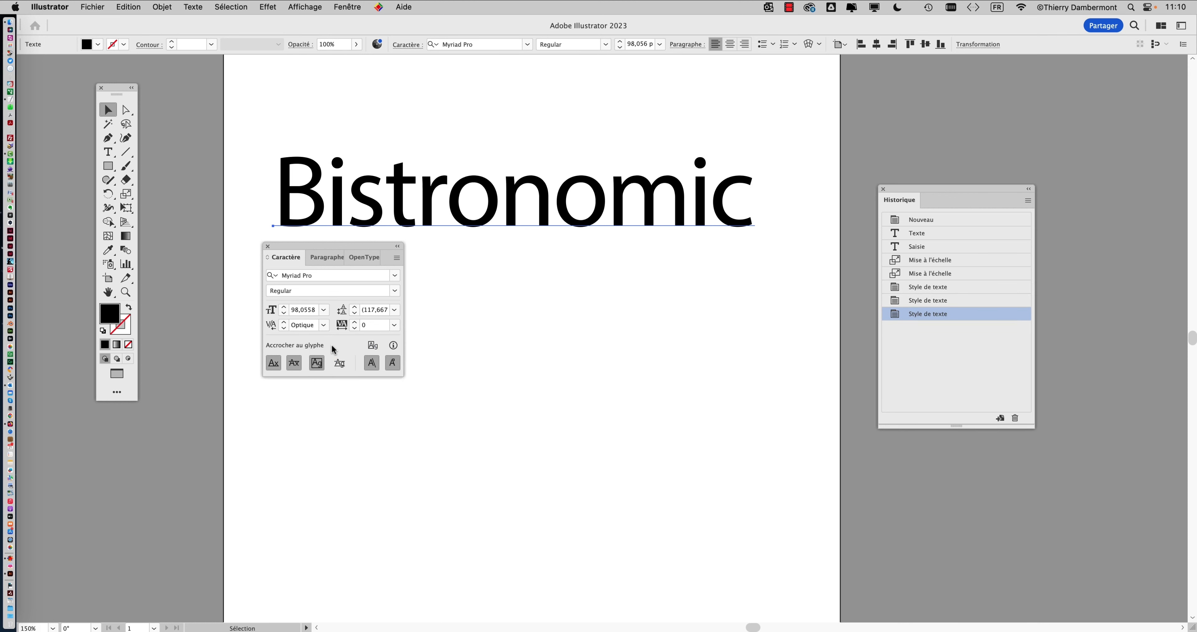
Alternate the Bistronomic text's kerning between Métrique – Romaine seulement and Optique to compare the letter spacing, ending on Optique
click(324, 322)
click(333, 351)
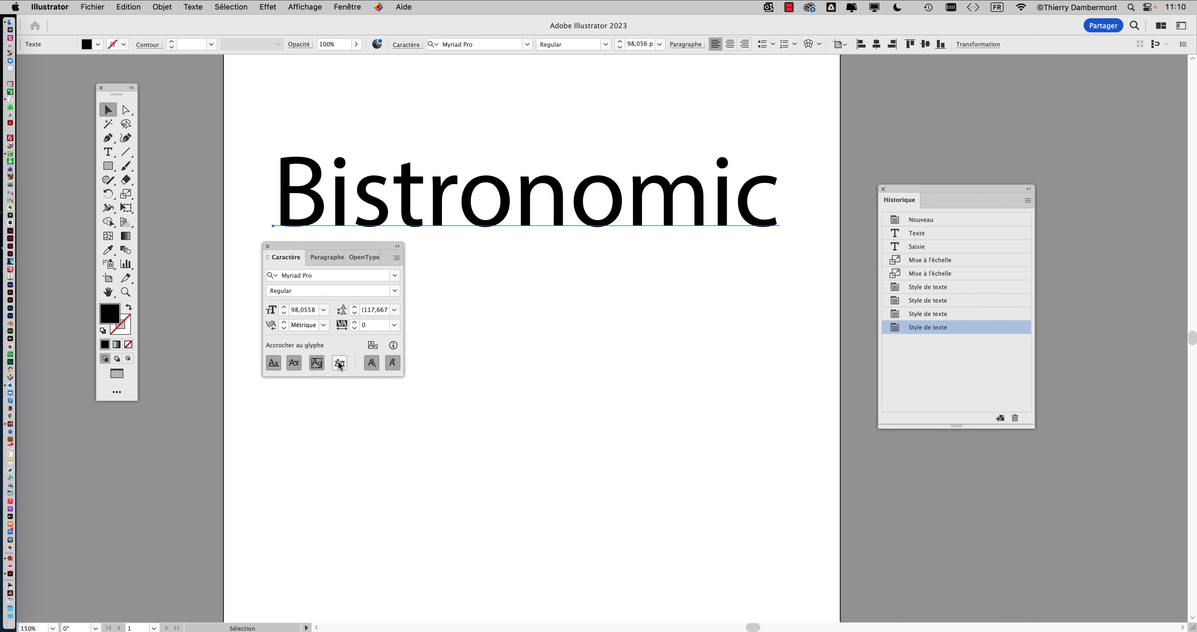
click(326, 324)
click(327, 346)
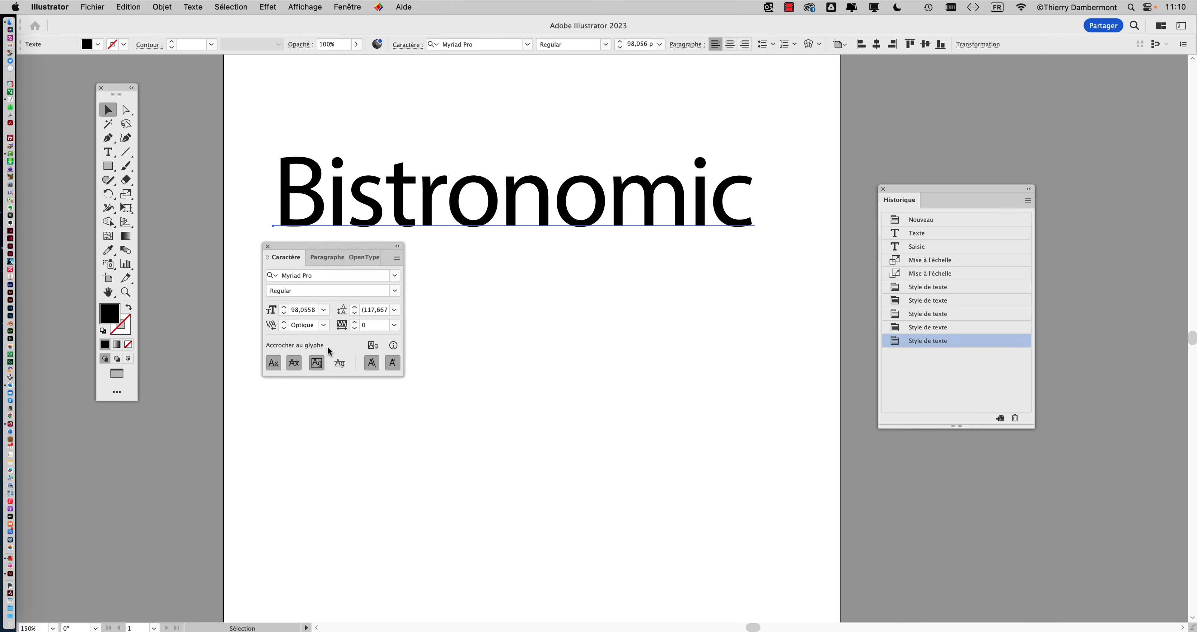
click(321, 325)
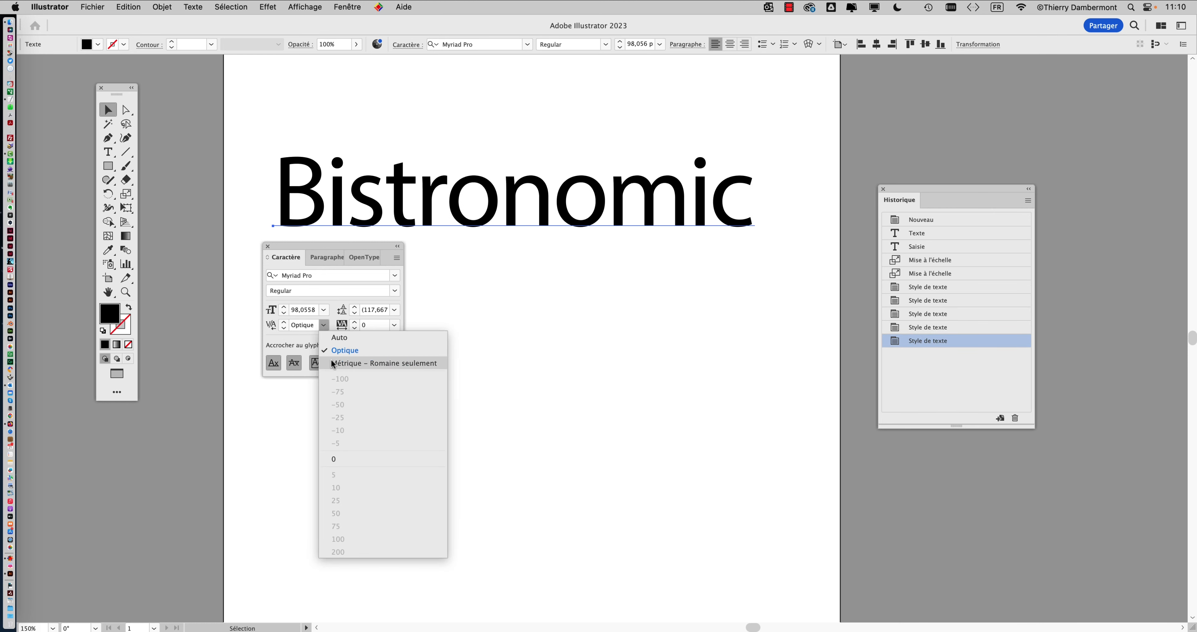
click(331, 352)
click(322, 324)
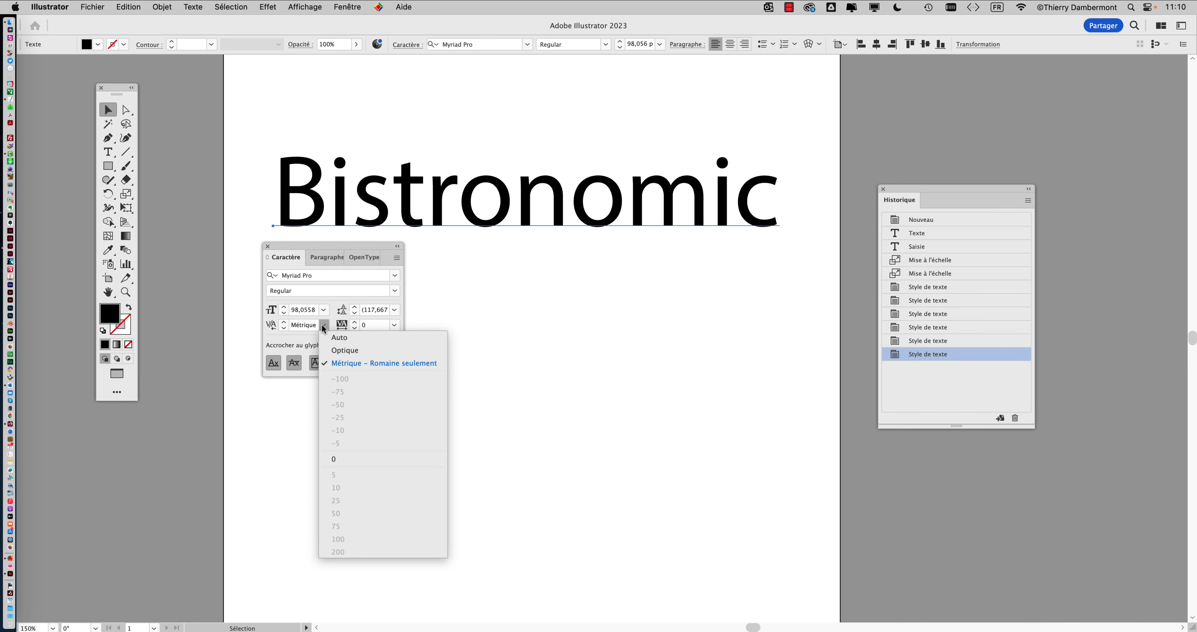
click(327, 346)
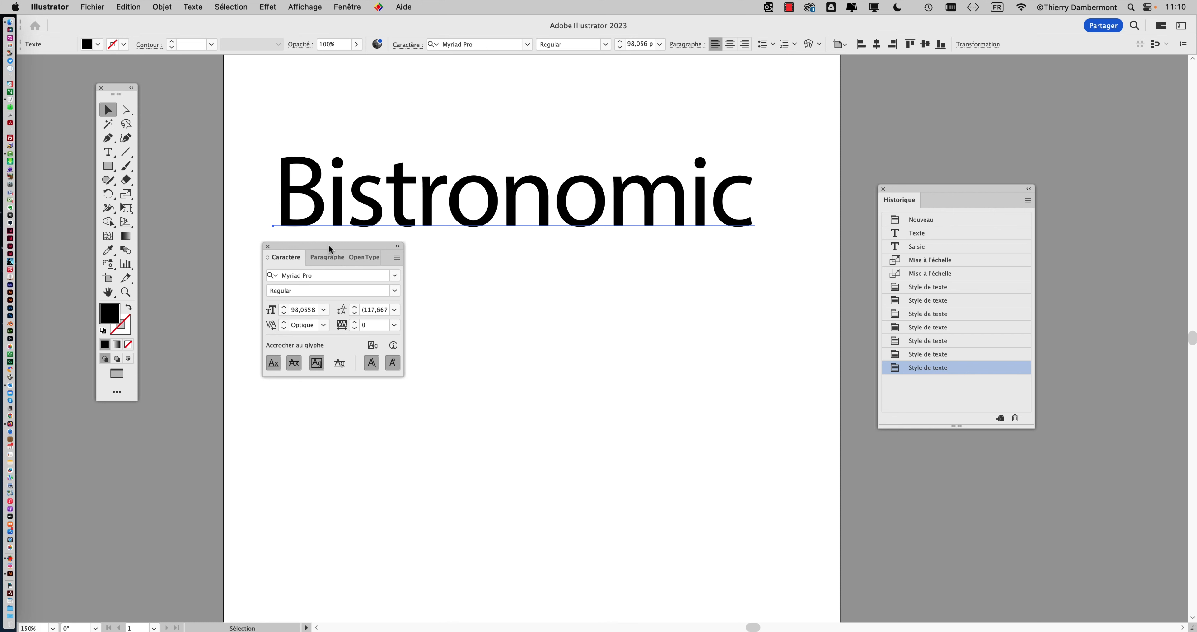
With the Text tool, place the insertion point between the first o and n of Bistronomic and set the kerning there to -40
drag(328, 245, 408, 291)
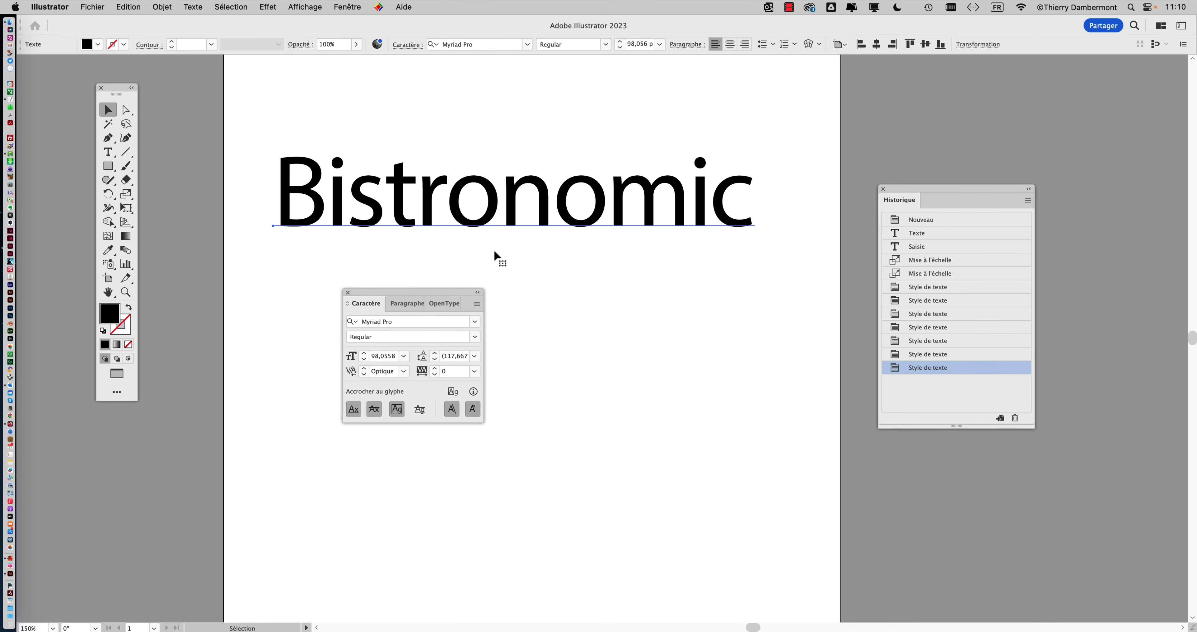
drag(115, 88, 205, 88)
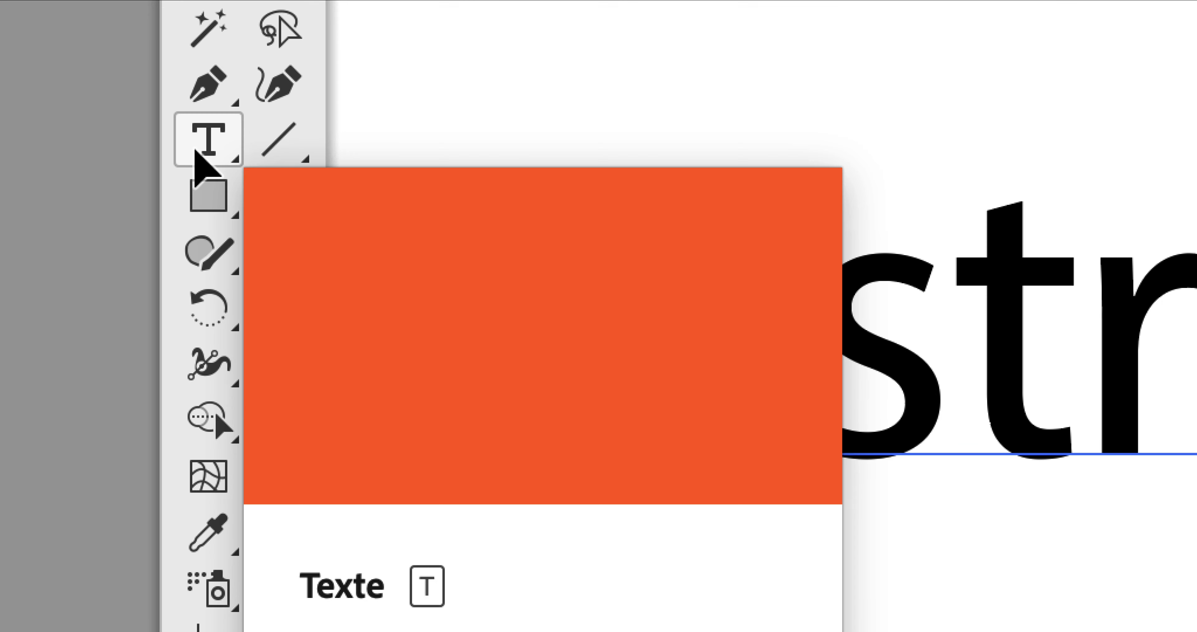
click(205, 157)
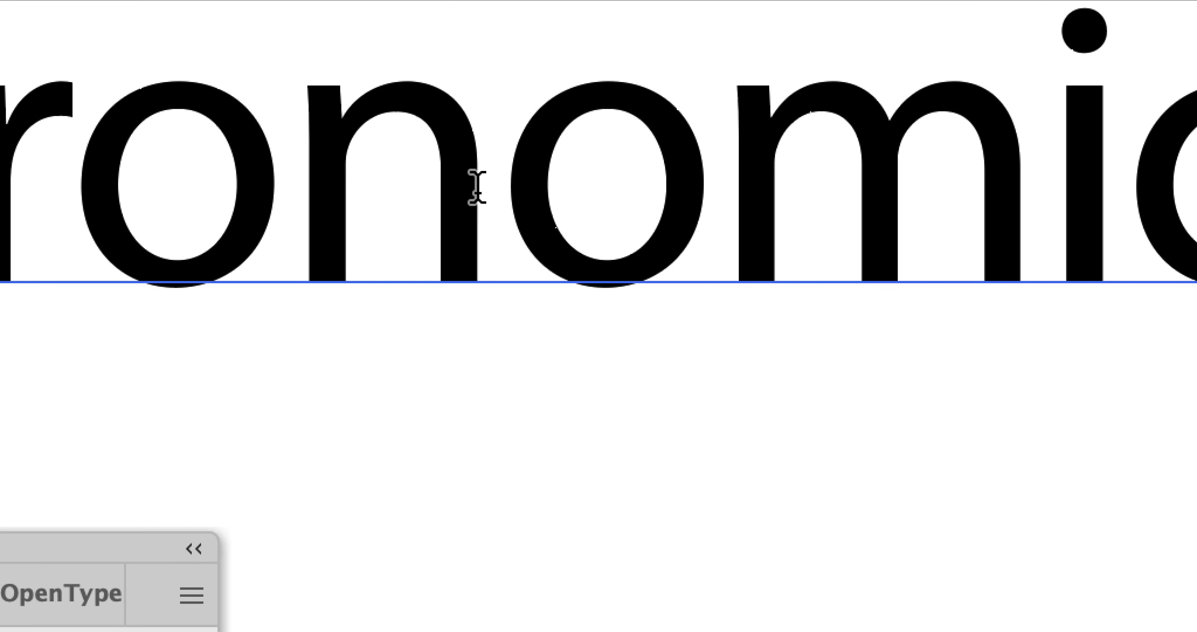
click(291, 185)
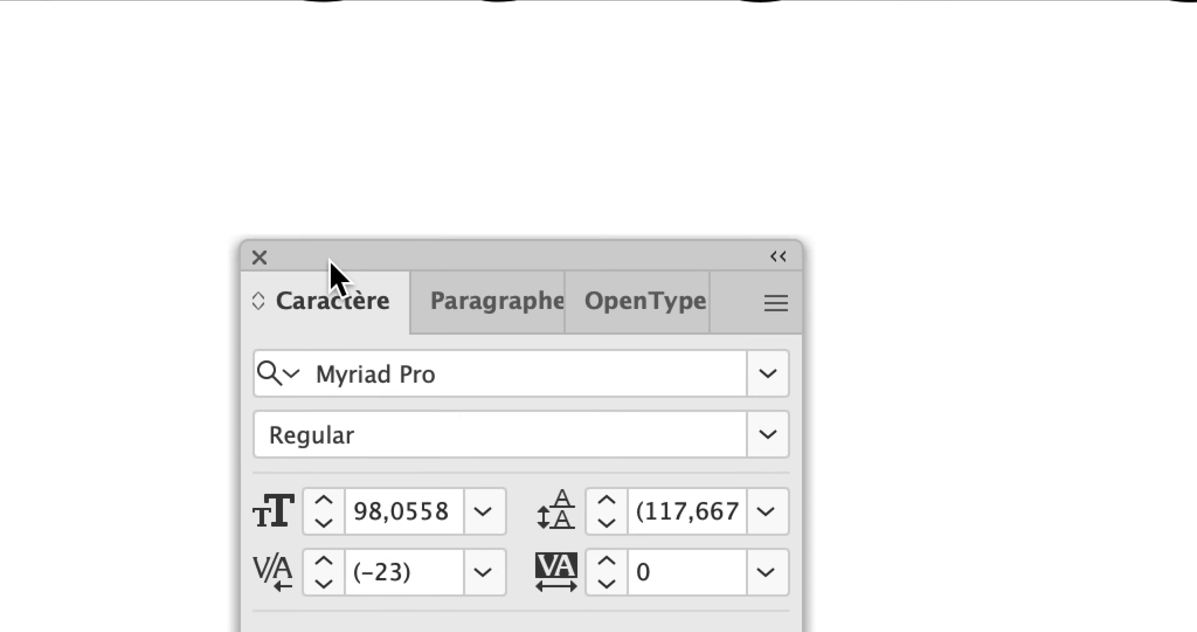
drag(333, 8, 570, 101)
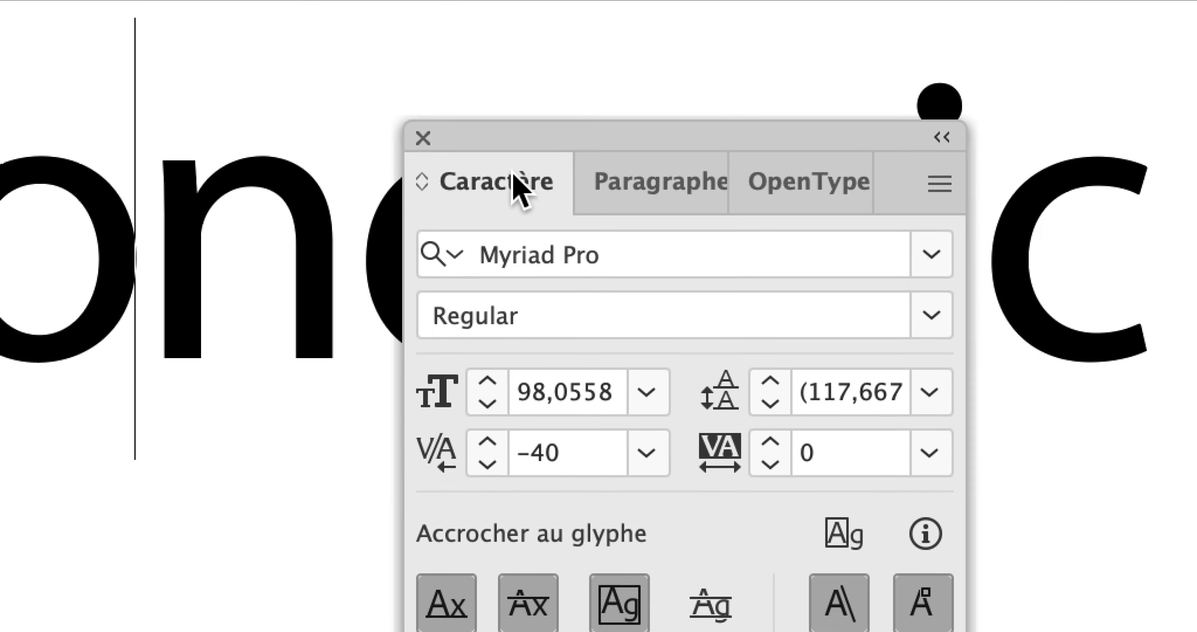
Set the kerning to -40 between the n and second o of Bistronomic and between that o and the m, keeping the Caractère panel clear
drag(482, 138, 906, 274)
click(372, 239)
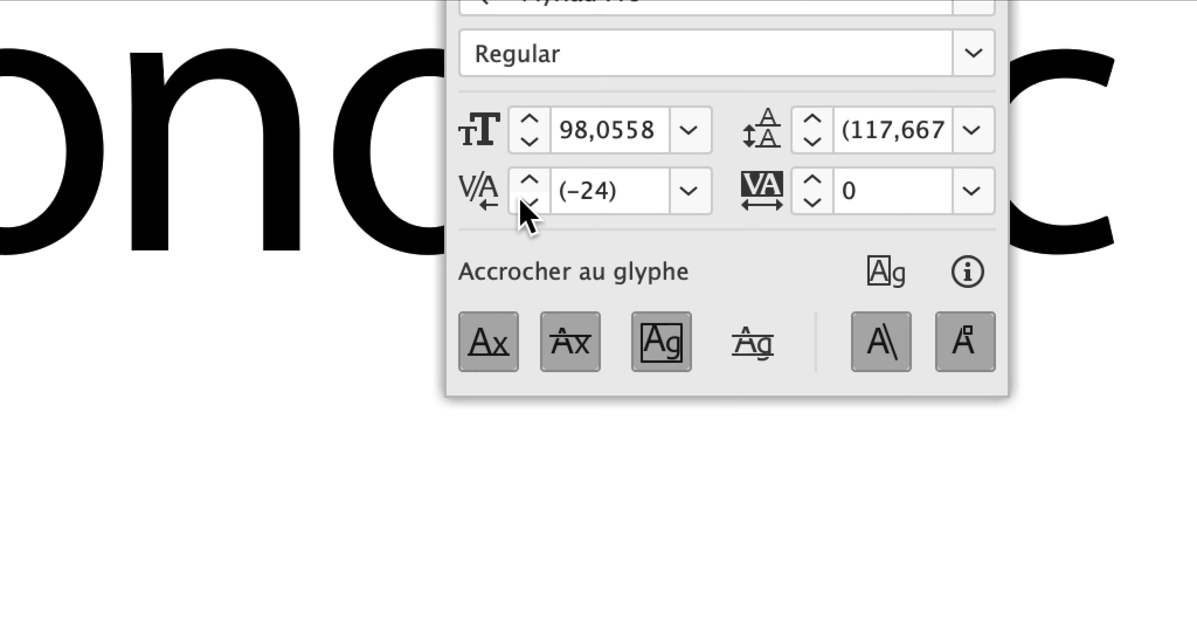
click(511, 471)
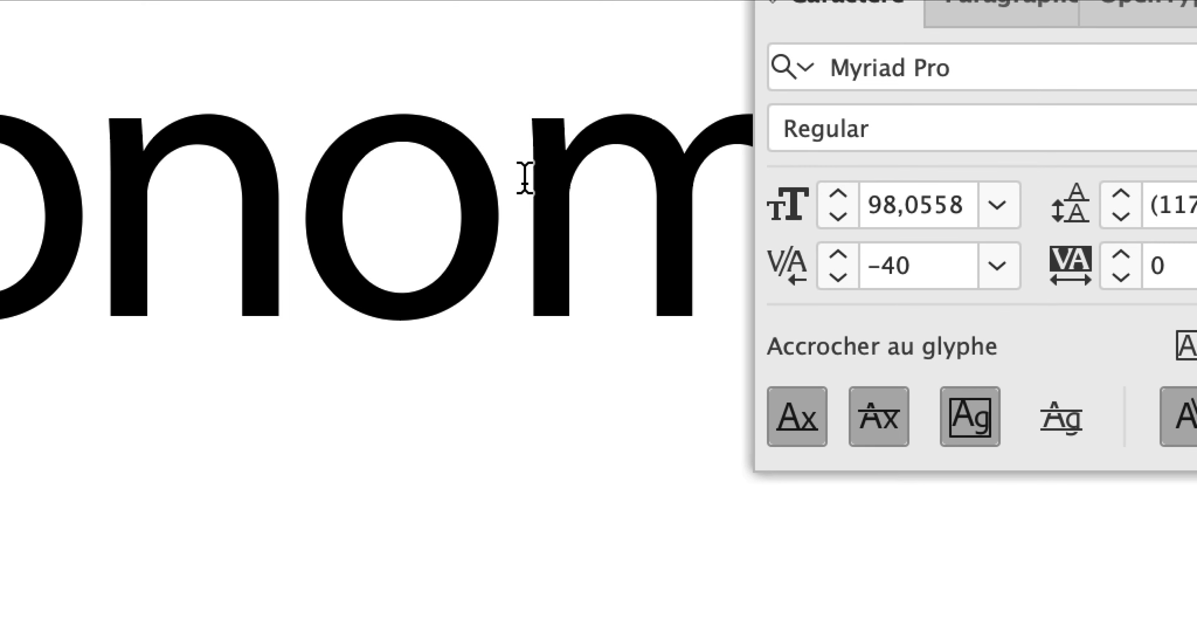
click(455, 320)
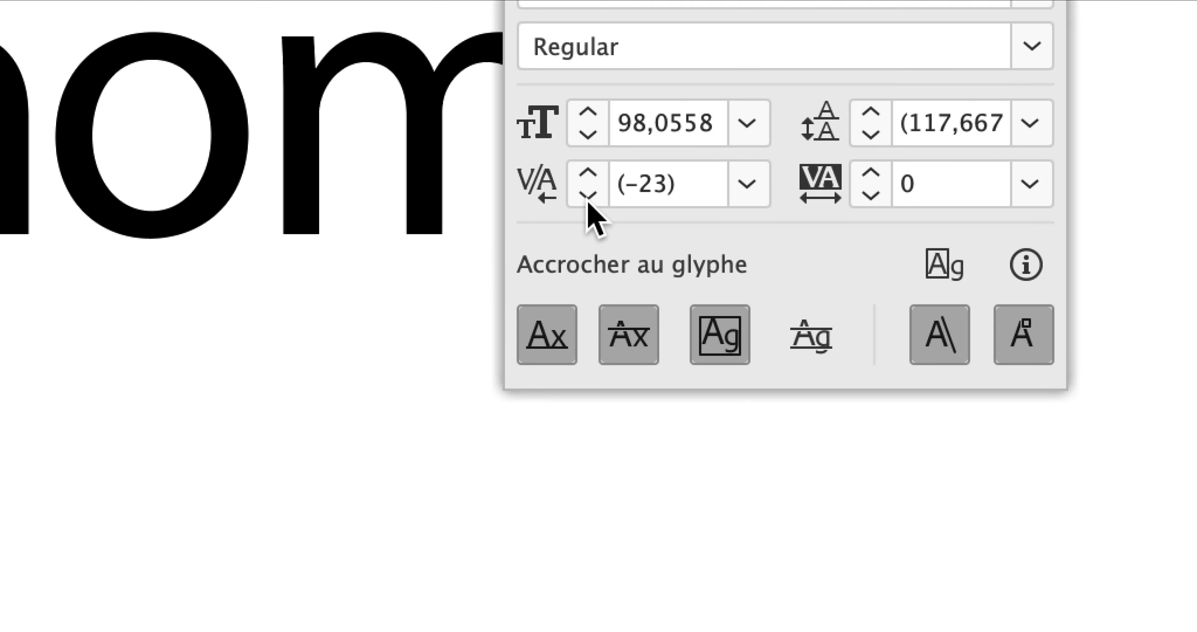
click(787, 227)
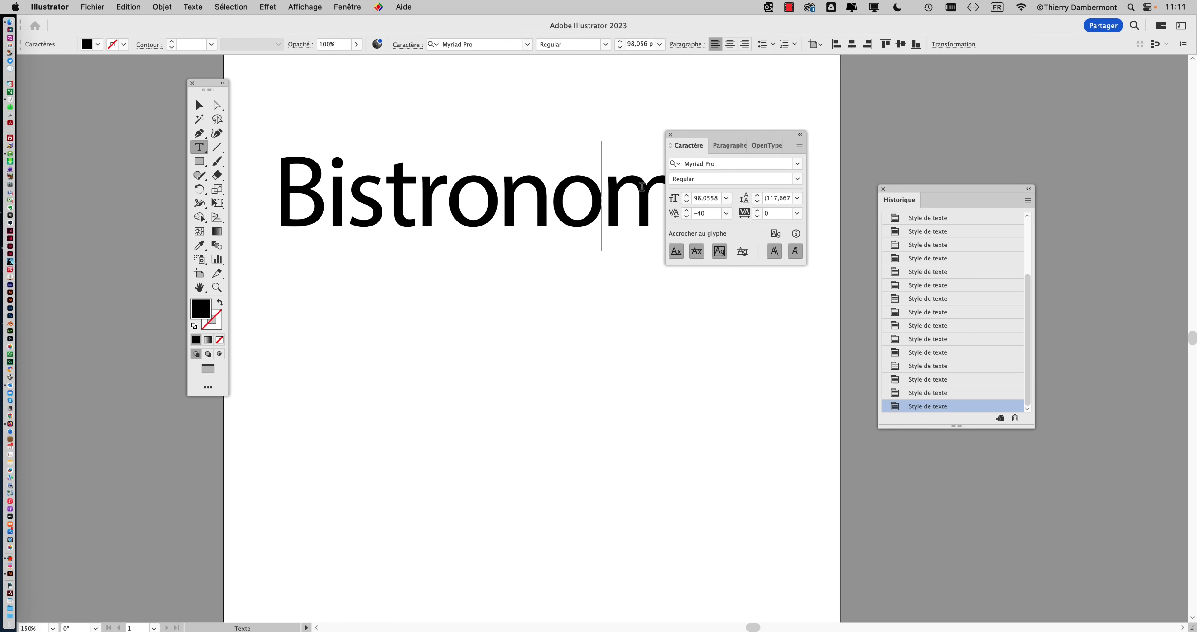
drag(825, 110, 876, 80)
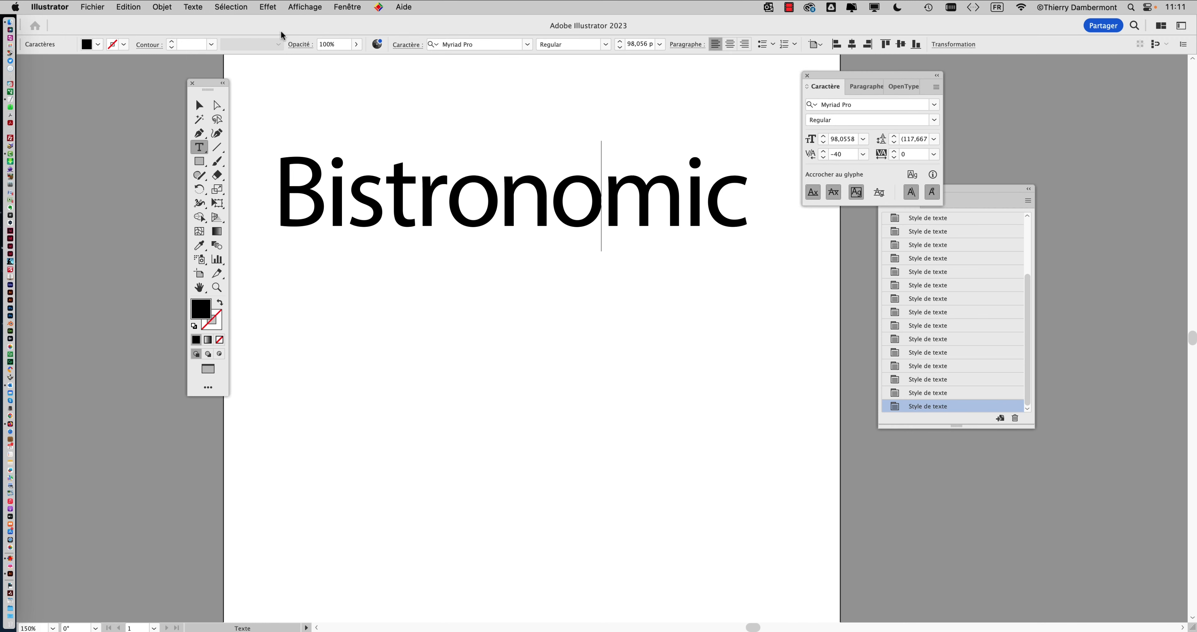
Save the document on the computer as kerning - 02.ai, enabling Ne plus afficher for the cloud prompt and accepting the Illustrator 2020 options
click(92, 6)
click(129, 133)
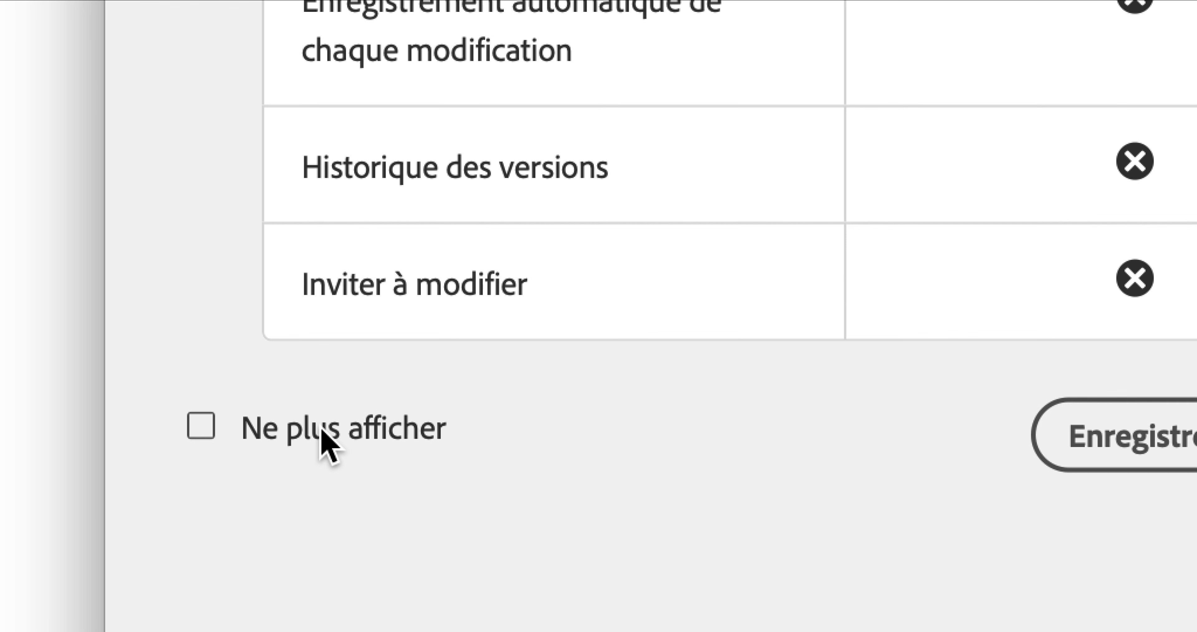
click(328, 439)
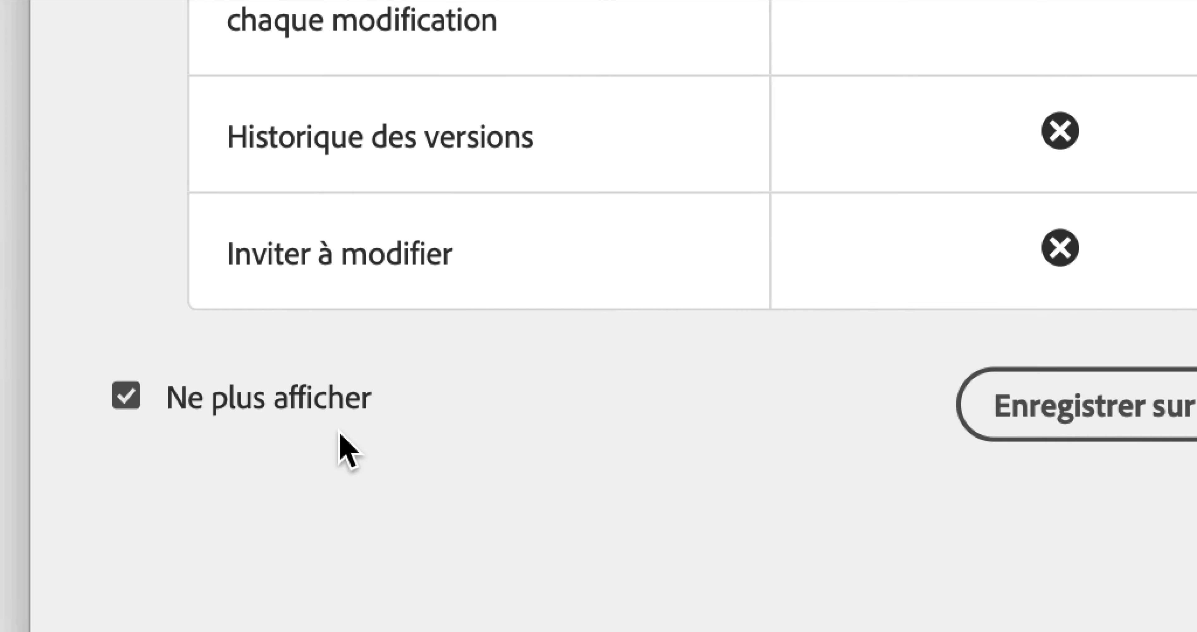
click(478, 435)
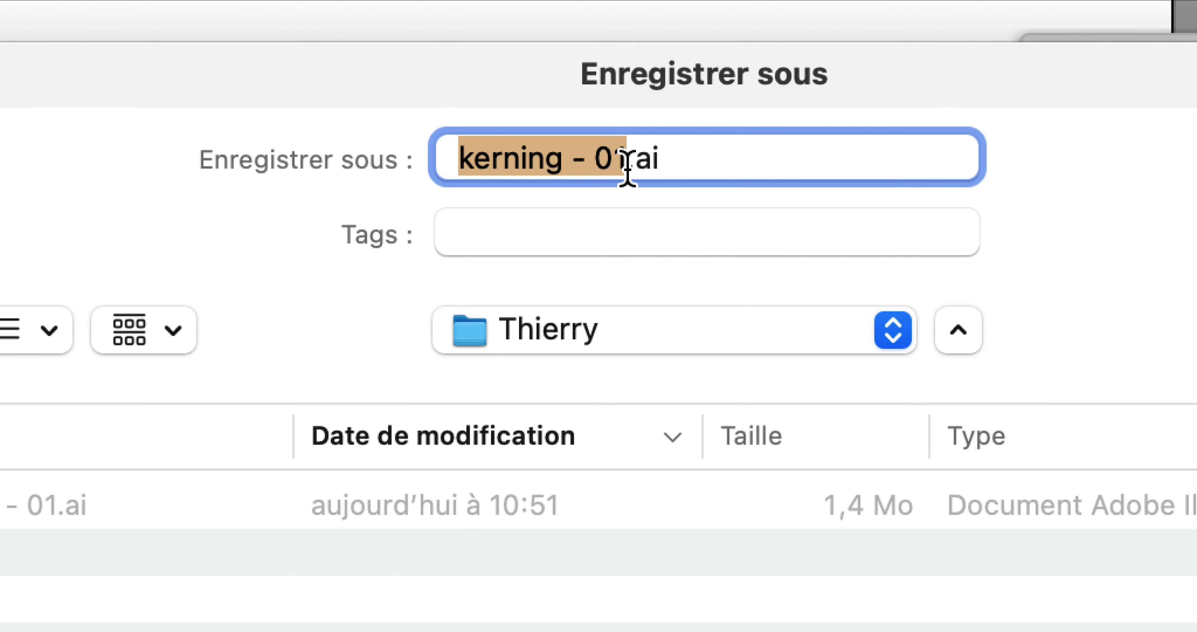
drag(628, 168, 617, 173)
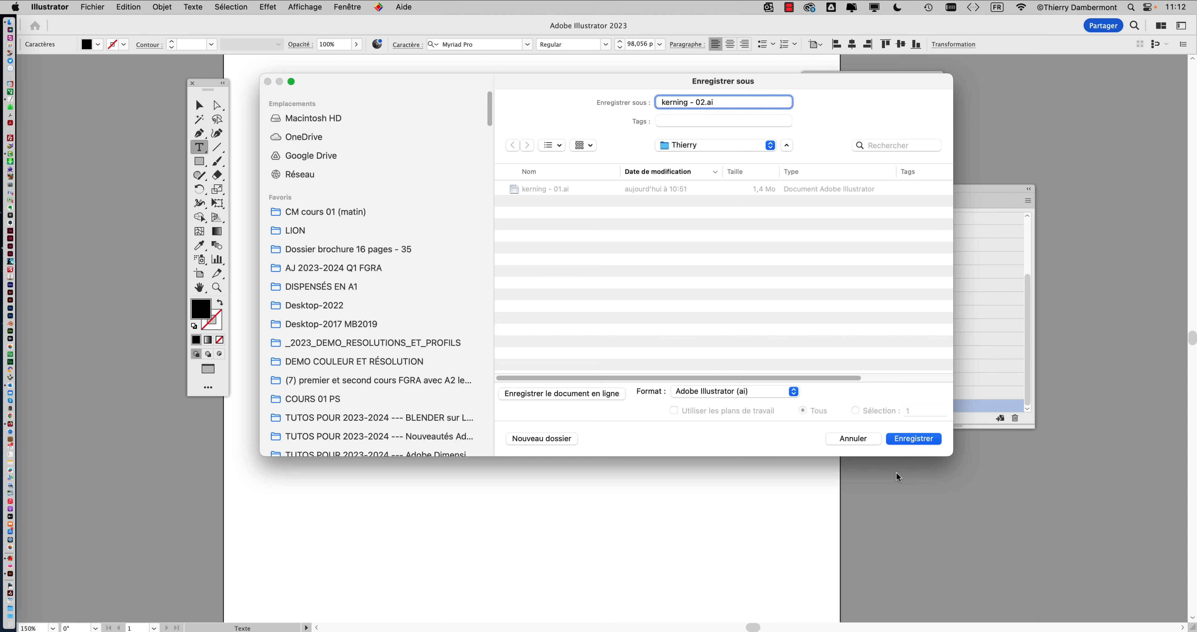
click(928, 439)
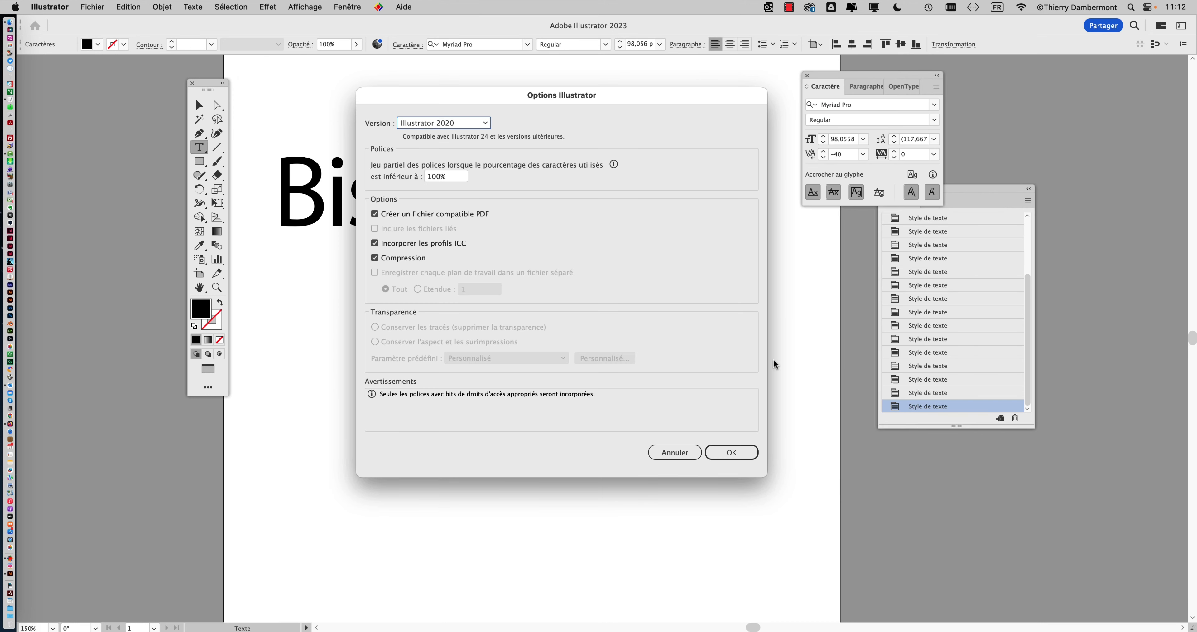
click(732, 452)
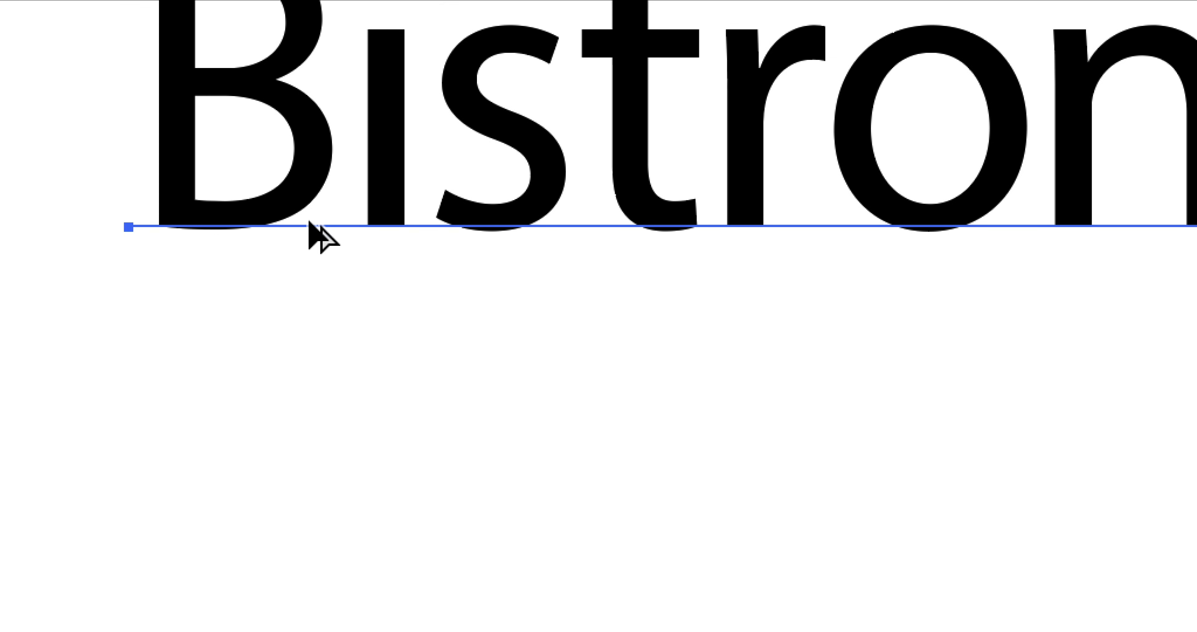
Duplicate the Bistronomic text directly below the original
drag(310, 222, 285, 308)
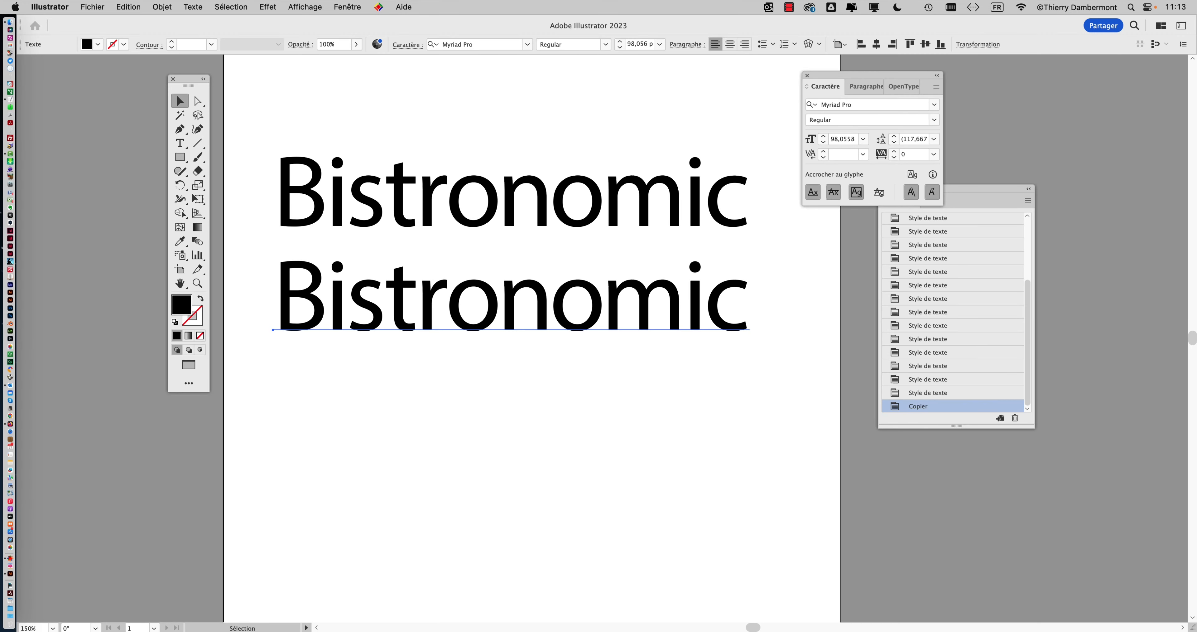
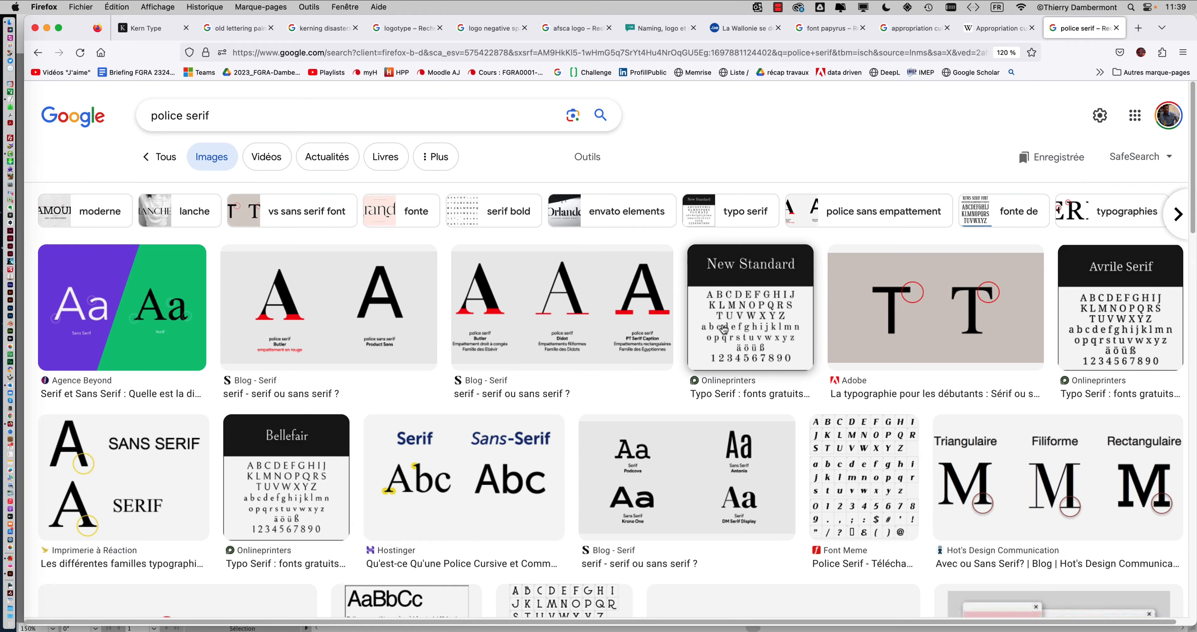
Examine the police serif image results, enlarge the Imprimerie à Réaction comparison of sans serif and serif letters, and return to Illustrator
scroll(723, 328, down, 3)
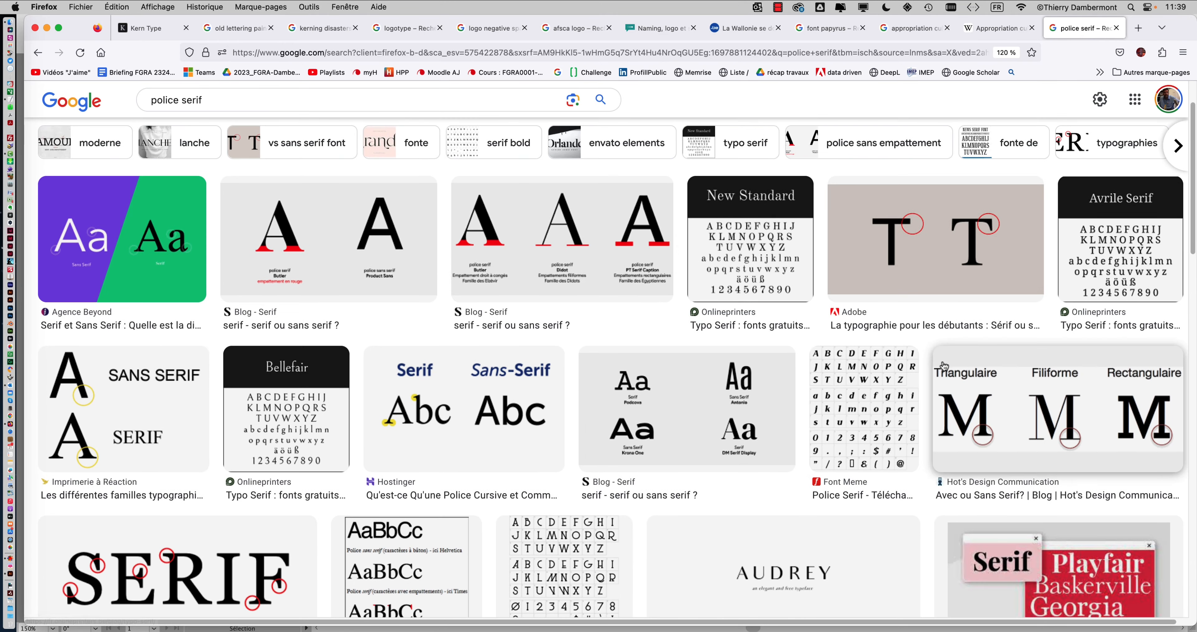
scroll(1107, 385, down, 2)
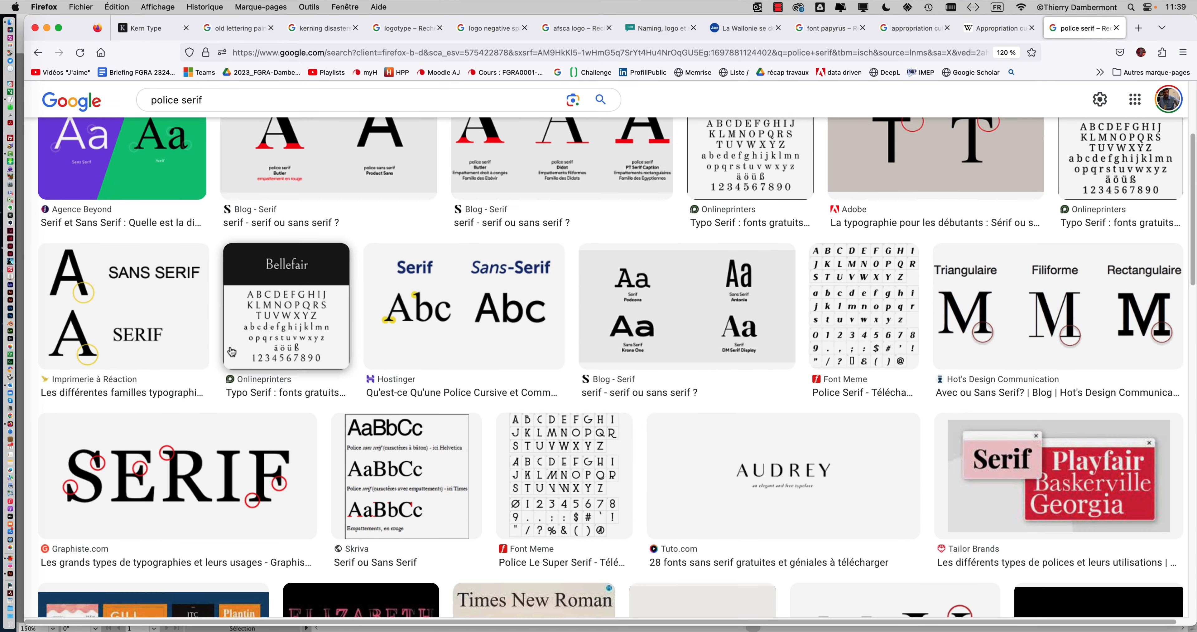
click(134, 310)
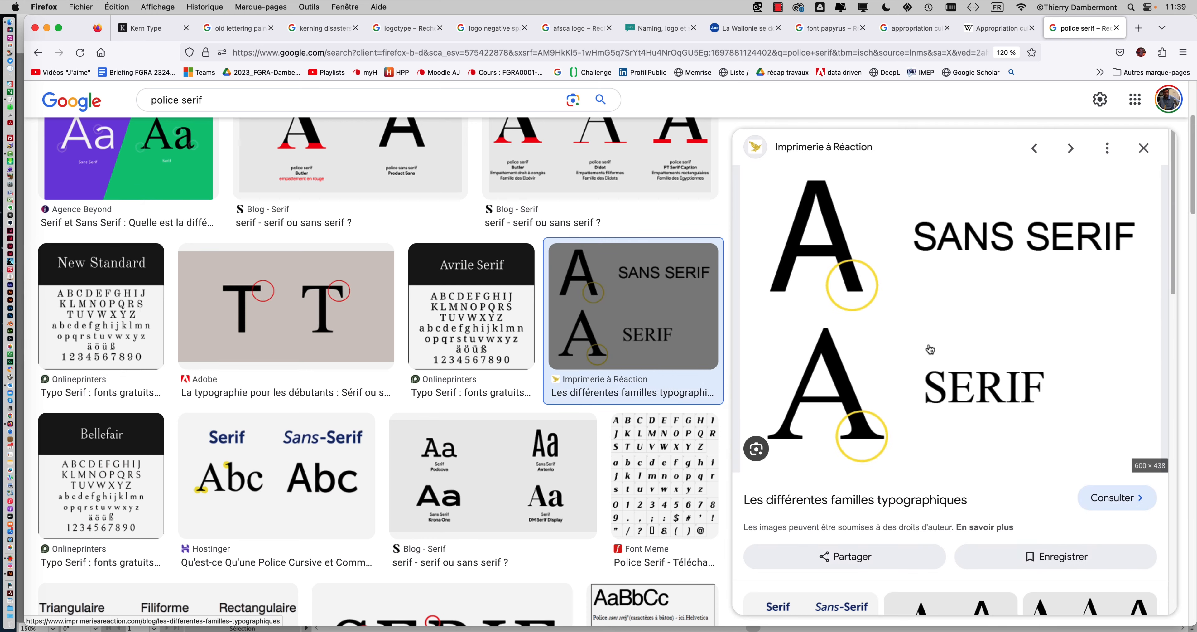
click(48, 28)
click(226, 287)
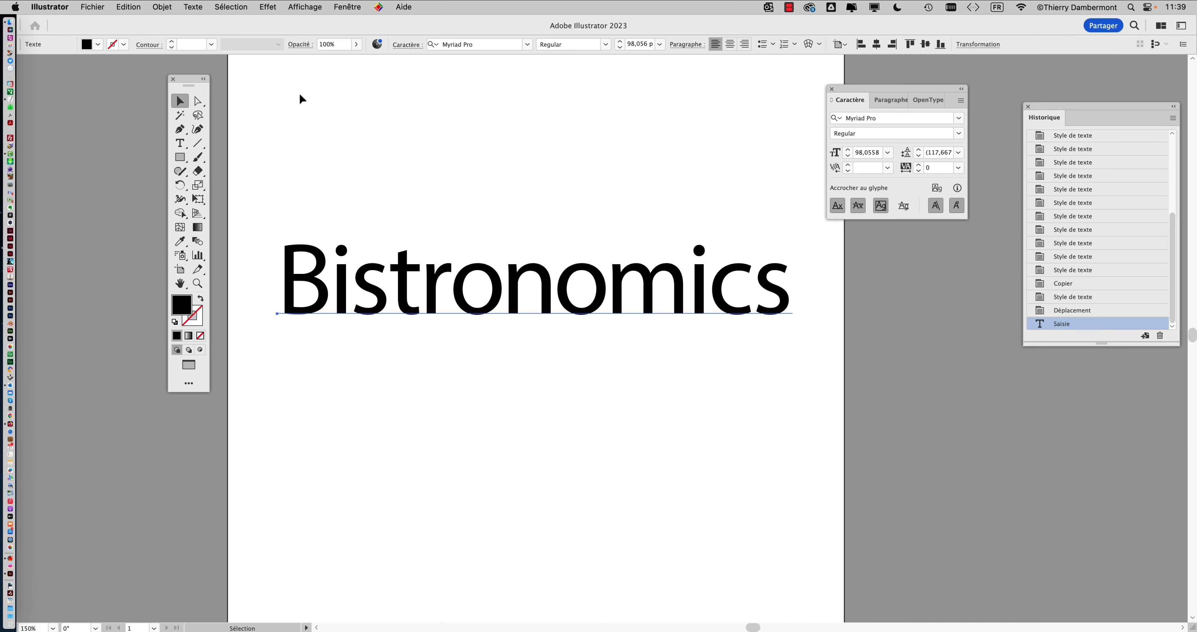
Move the toolbox and Caractère panel farther from the Bistronomics text and examine the available Myriad Pro styles and font families
drag(189, 79, 150, 96)
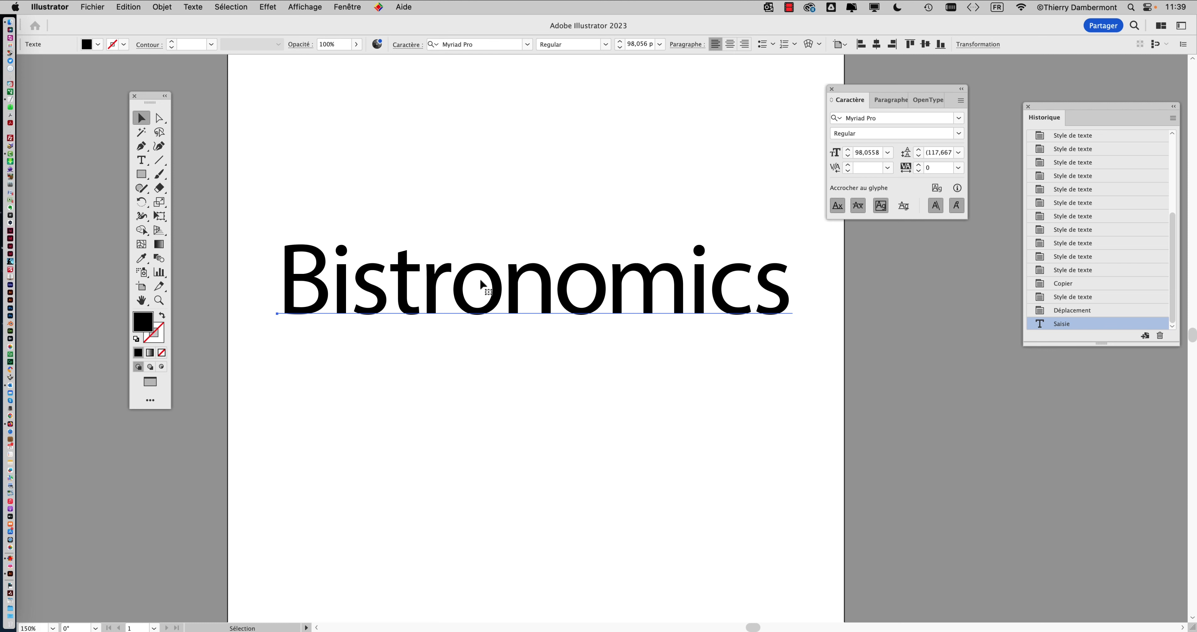
mouse_move(862, 90)
mouse_down()
mouse_move(845, 89)
mouse_move(872, 93)
mouse_up()
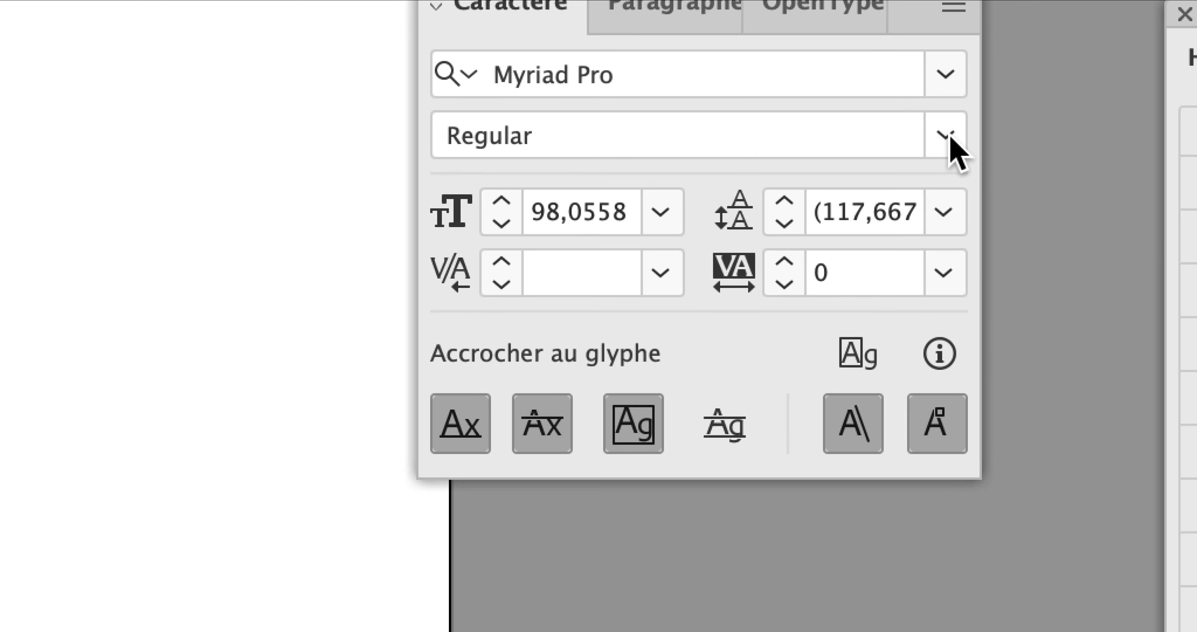
click(1163, 29)
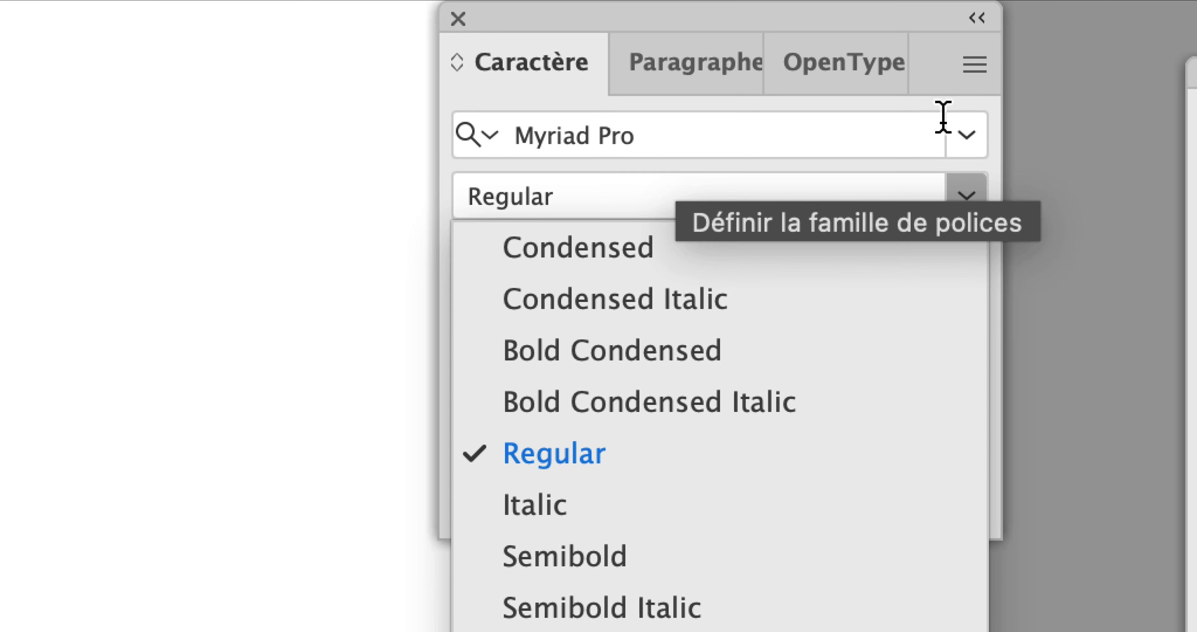
click(1000, 144)
click(999, 144)
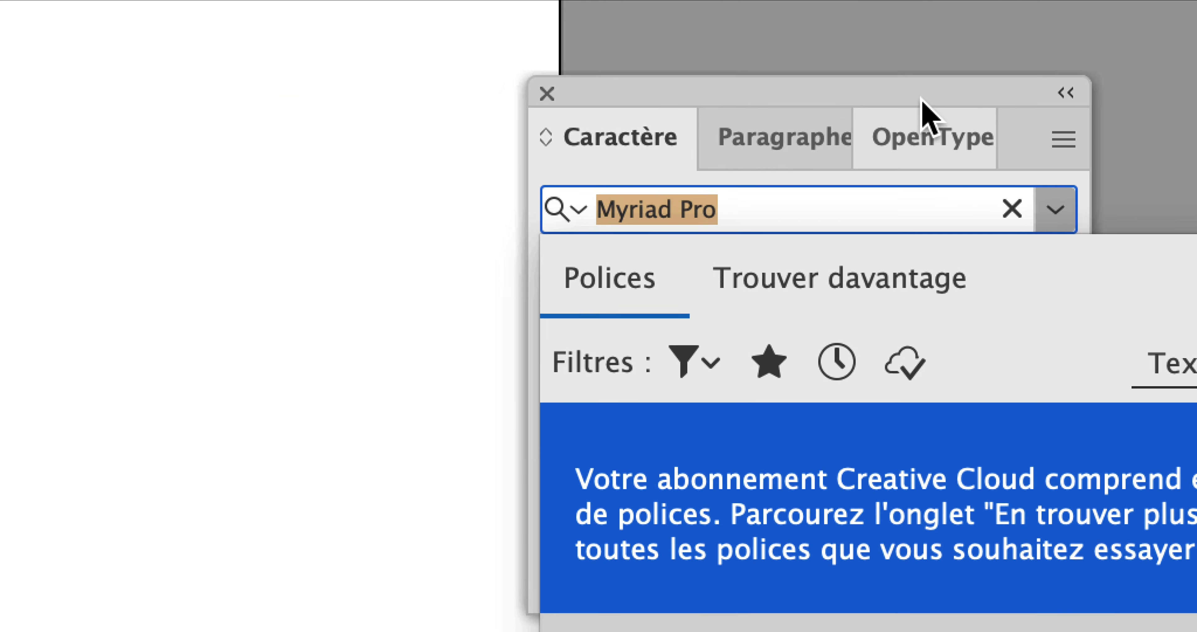
click(905, 99)
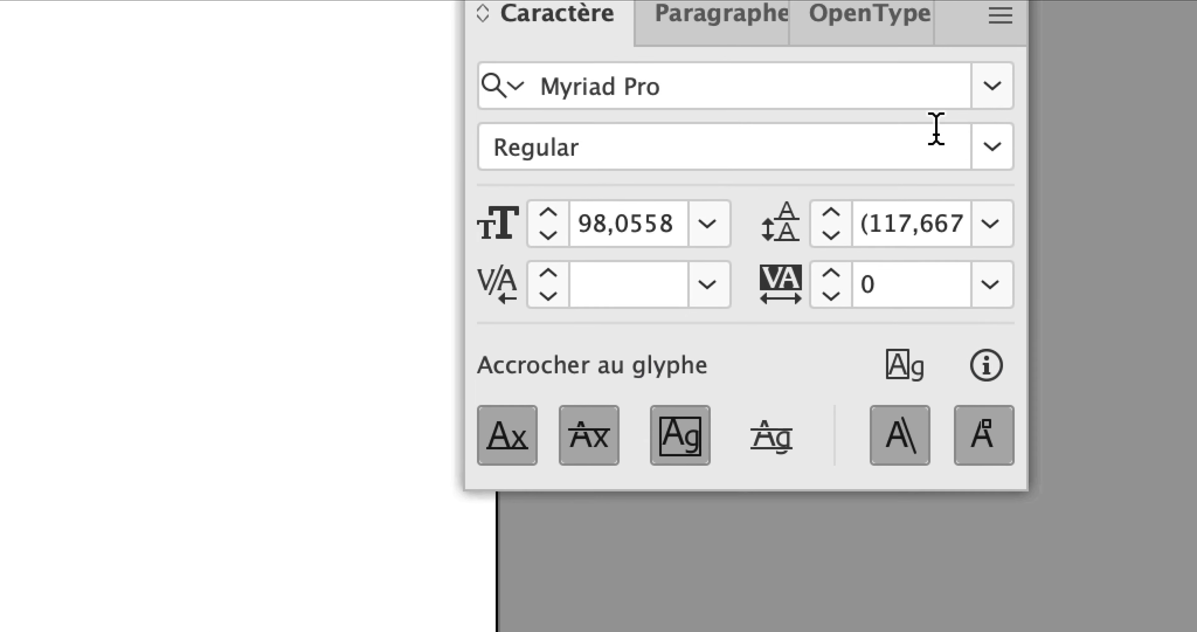
Set the Bistronomics text's font style to Bold and move it slightly up and to the left so it fits on the artboard
click(993, 146)
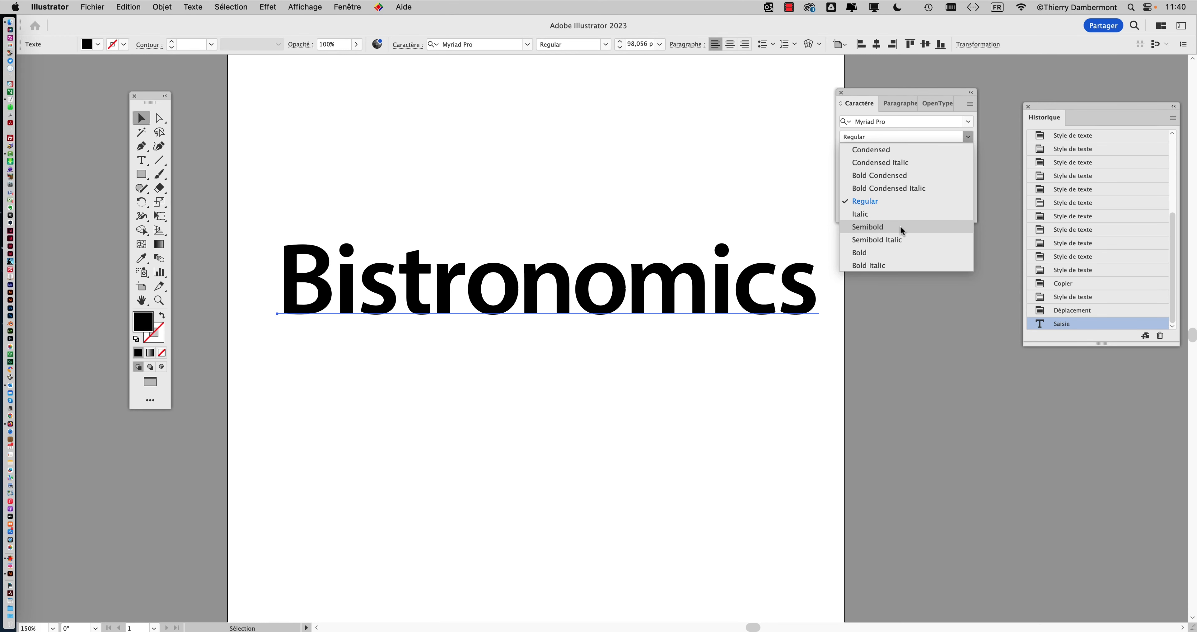
click(892, 250)
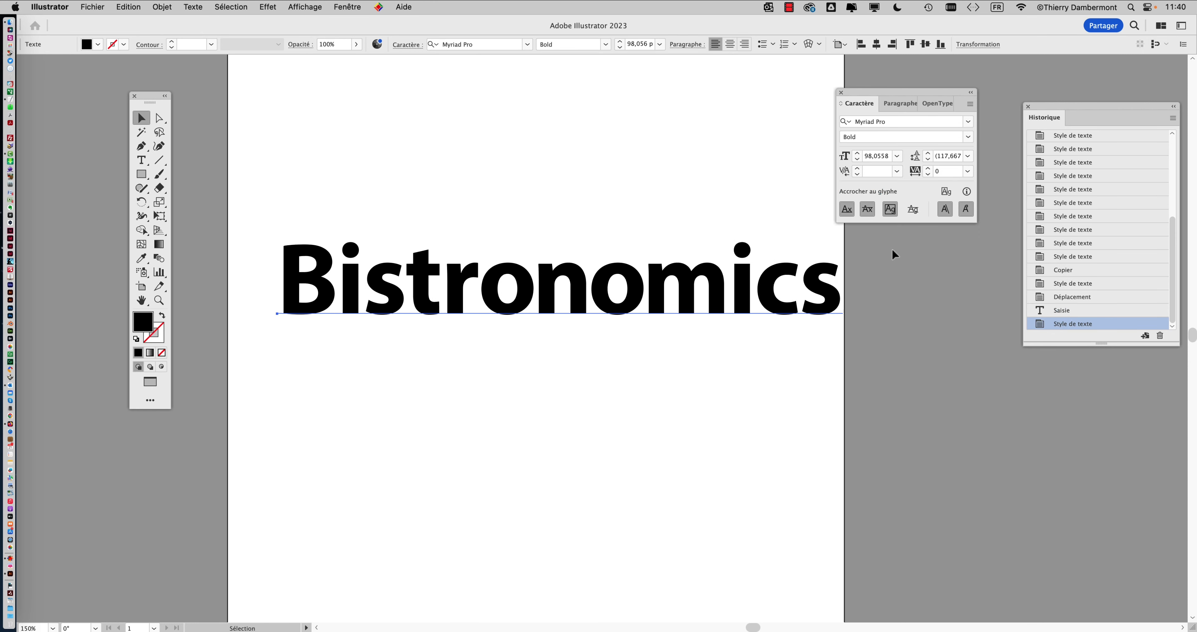
drag(377, 283, 358, 256)
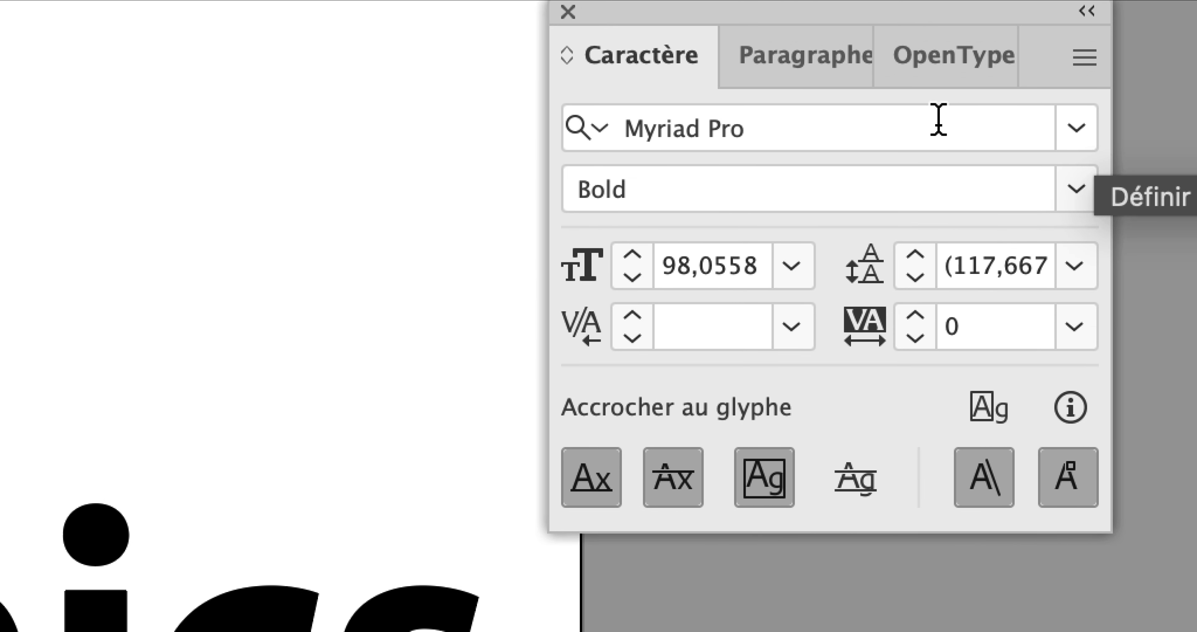
Search the font families for Myria, examine the Myriad Variable Concept variants on the Bistronomics text, and close the list without choosing one
click(789, 128)
click(739, 128)
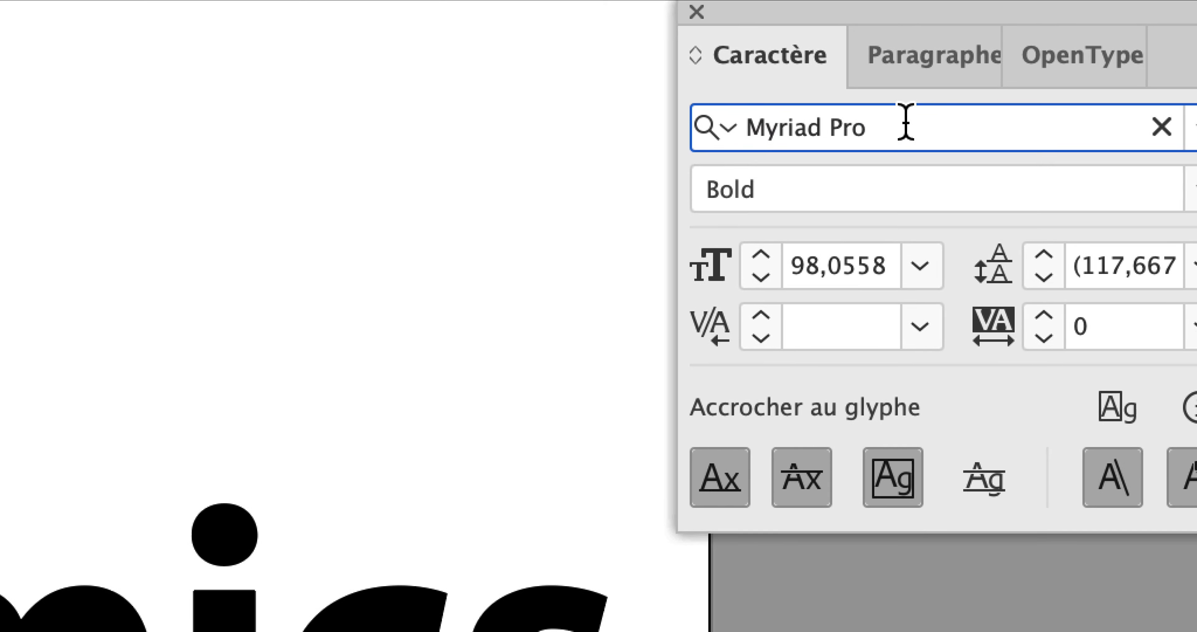
drag(852, 122, 695, 121)
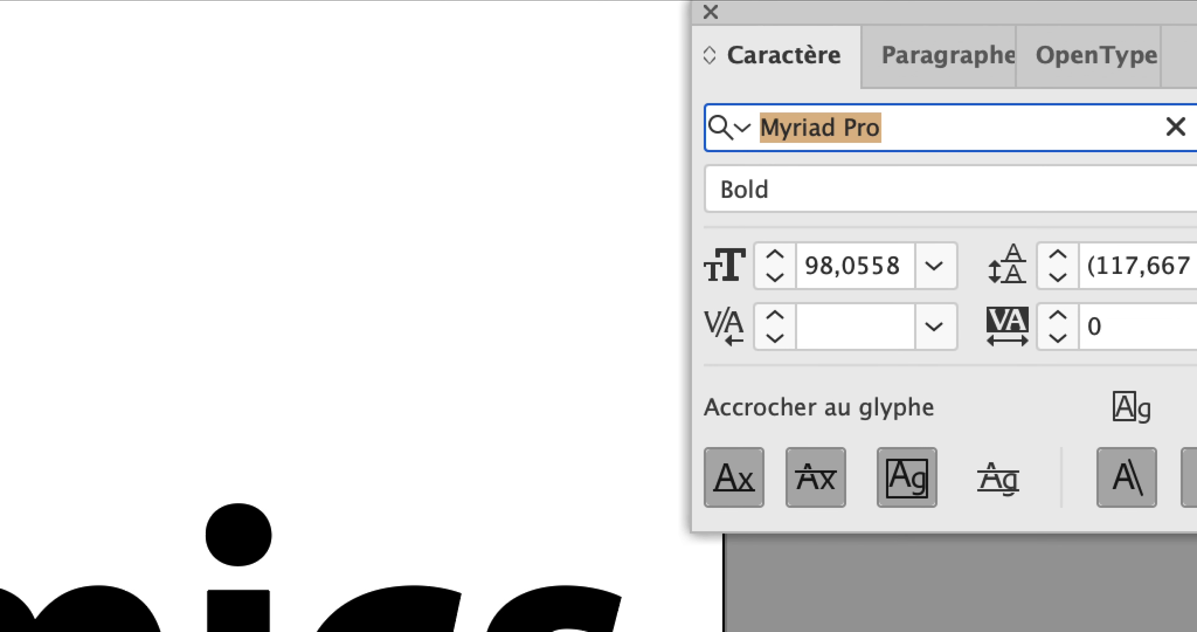
text(Myri)
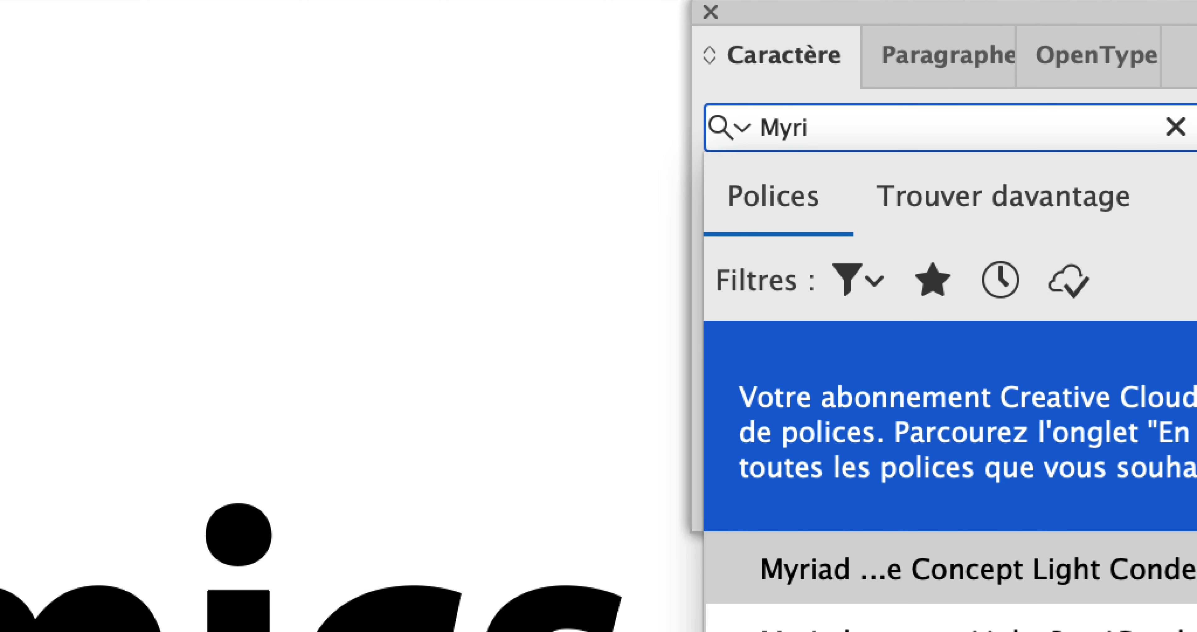
text(a)
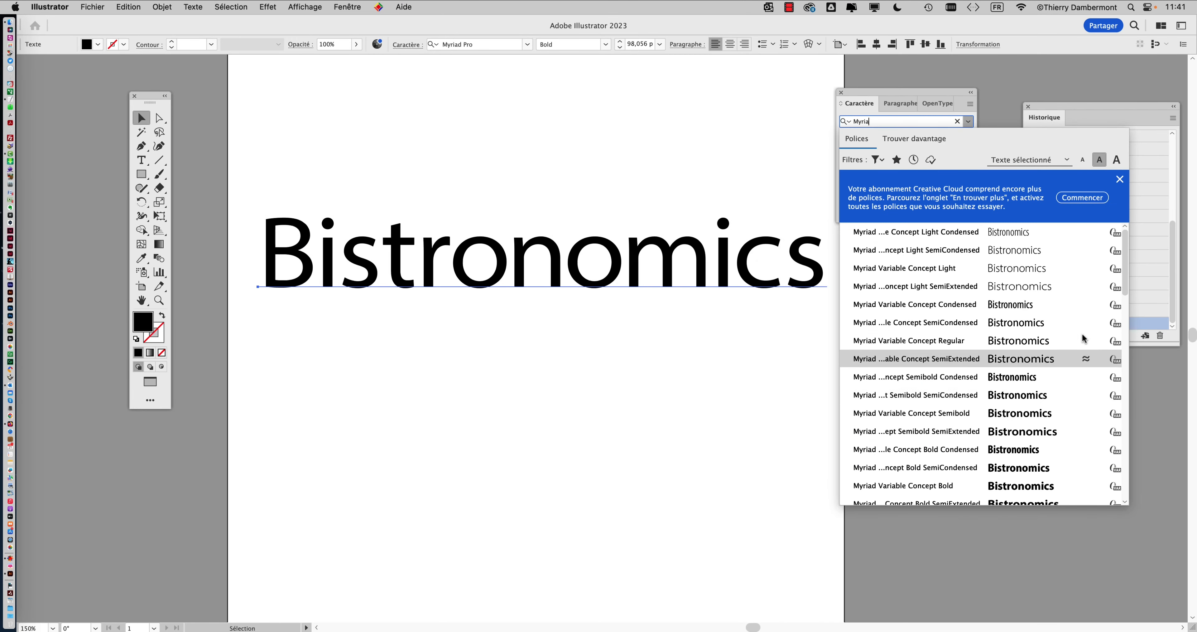
scroll(1064, 277, down, 3)
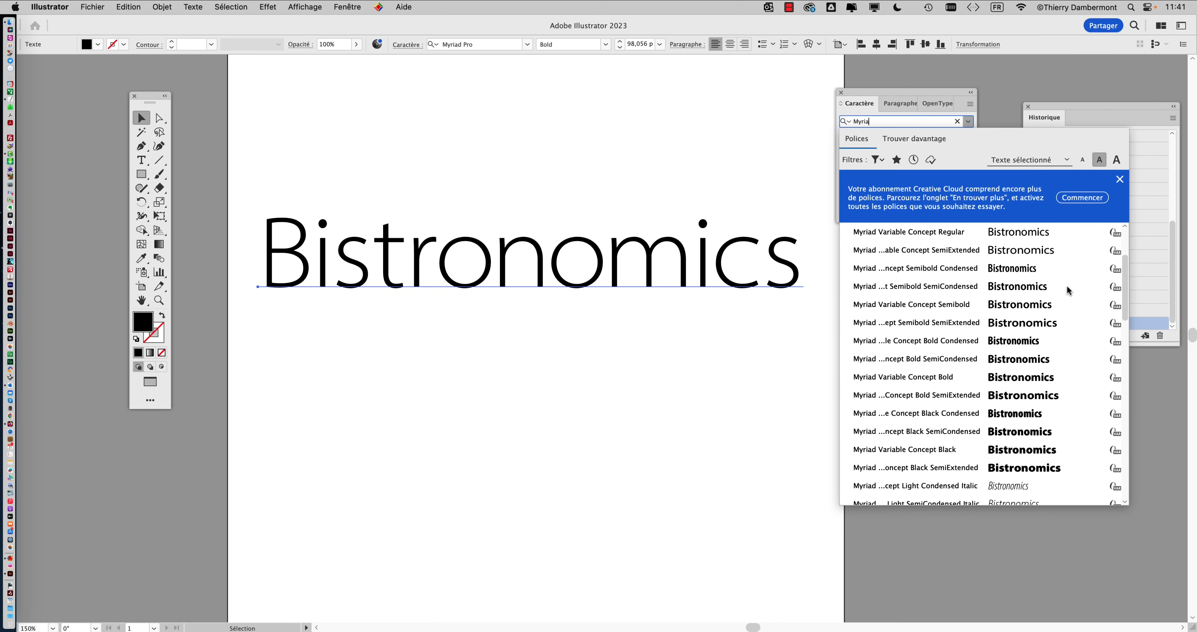
scroll(1067, 285, down, 1)
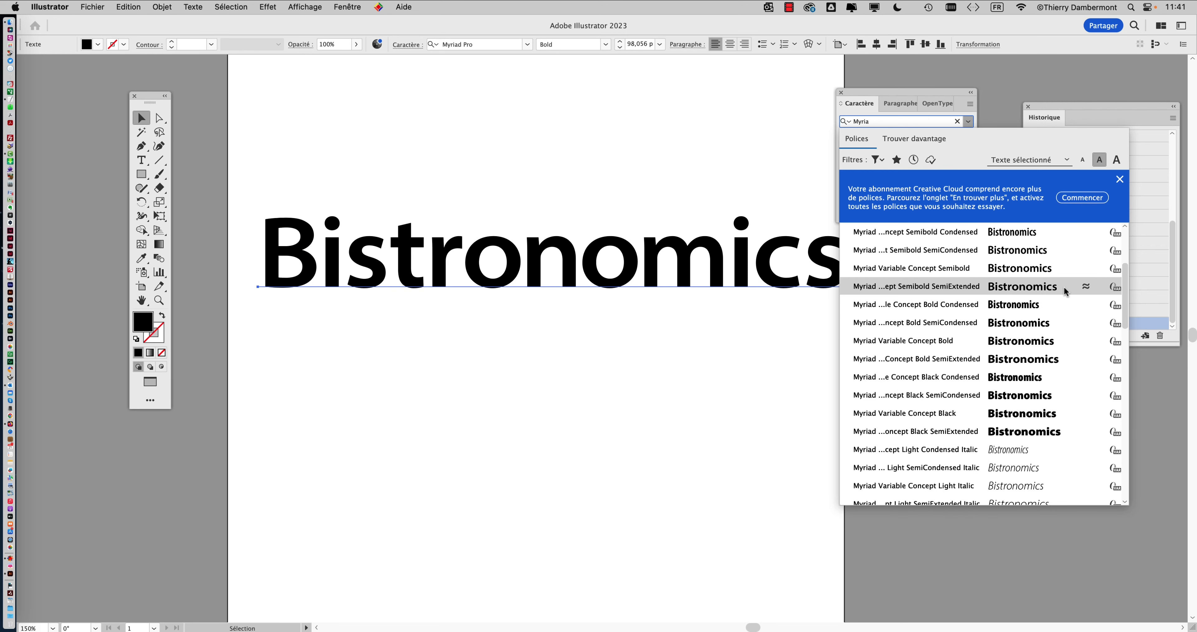
scroll(1064, 286, down, 6)
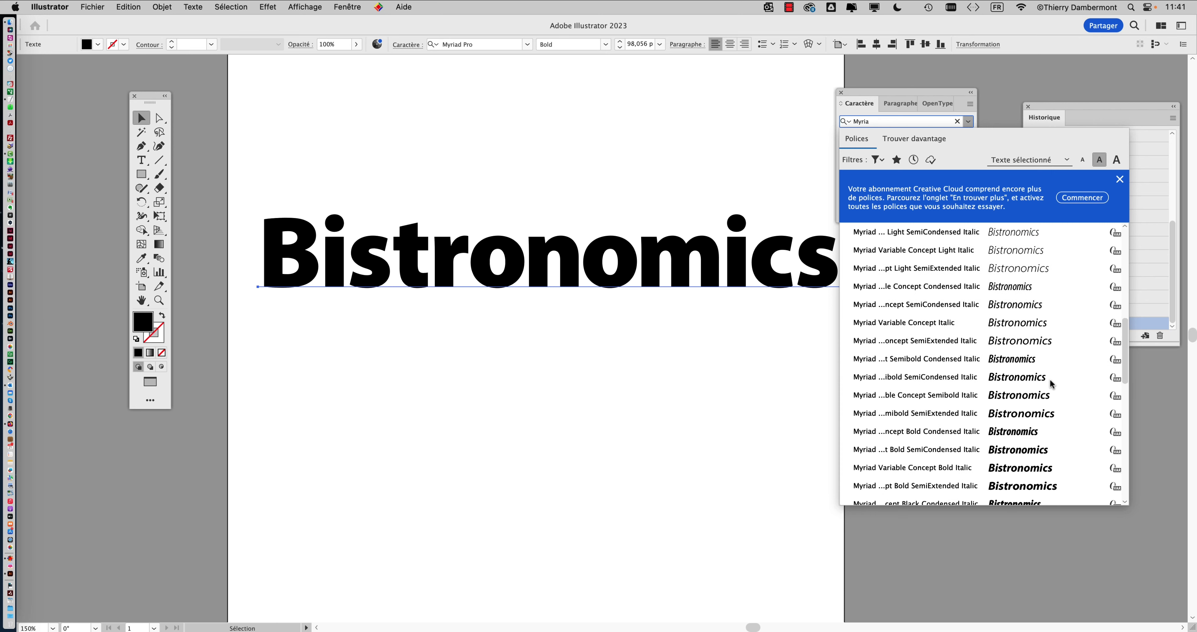
scroll(1050, 378, up, 10)
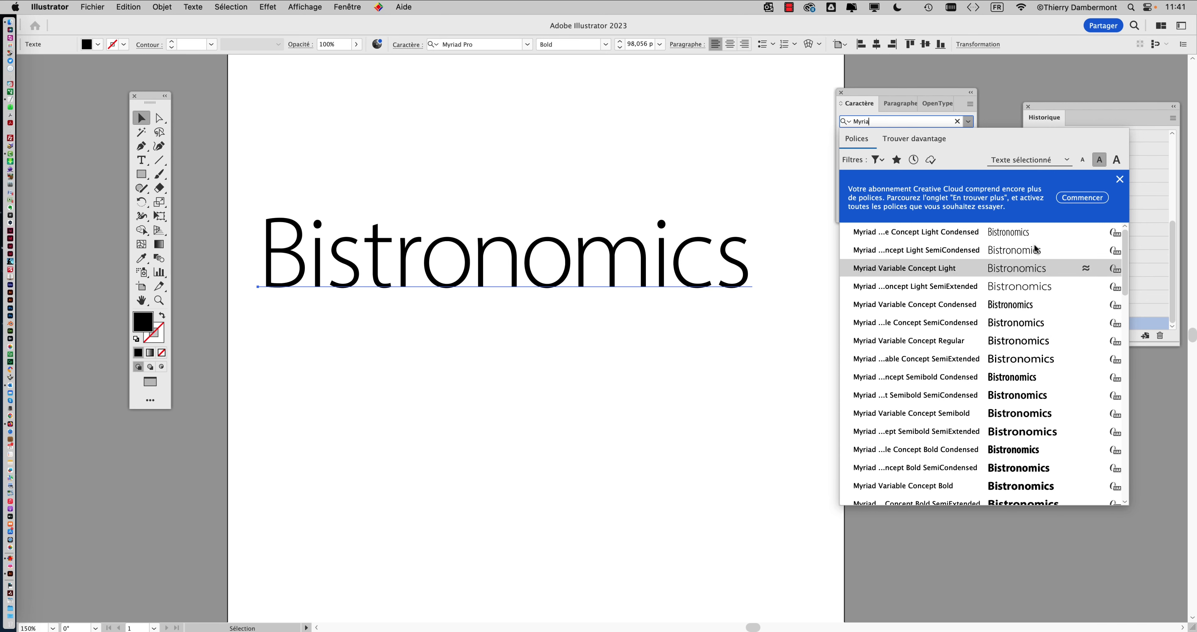
click(895, 92)
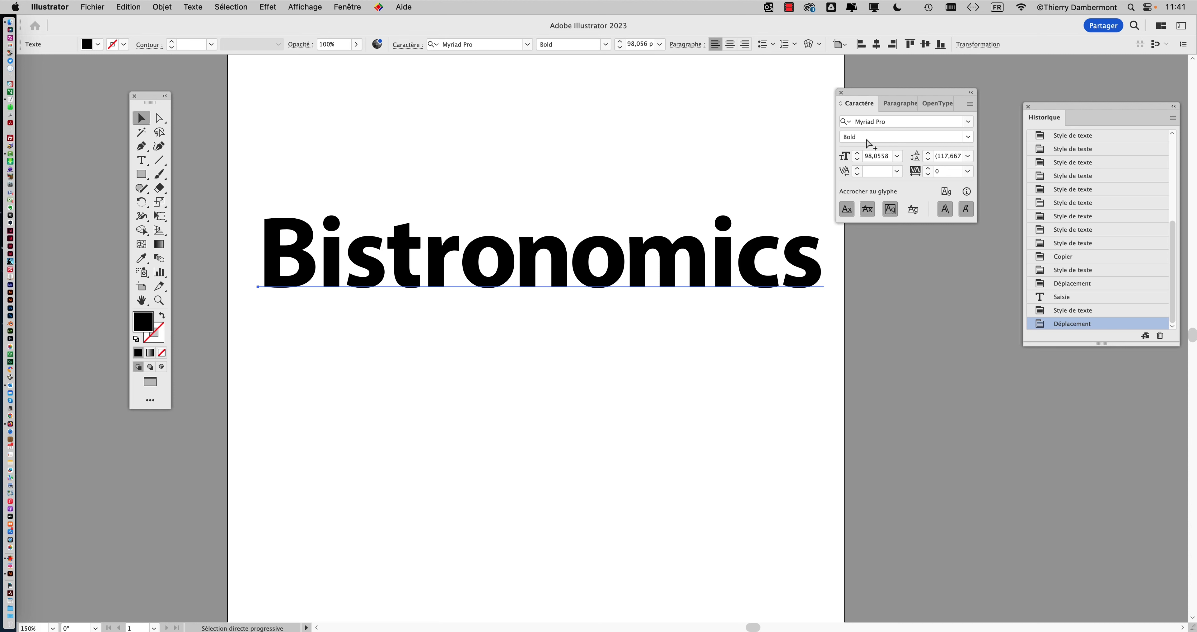
Preview the italic styles on the Bistronomics text, keep Bold, look at the Usain Bold/Italic comparison in Firefox, and return to Illustrator
click(968, 137)
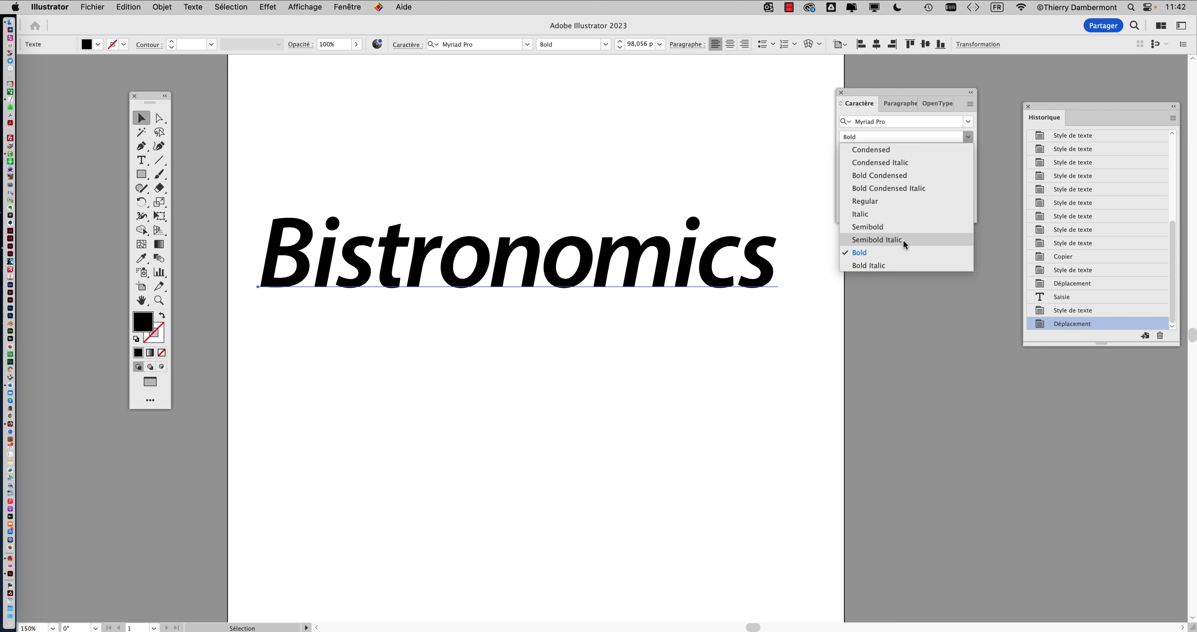
click(860, 283)
key(super+Tab)
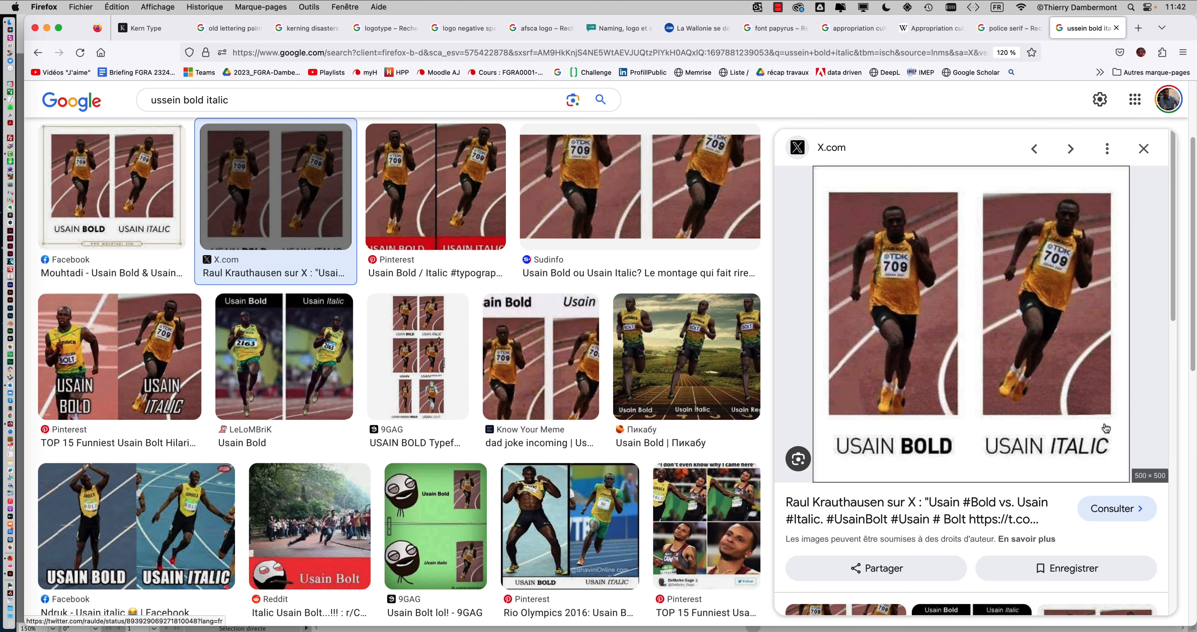
key(super+Tab)
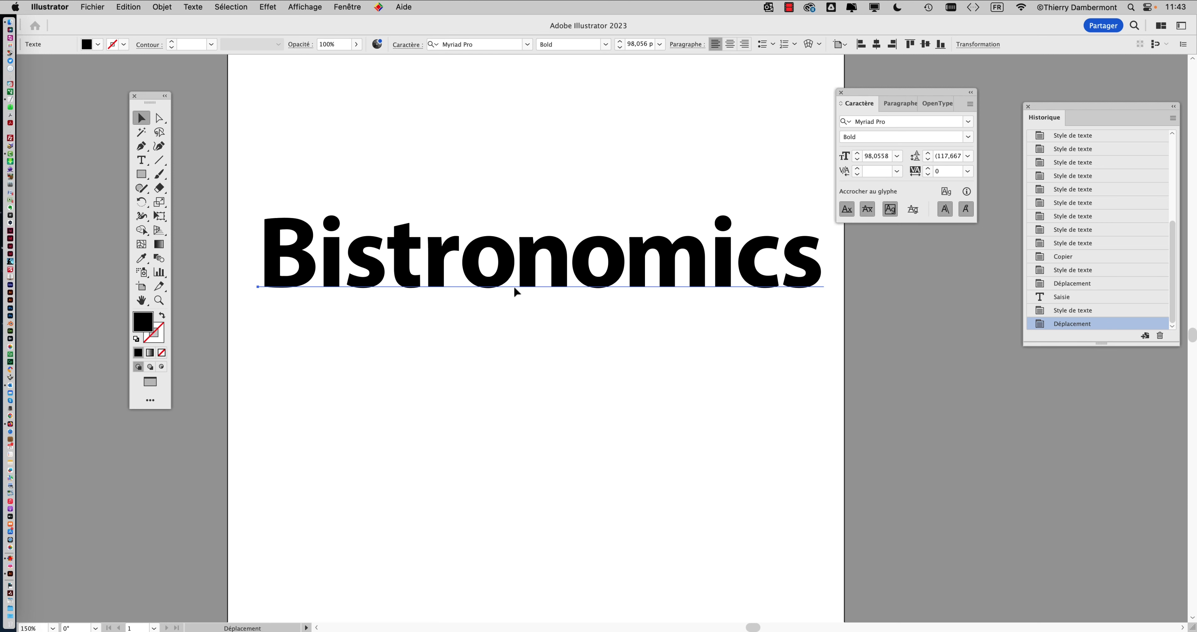
Move the Bistronomics text to the right so that its end runs past the artboard's edge
drag(513, 289, 649, 296)
scroll(575, 418, down, 1)
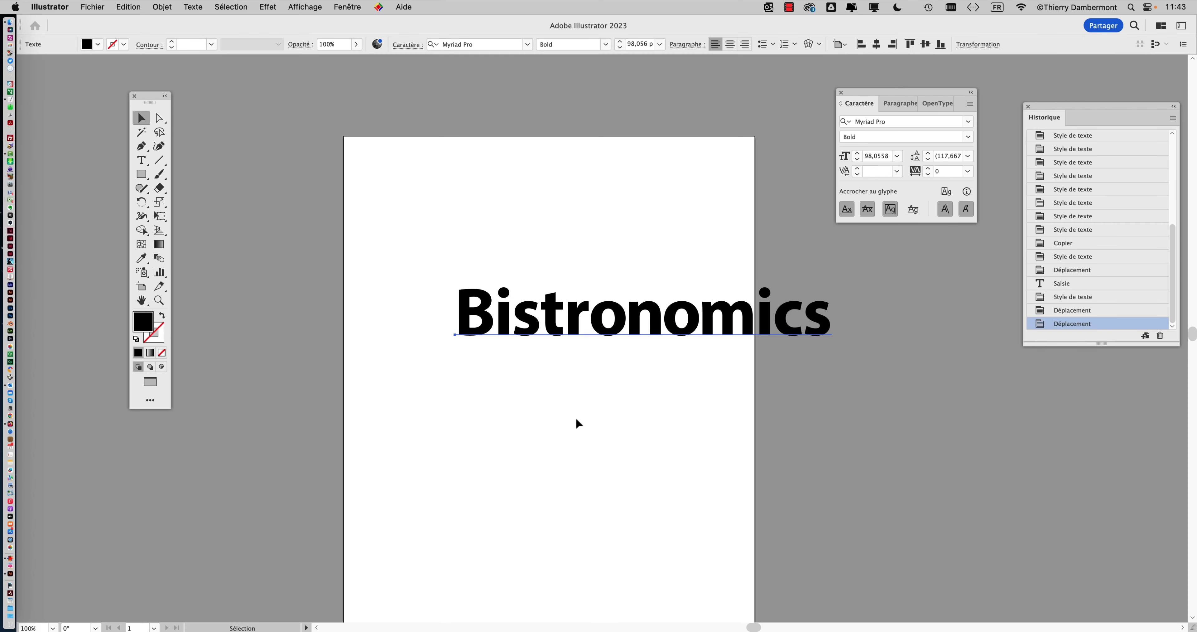
drag(513, 418, 458, 359)
scroll(461, 361, down, 1)
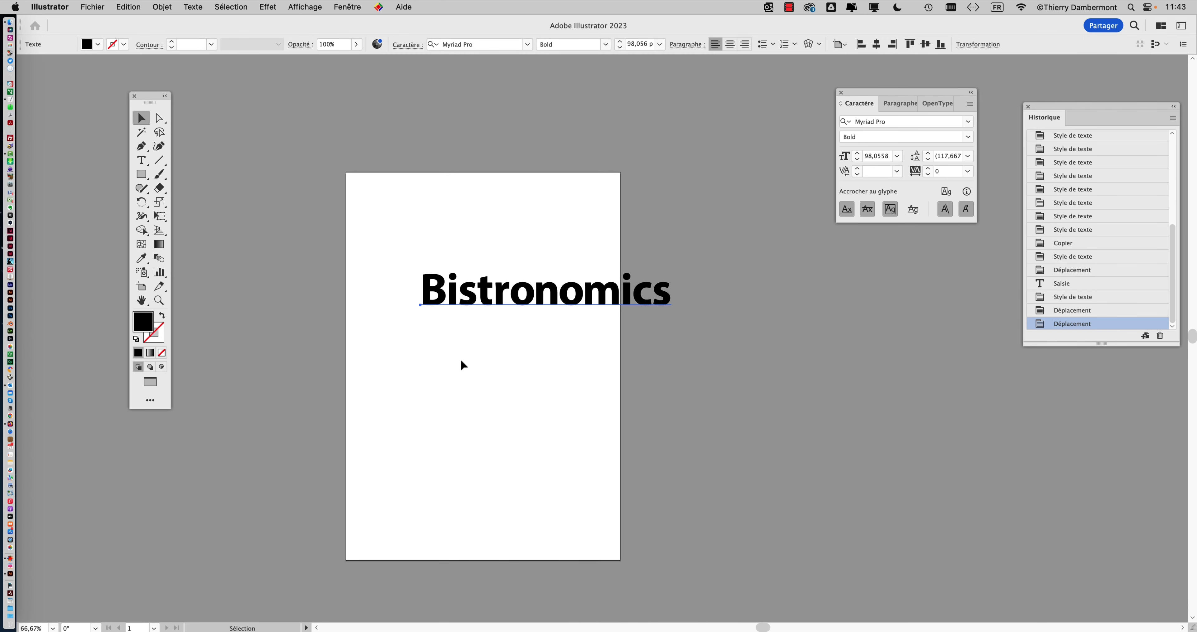
drag(449, 416, 462, 357)
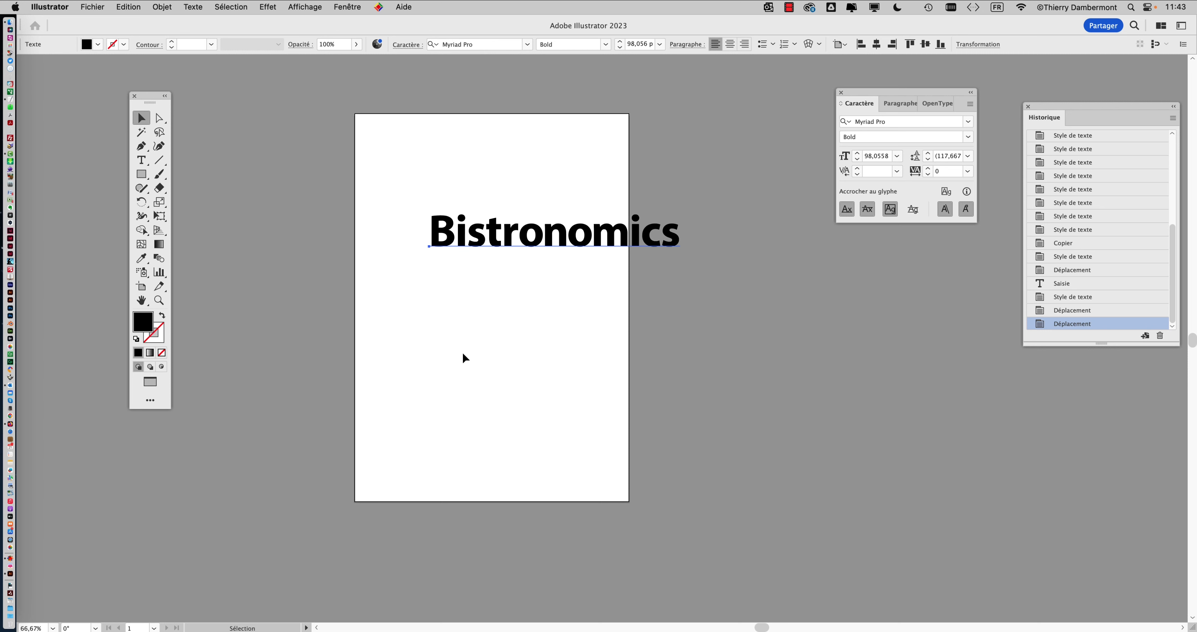
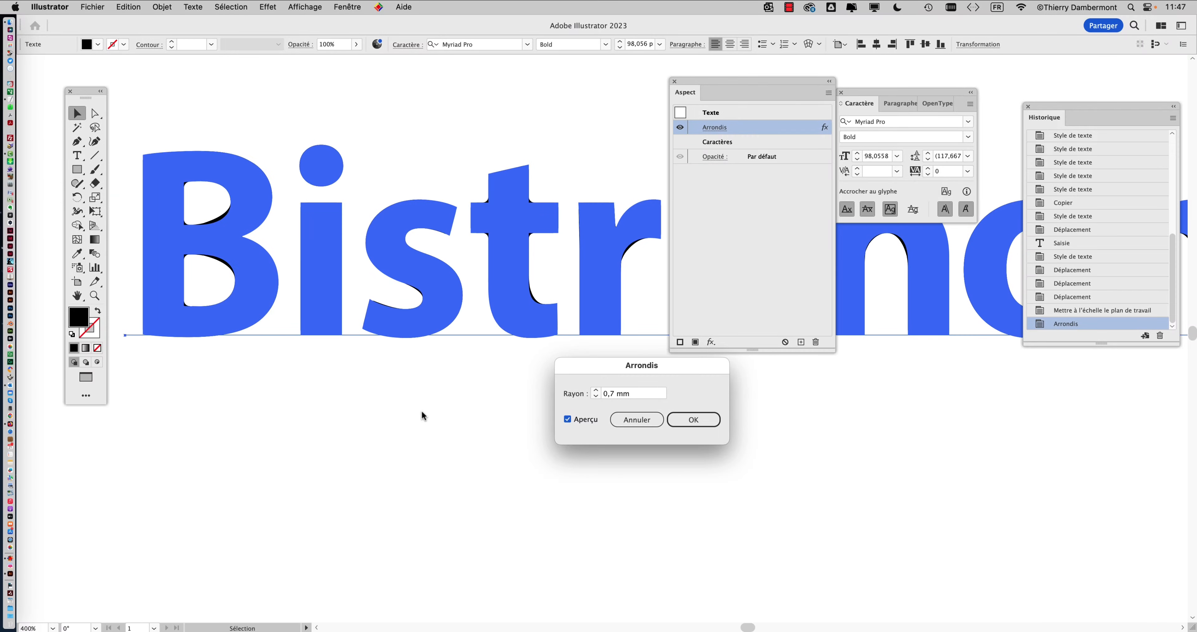
Apply the Arrondis effect with a 0,7 mm radius to the Bistronomics text and hide the selection edges
click(683, 420)
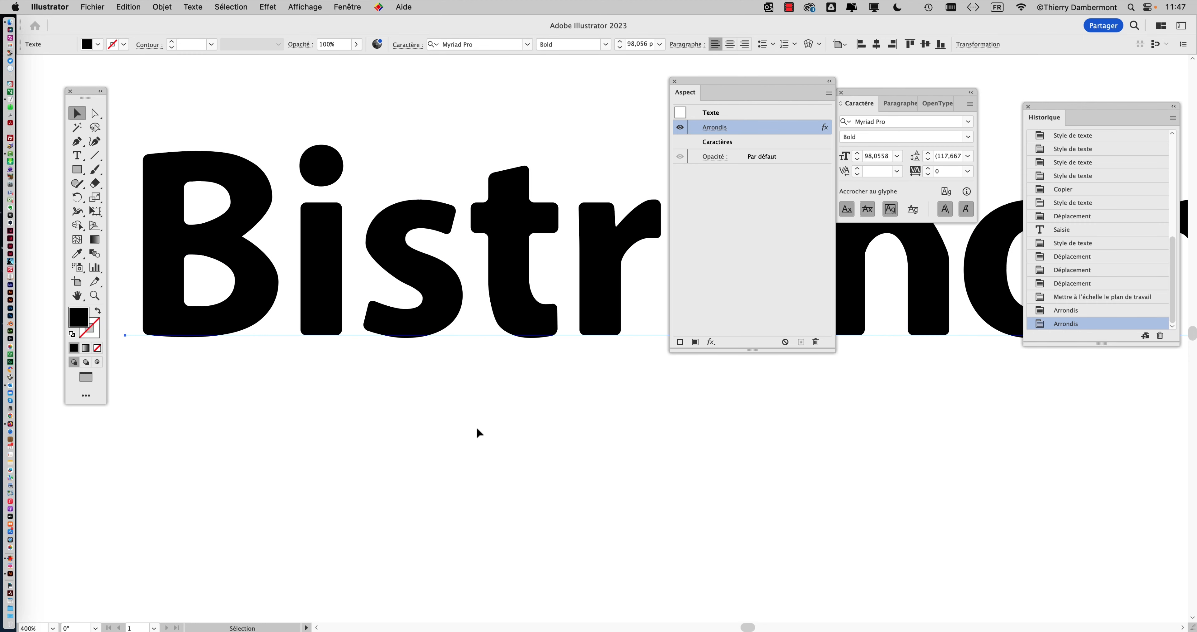
click(303, 6)
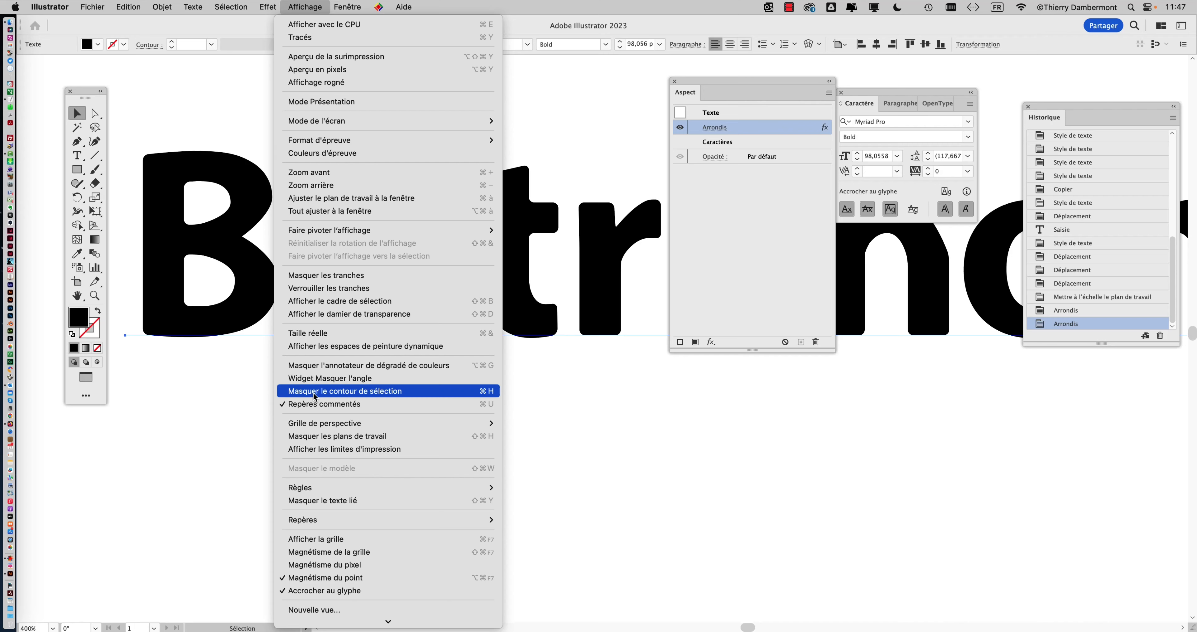
click(313, 394)
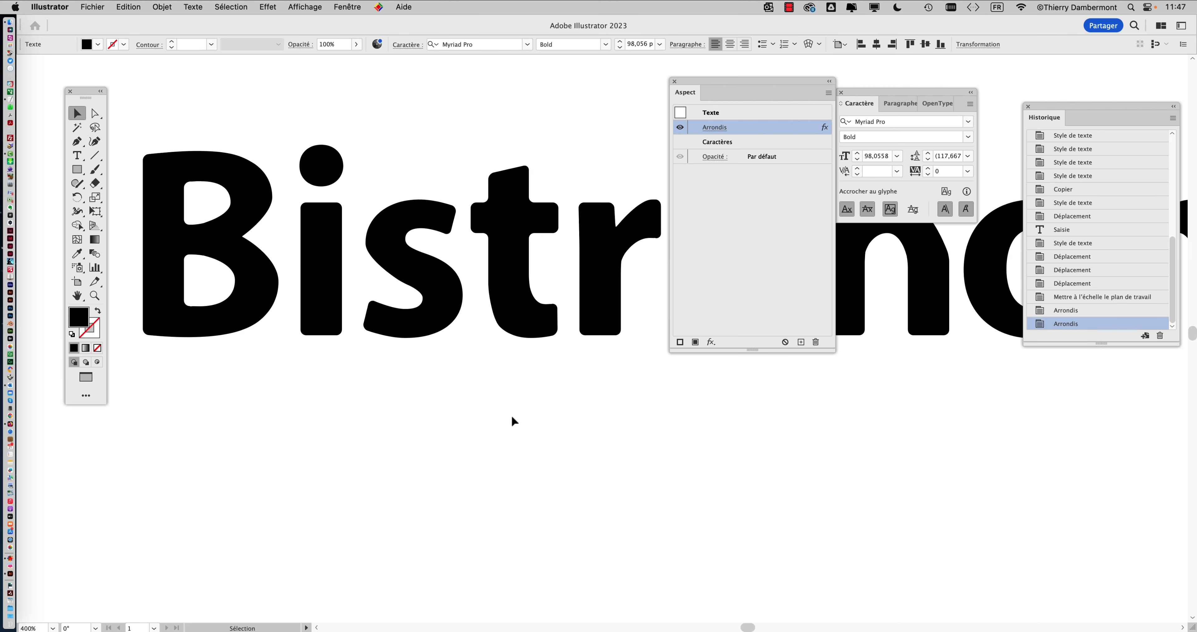
Show the selection edges again, reselect the Bistronomics text, and reconfirm its Arrondis effect at a 0,7 mm radius
click(324, 7)
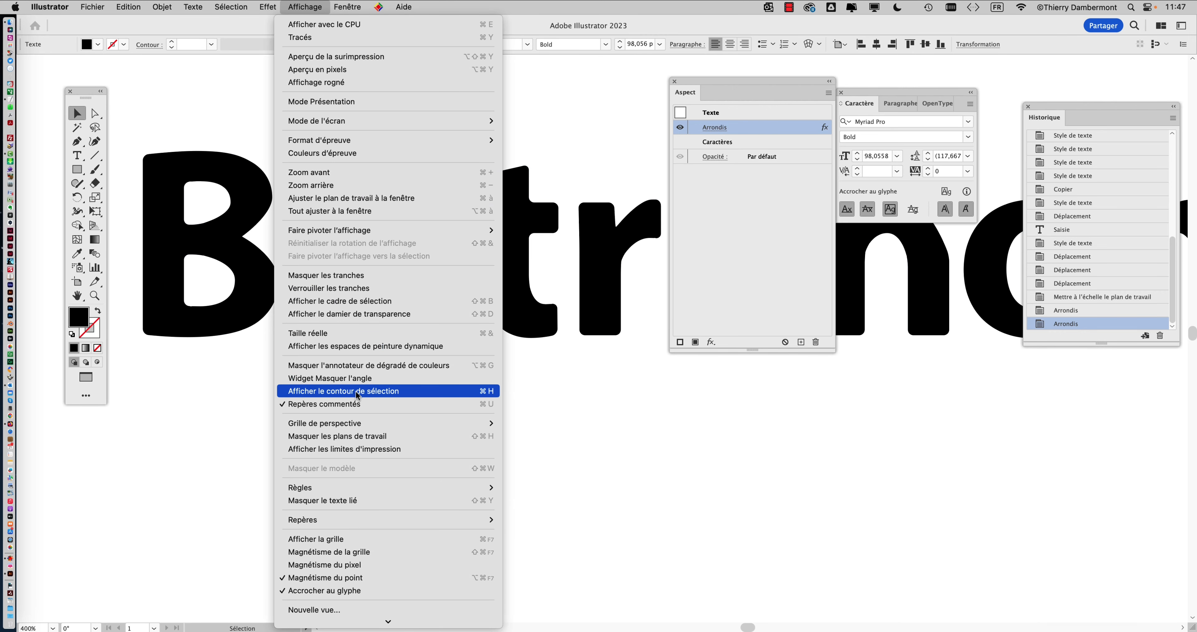
click(344, 391)
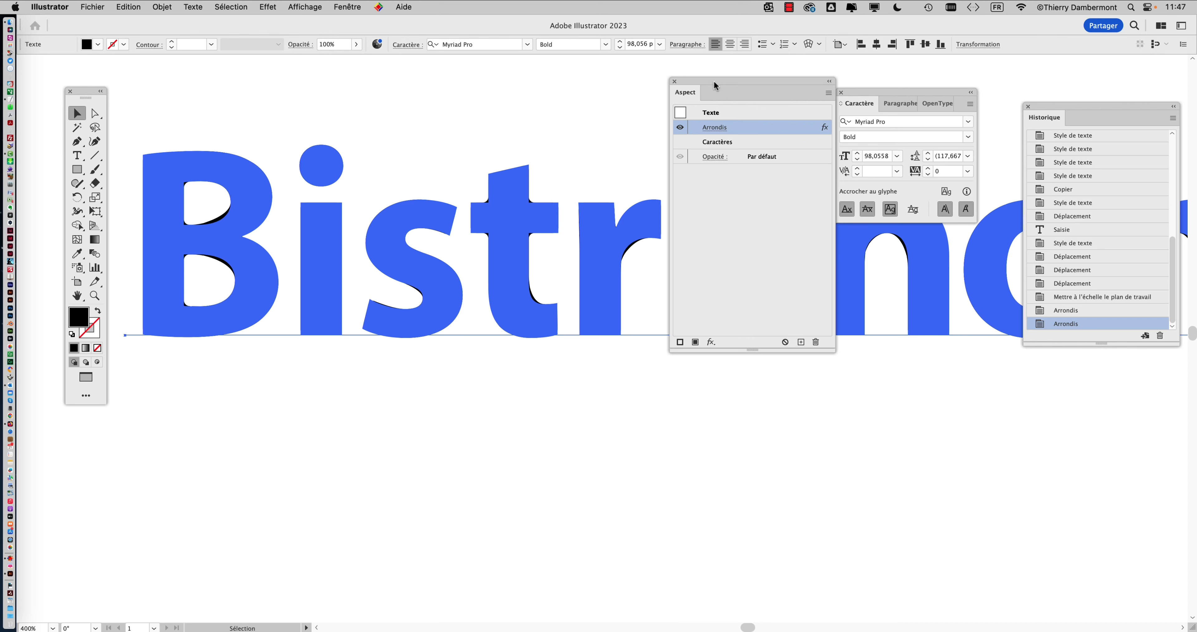
mouse_move(714, 80)
mouse_down()
mouse_move(824, 70)
mouse_move(709, 74)
mouse_up()
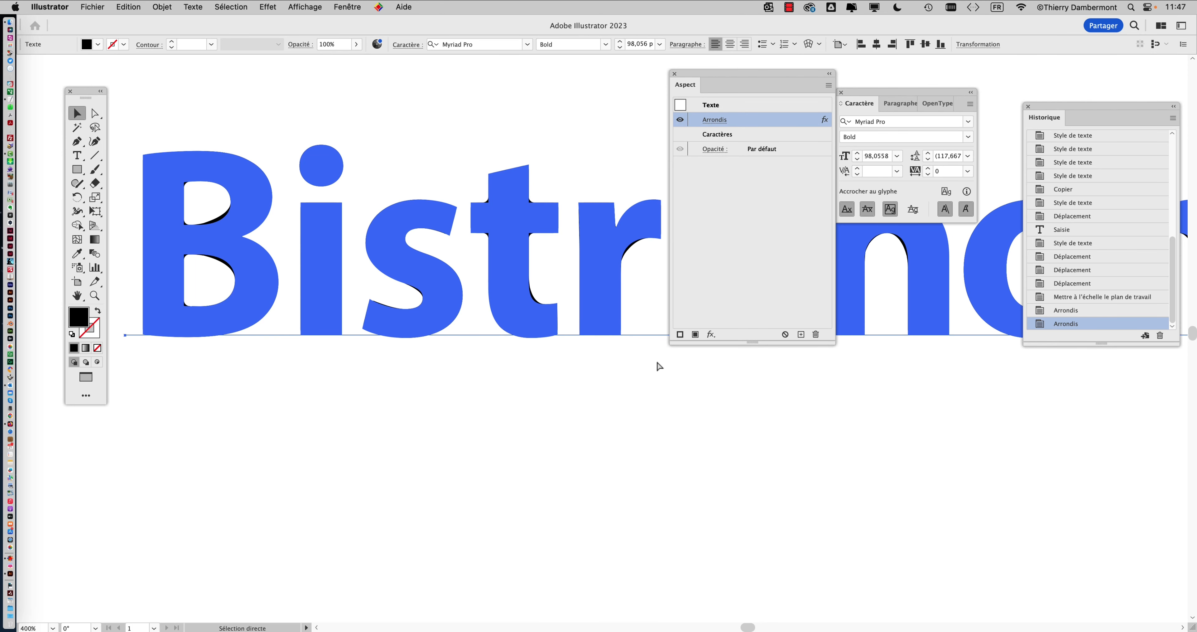
click(611, 351)
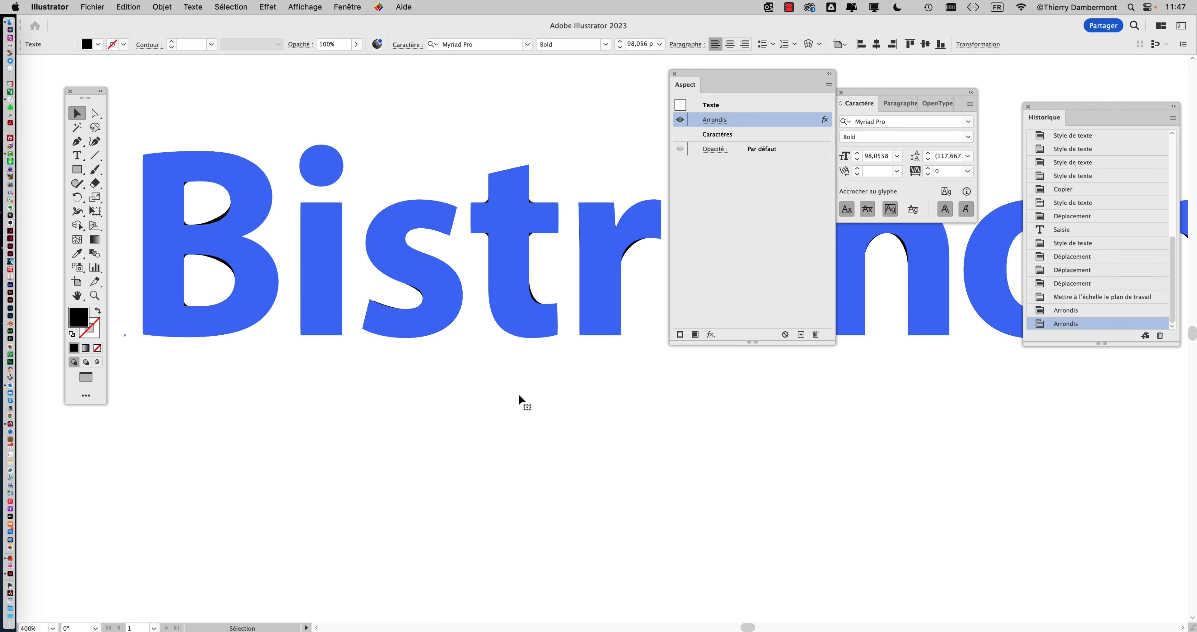
click(514, 267)
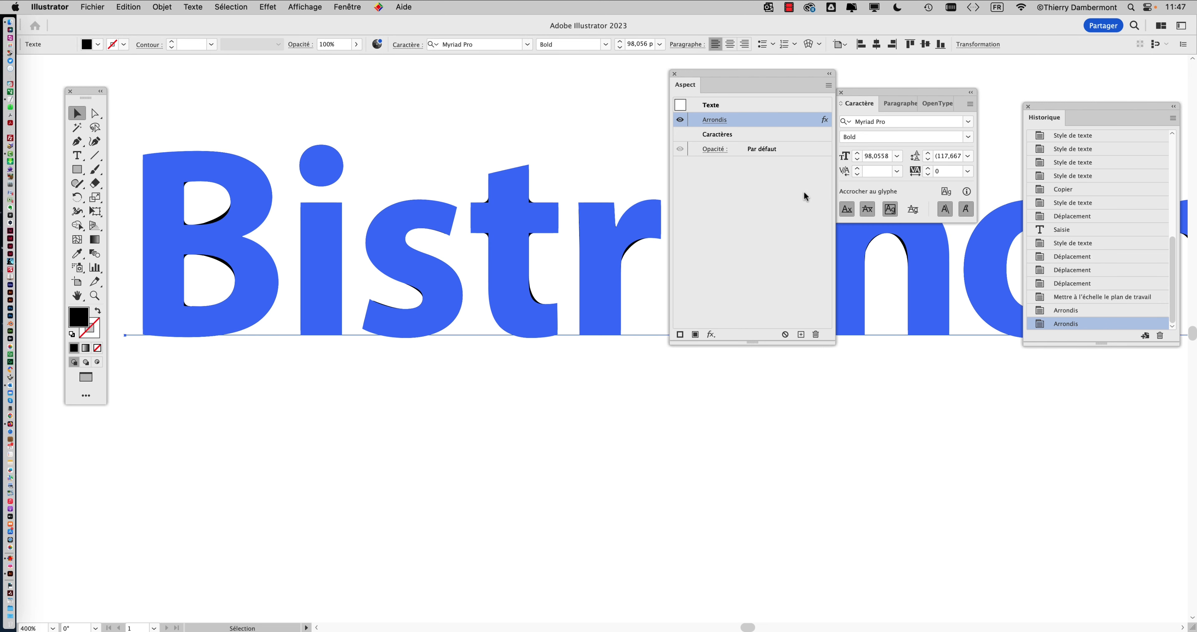
click(715, 120)
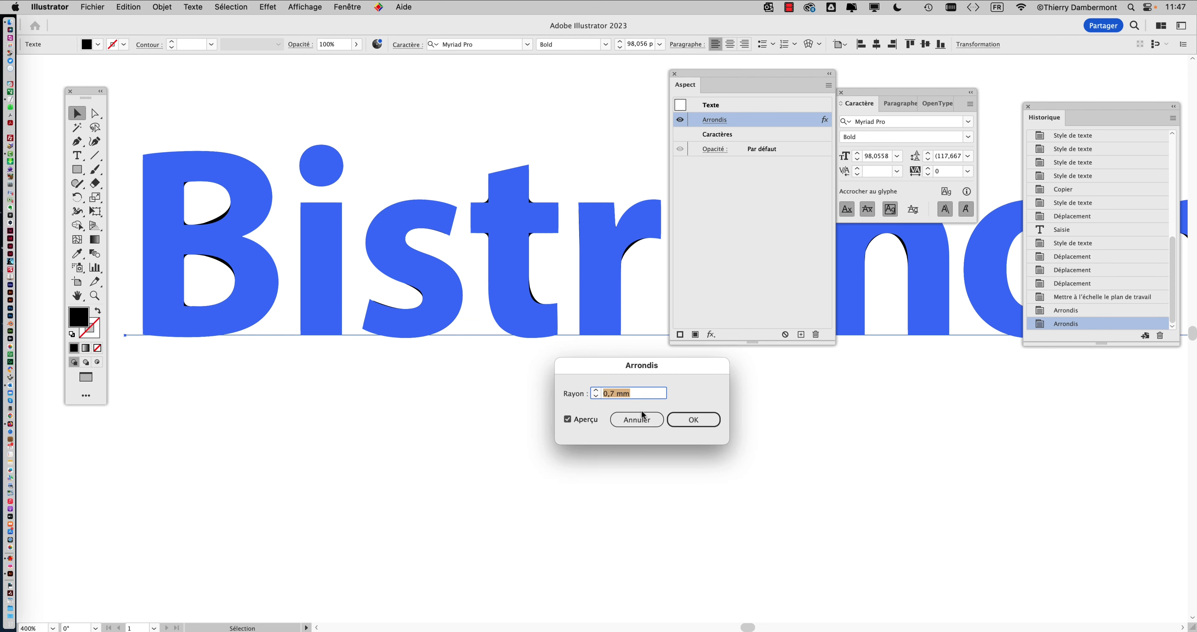
click(695, 419)
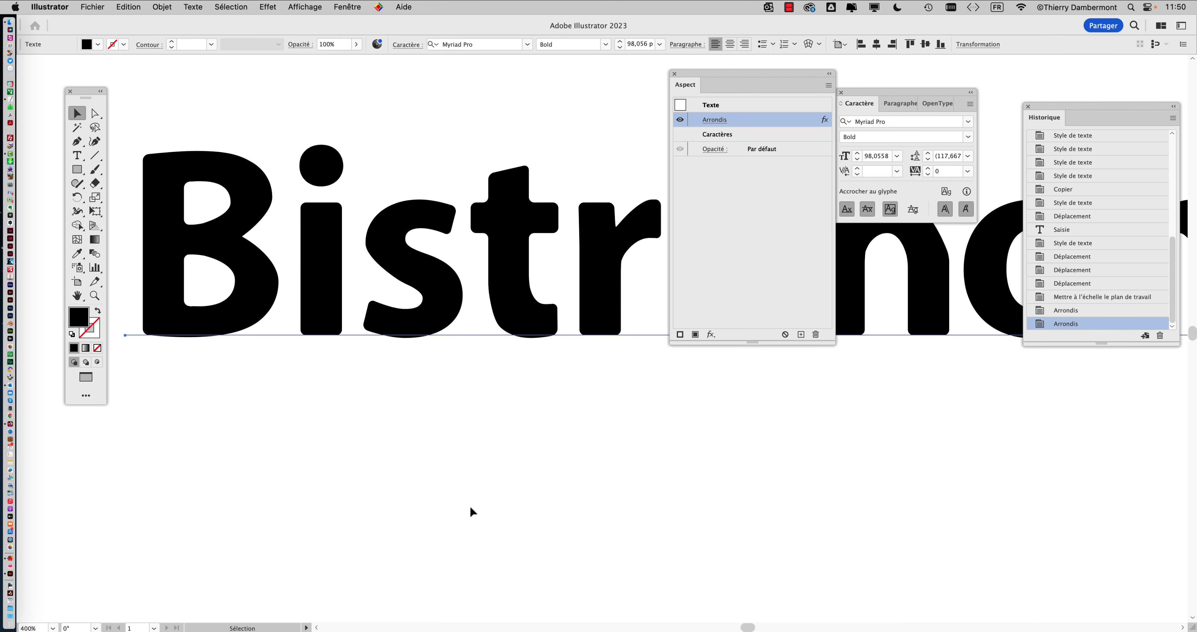
Move the Aspect panel clear of the text for inspection, and turn off the visibility of the text's Arrondis effect
scroll(477, 502, down, 1)
drag(468, 488, 409, 447)
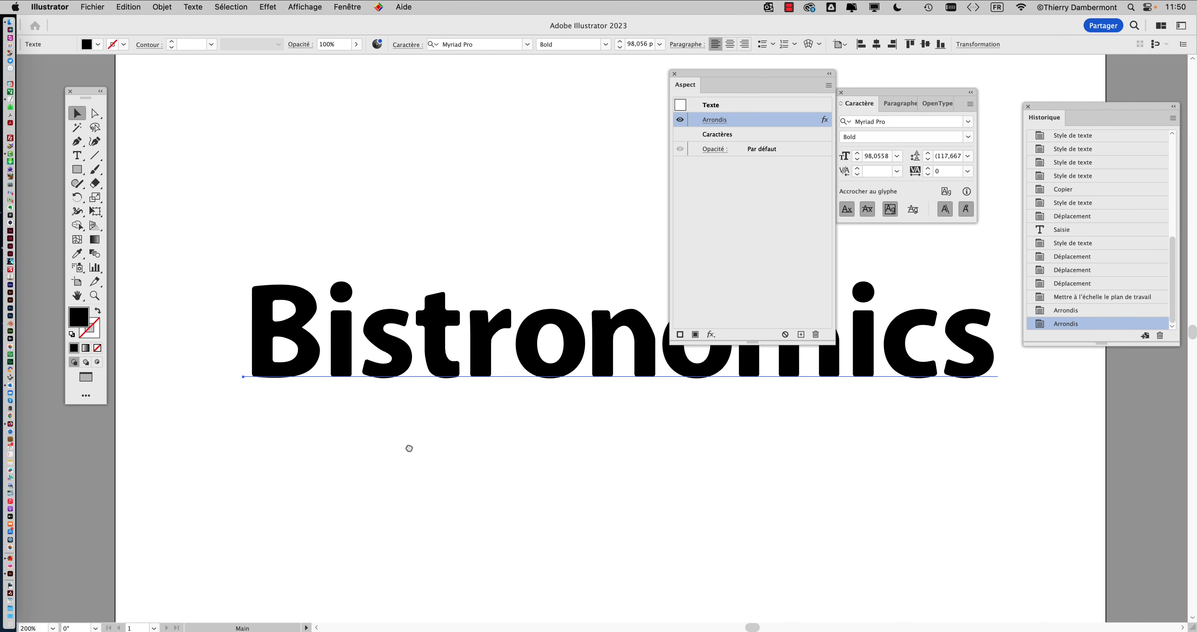
scroll(411, 447, down, 1)
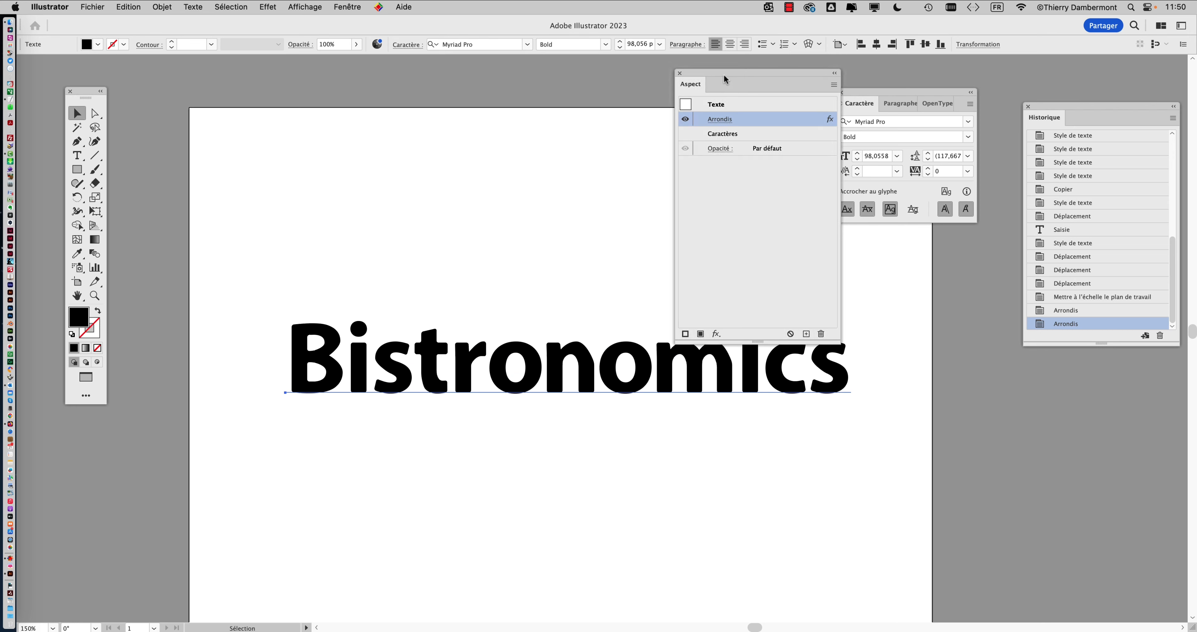
drag(718, 97, 957, 332)
scroll(744, 379, up, 2)
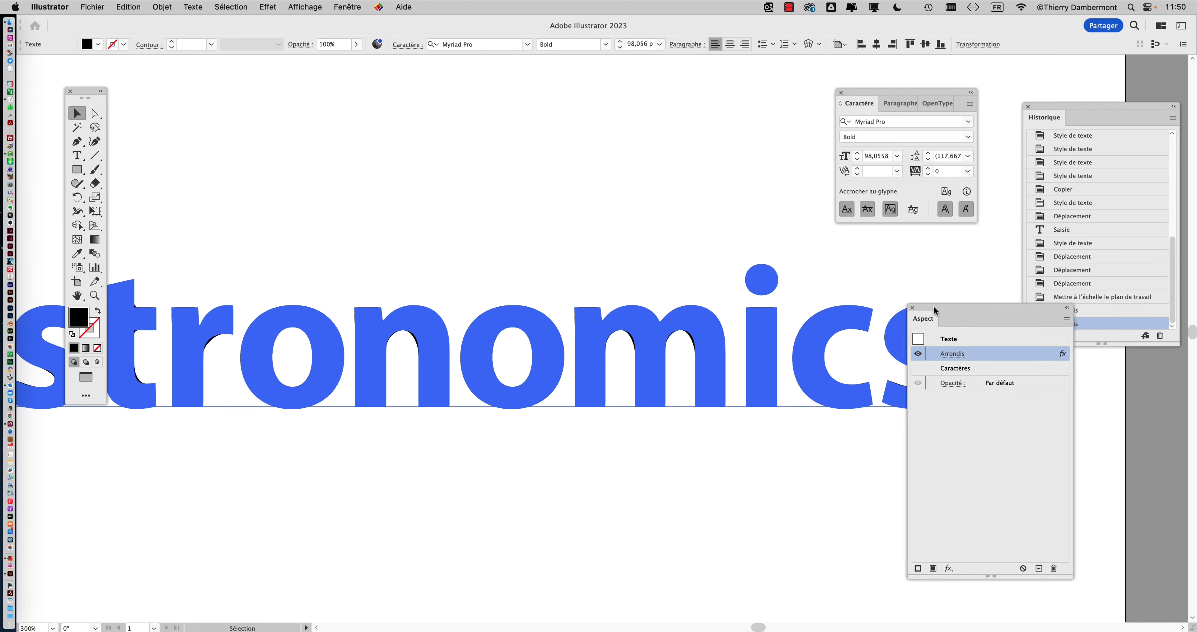
drag(933, 305, 683, 117)
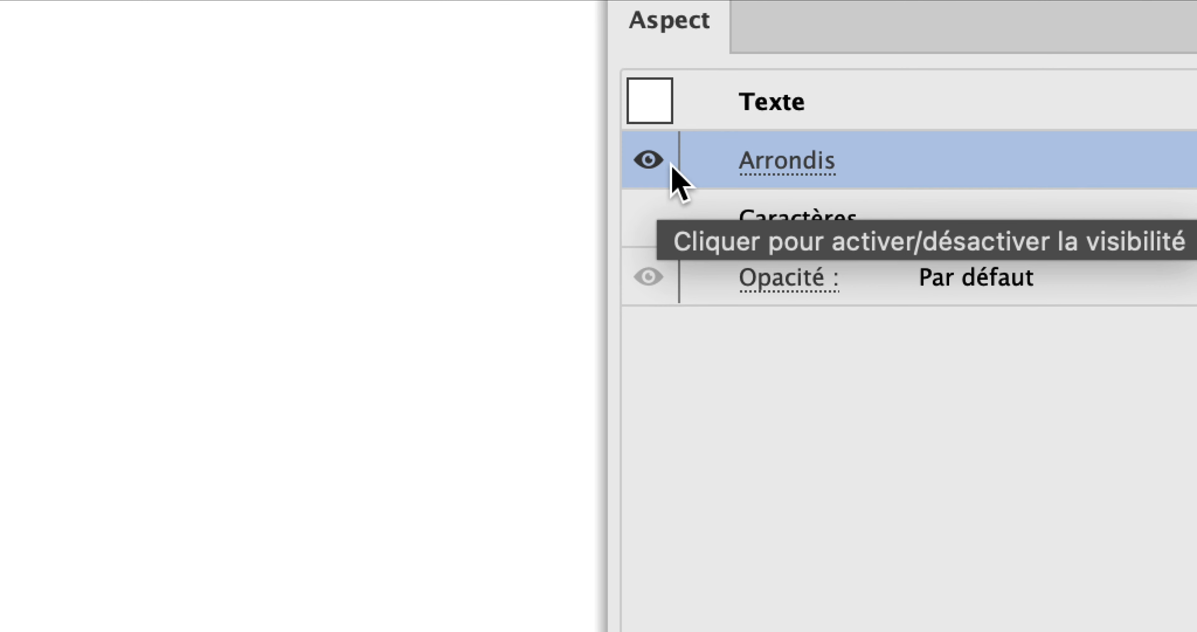
click(652, 159)
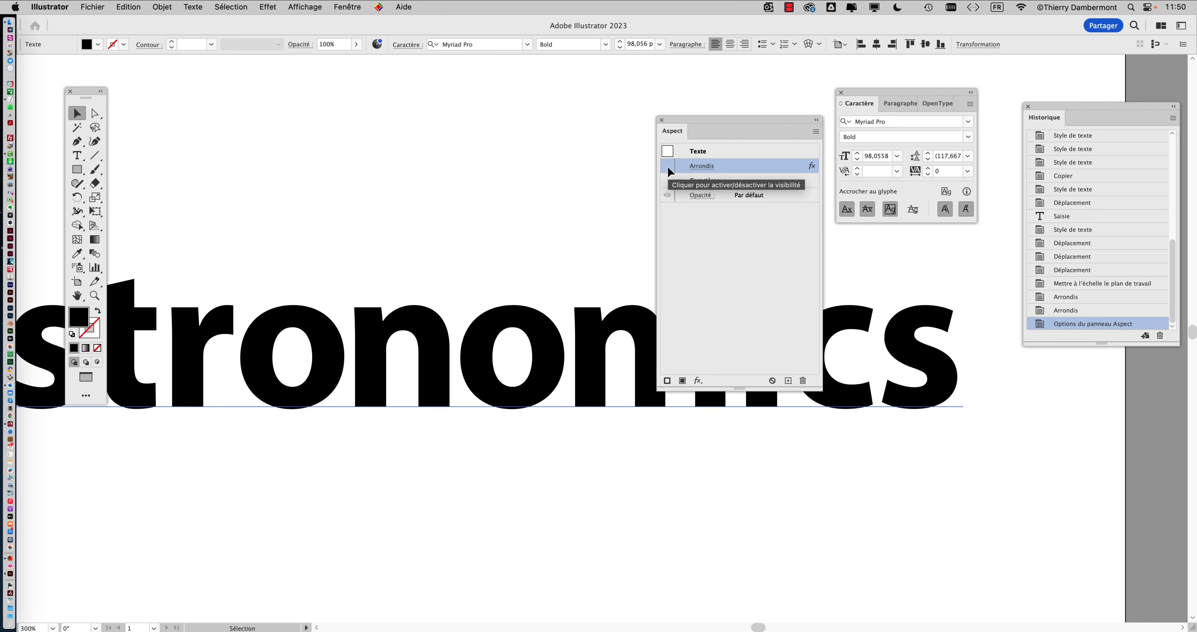
Dock the Aspect panel beneath the Historique panel so the whole Bistronomics text is uncovered
drag(702, 119, 1065, 351)
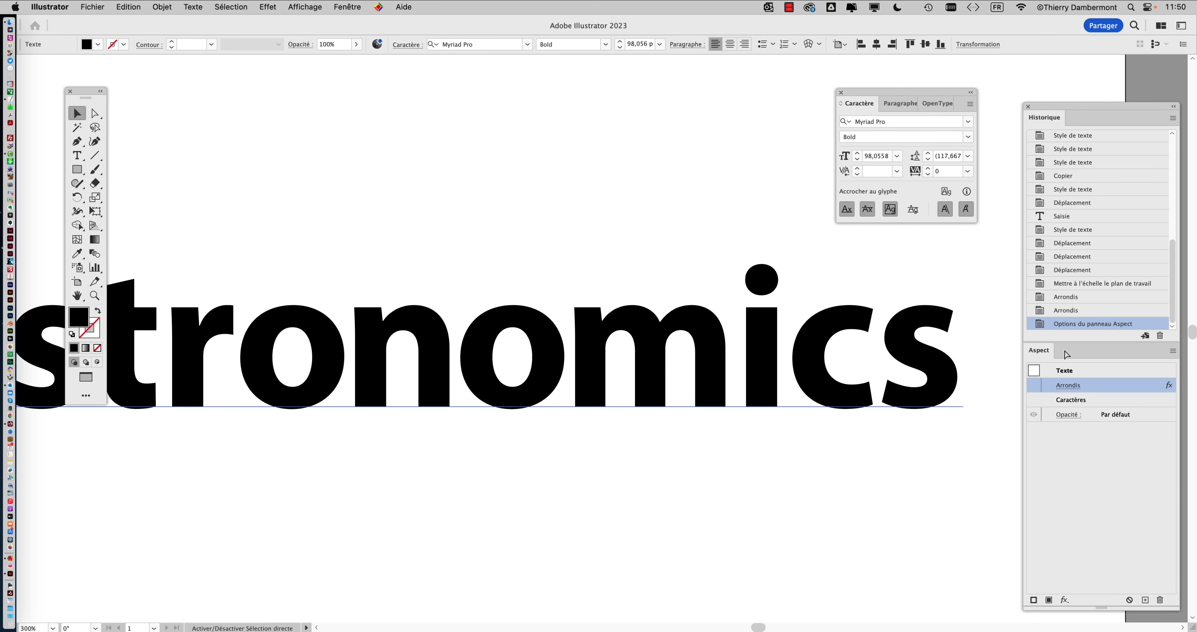
key(super+minus)
key(super+minus)
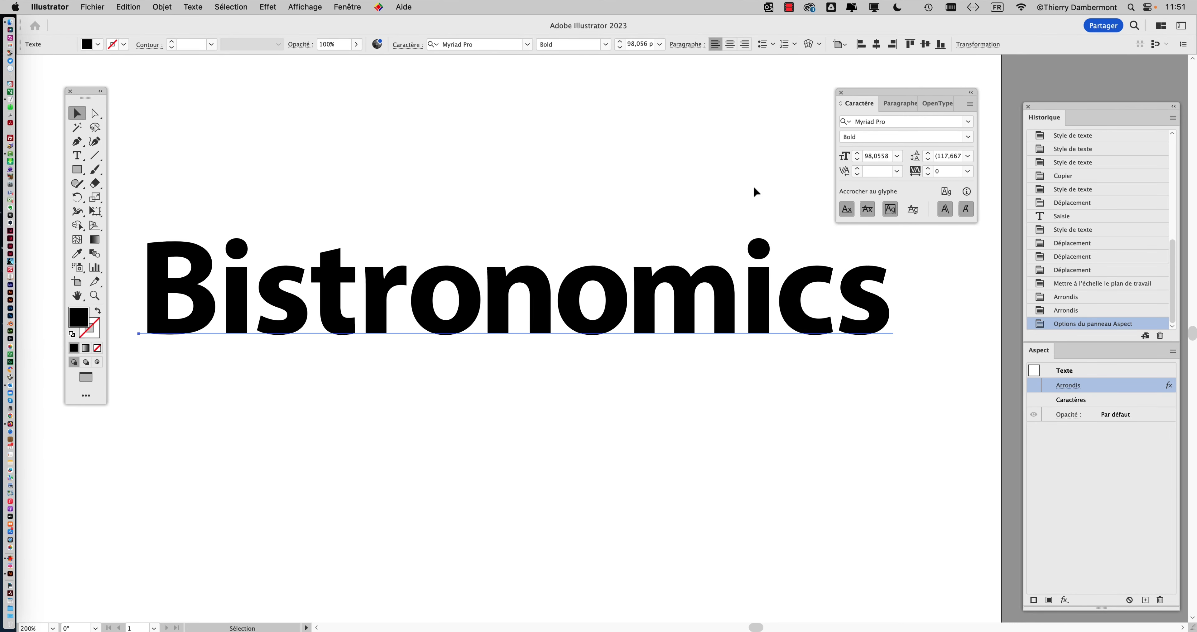
click(607, 287)
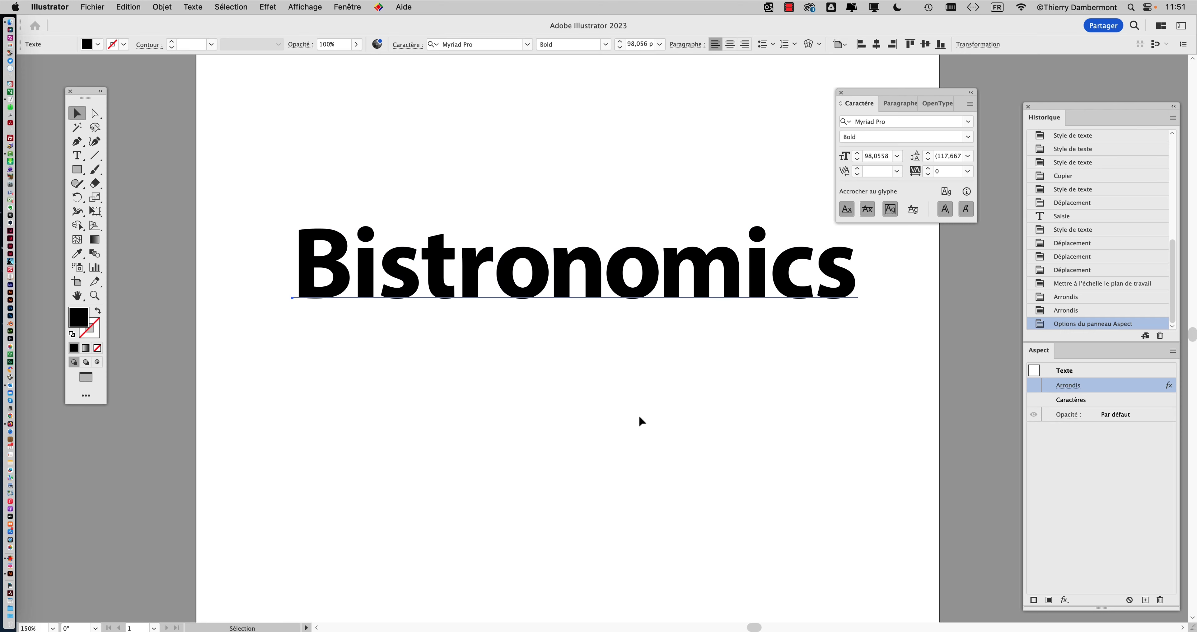
key(super+minus)
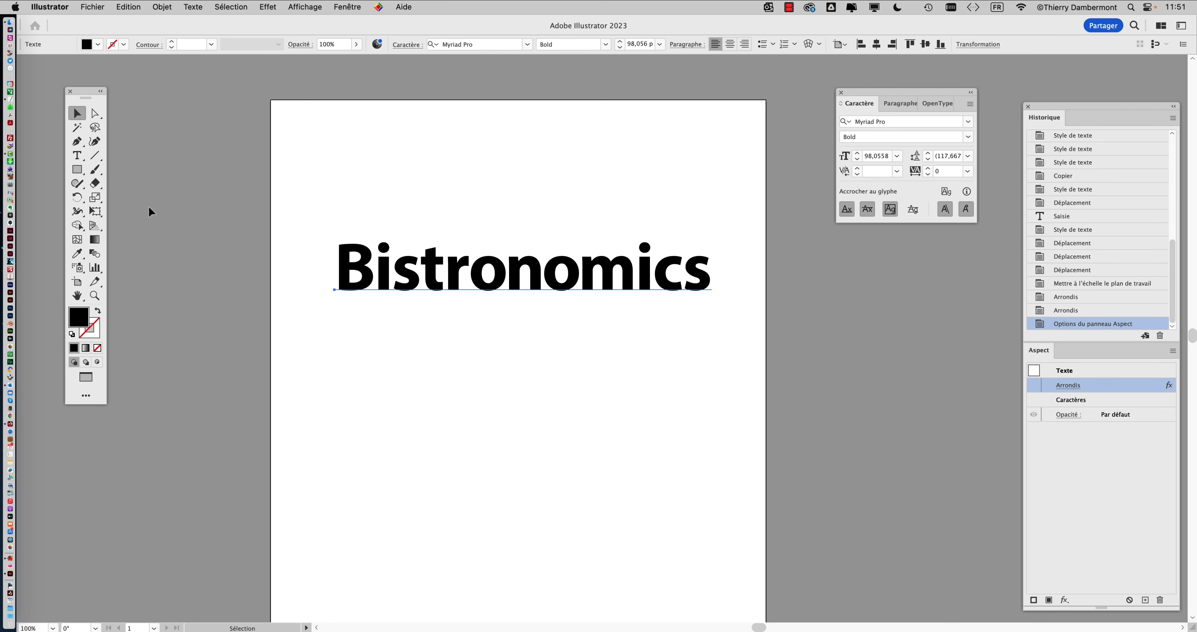
Create a second artboard about 95 × 40 mm and move it onto the first artboard, below the Bistronomics text
click(77, 281)
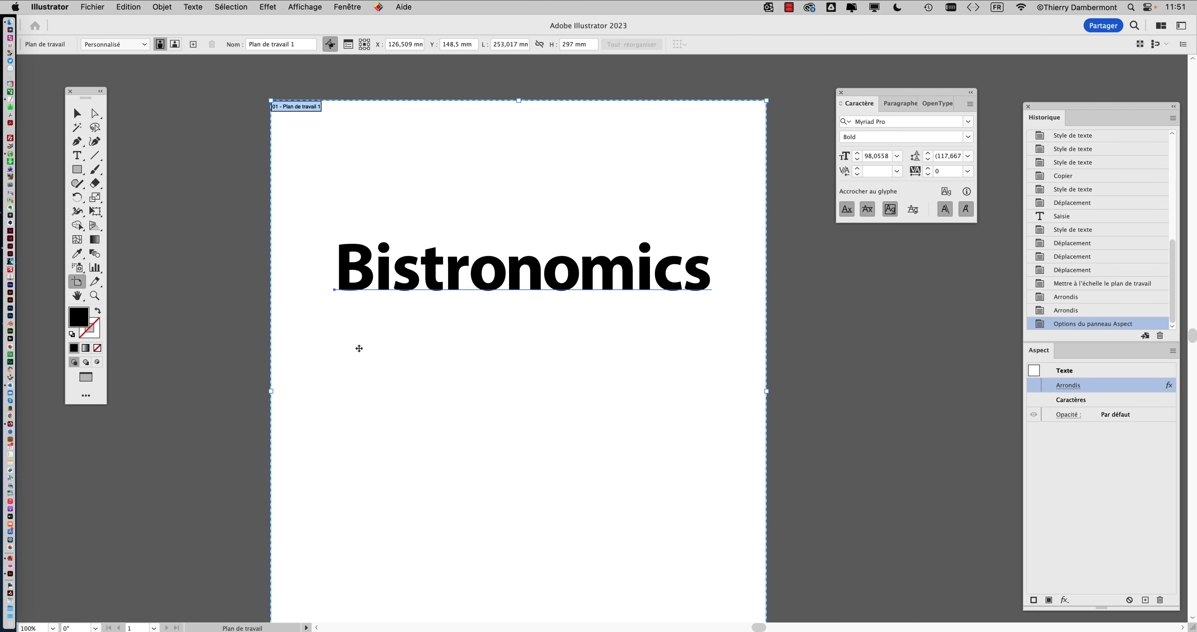
click(258, 326)
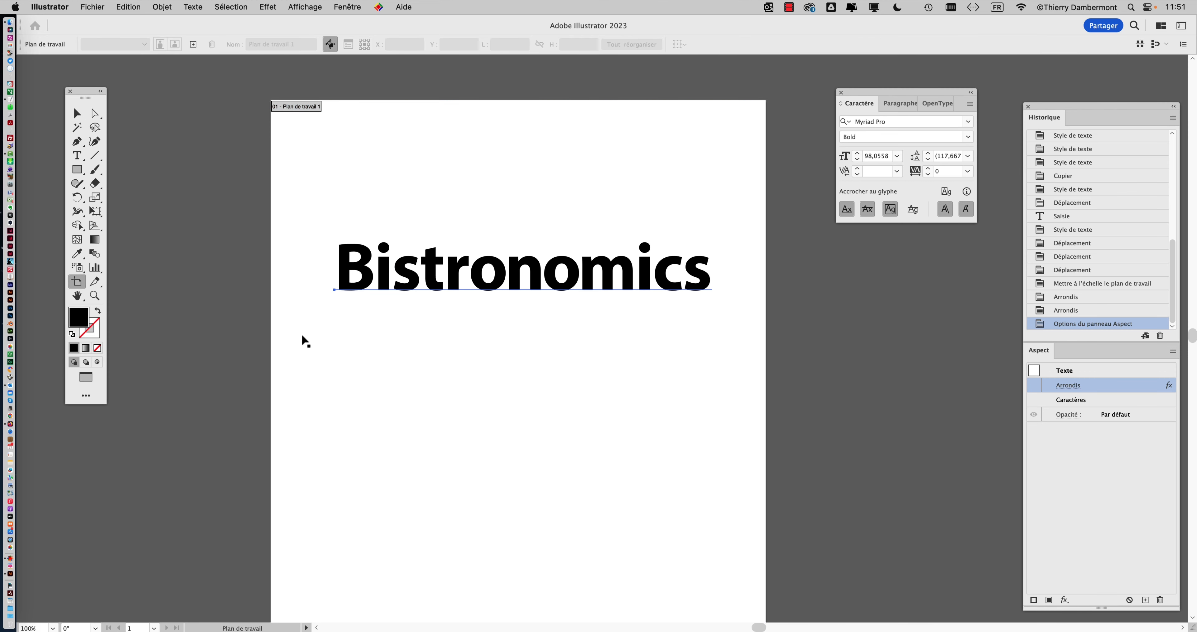
mouse_move(302, 339)
mouse_down()
mouse_move(321, 345)
mouse_move(293, 351)
mouse_up()
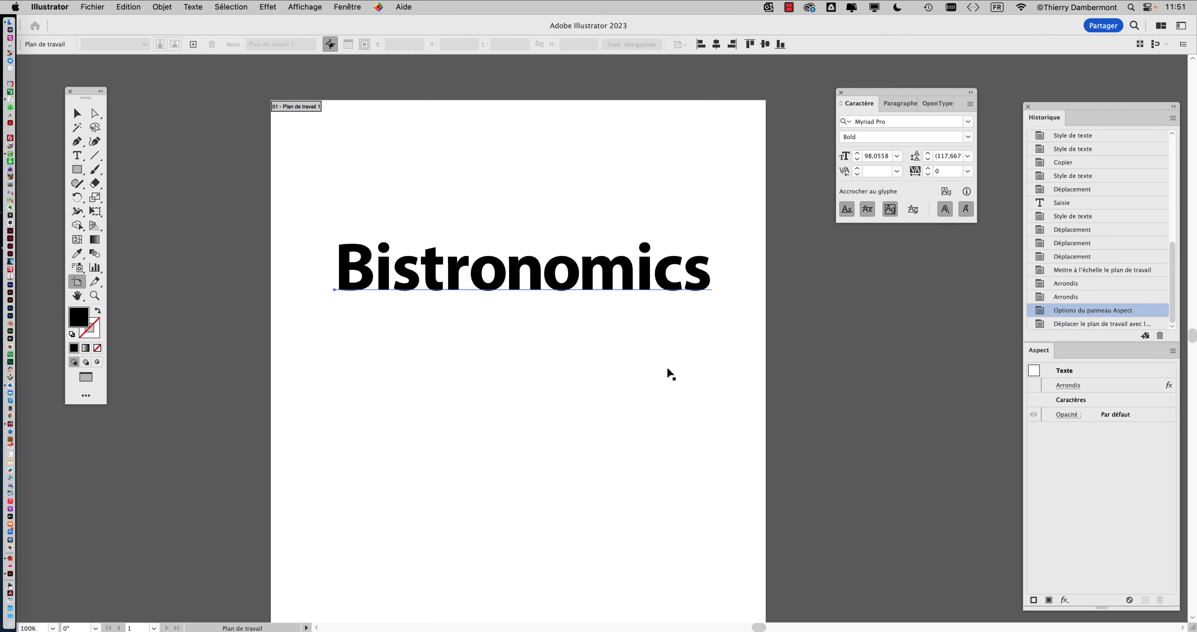
drag(800, 329, 986, 408)
drag(870, 369, 454, 374)
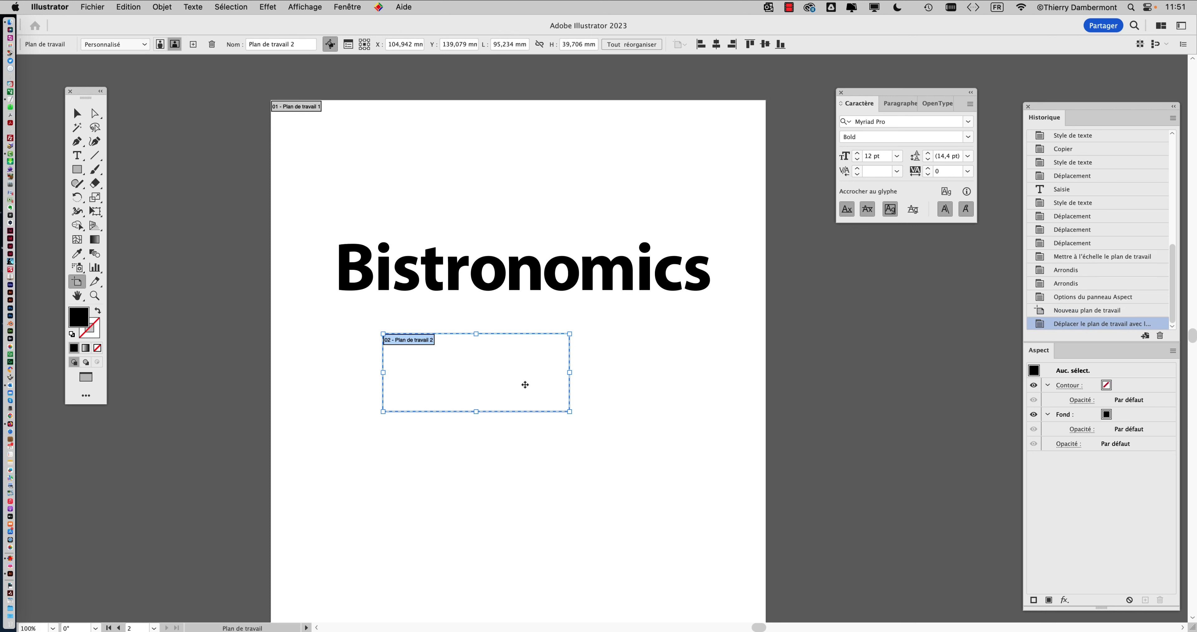
Create a third artboard about 98 × 33 mm, place it below the second one, and leave artboard editing
drag(810, 339, 1004, 406)
drag(882, 369, 507, 481)
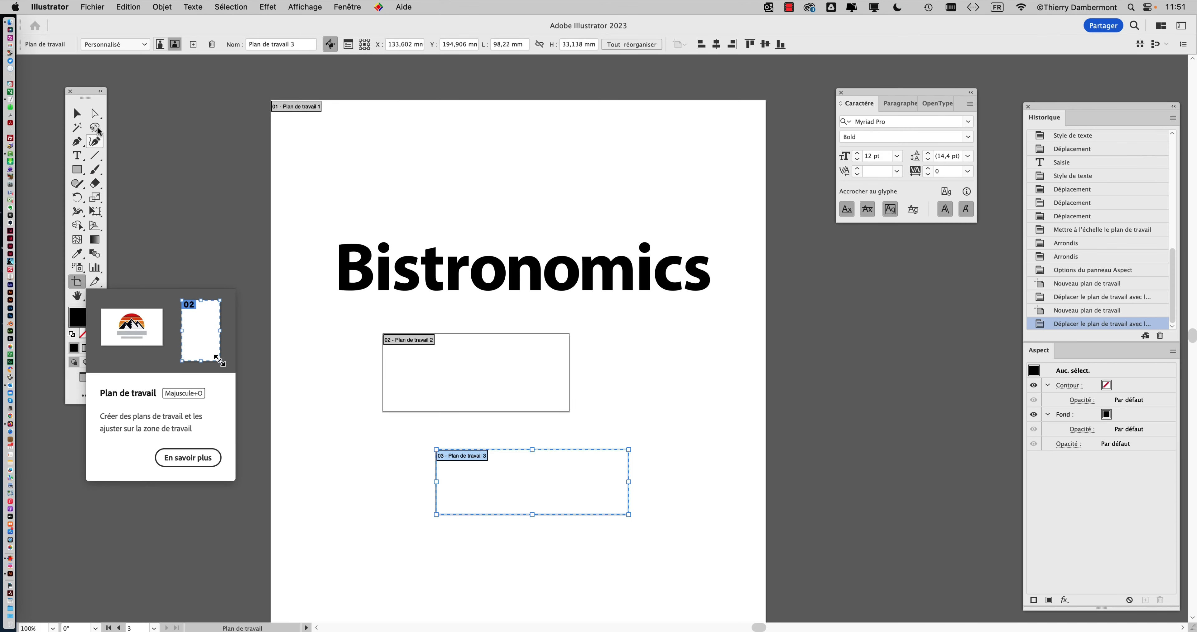
click(82, 114)
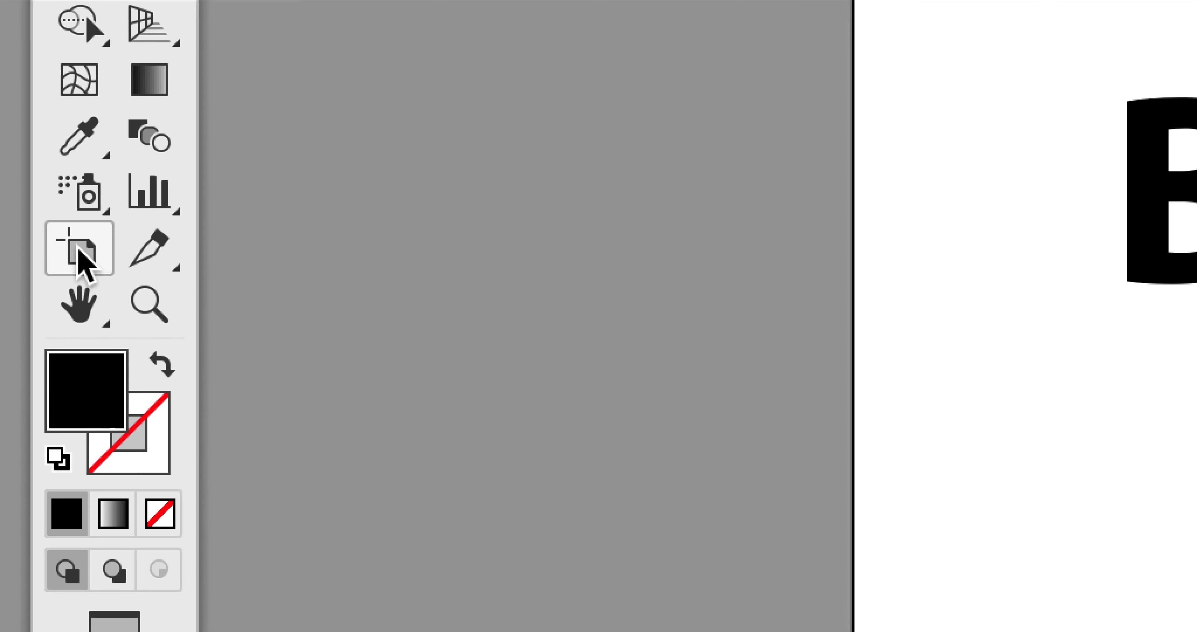
Delete the second and third artboards below the Bistronomics text, and leave artboard editing
click(83, 589)
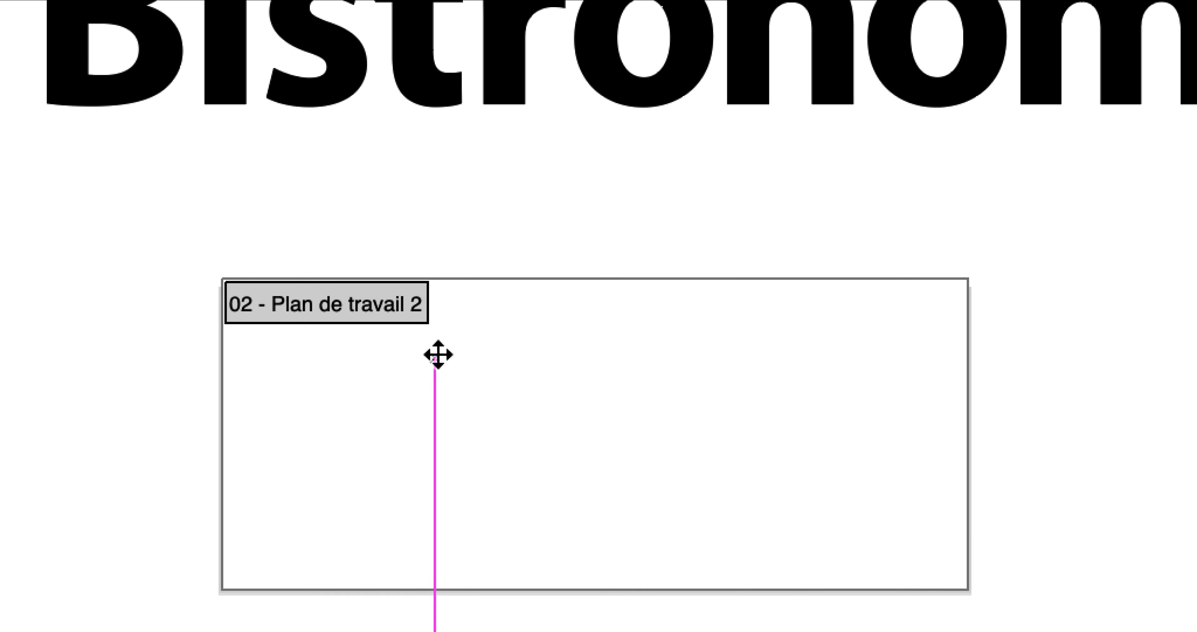
click(438, 355)
key(Delete)
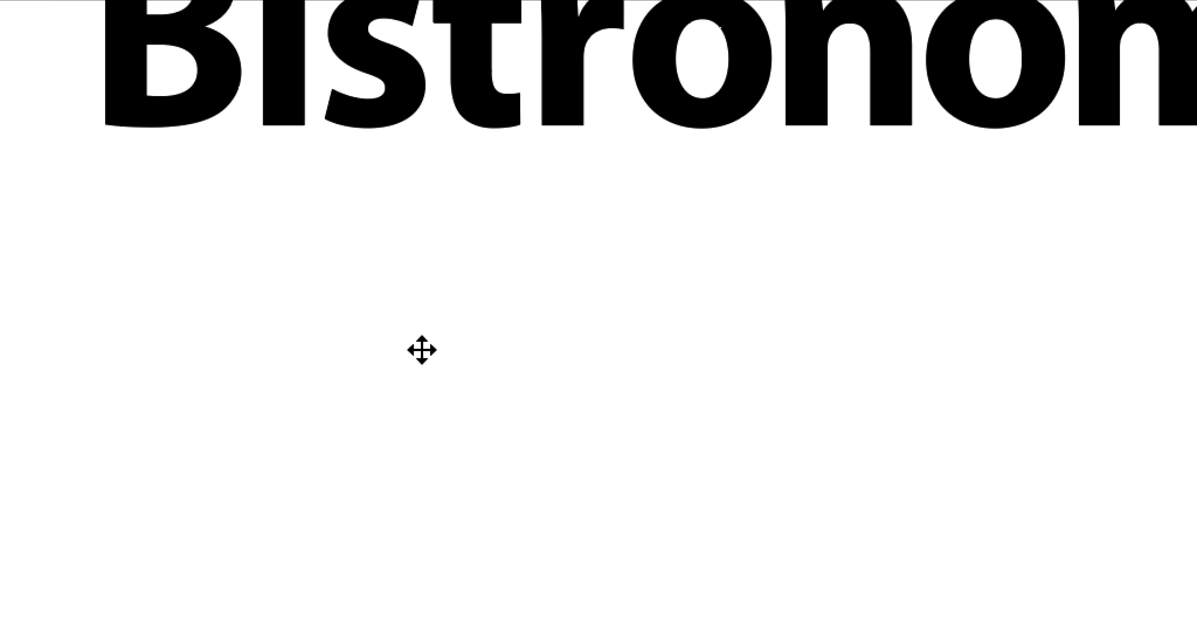
click(450, 438)
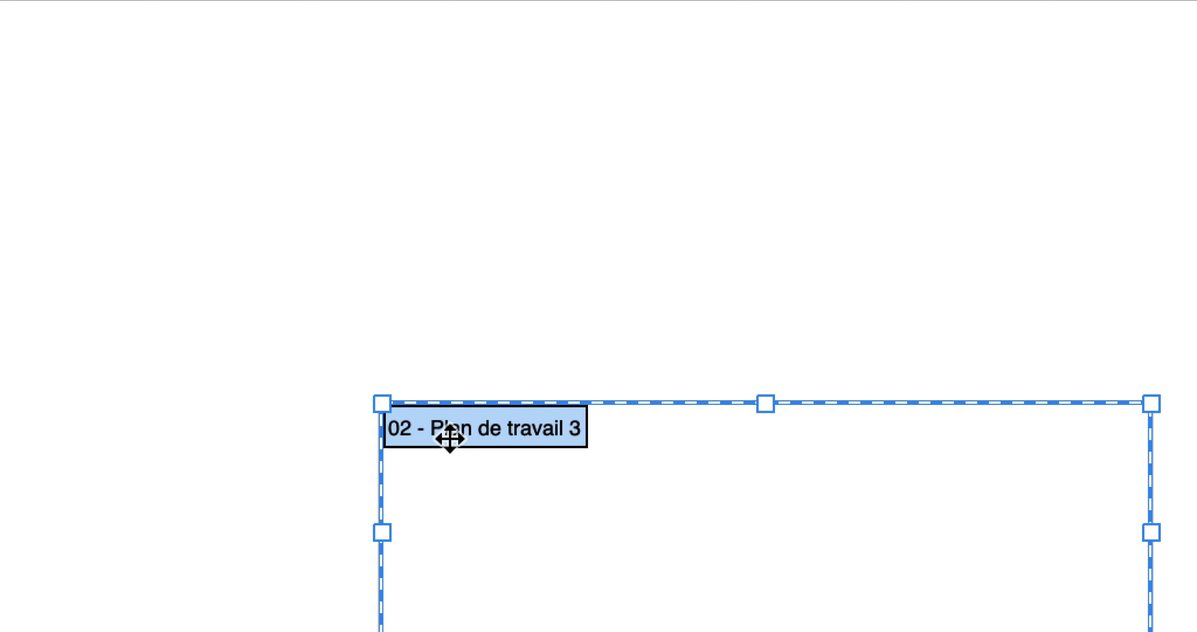
key(Delete)
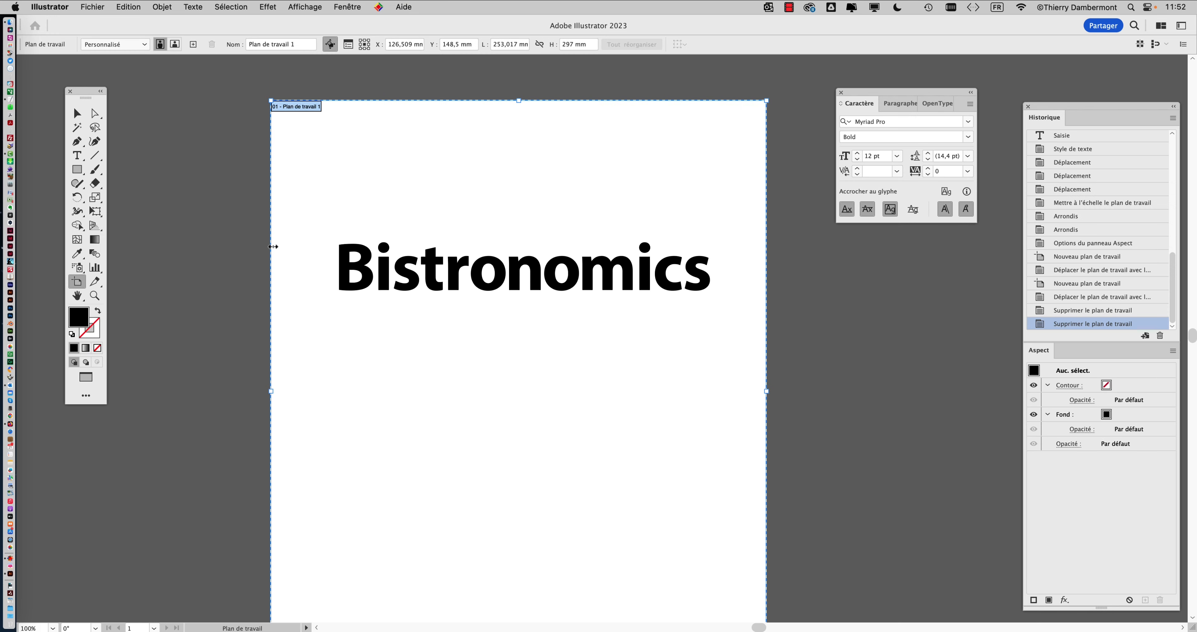
click(240, 213)
click(77, 114)
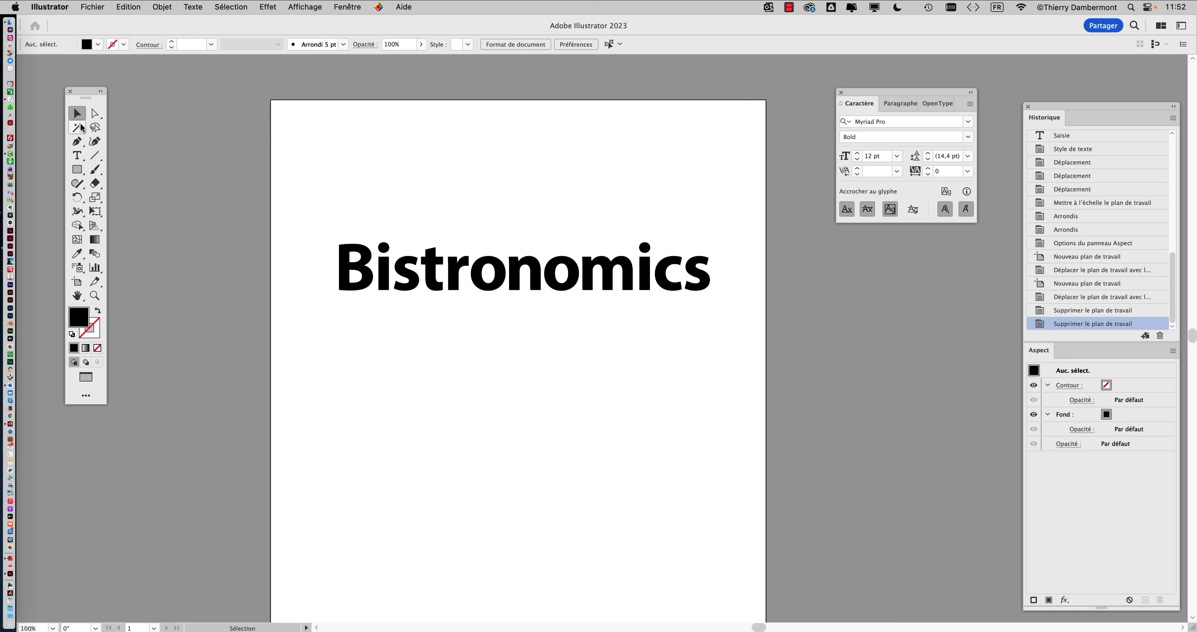
Save the document as a new Adobe Illustrator file named "kerning - 04.ai", accepting the save options
scroll(531, 377, down, 1)
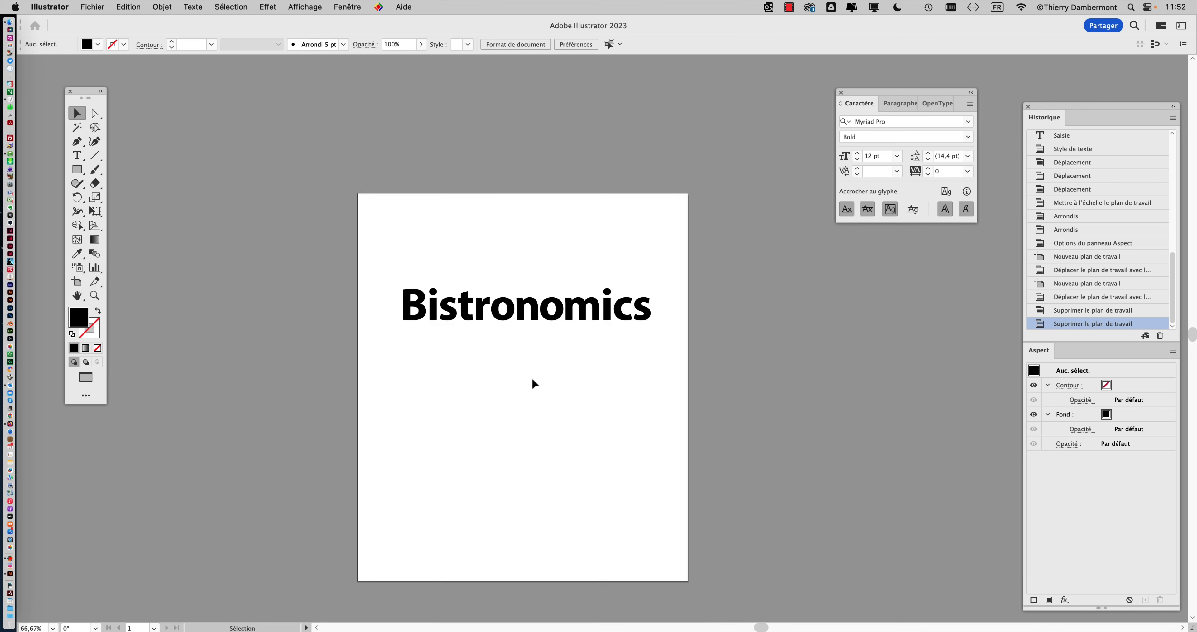
drag(532, 377, 481, 328)
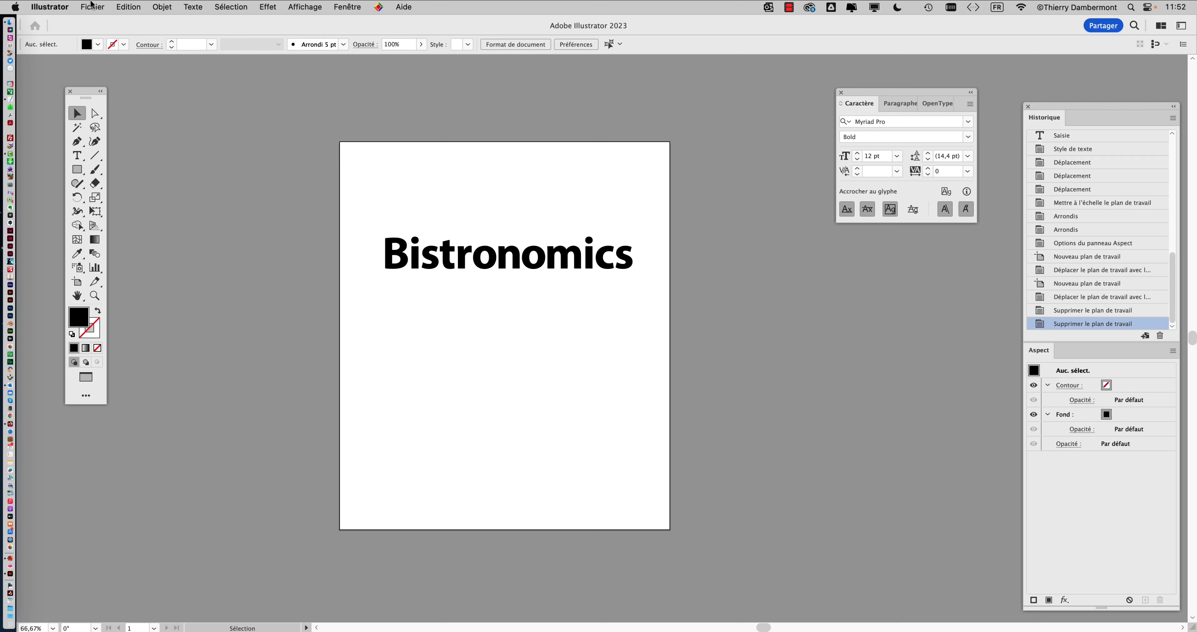
click(92, 6)
click(131, 137)
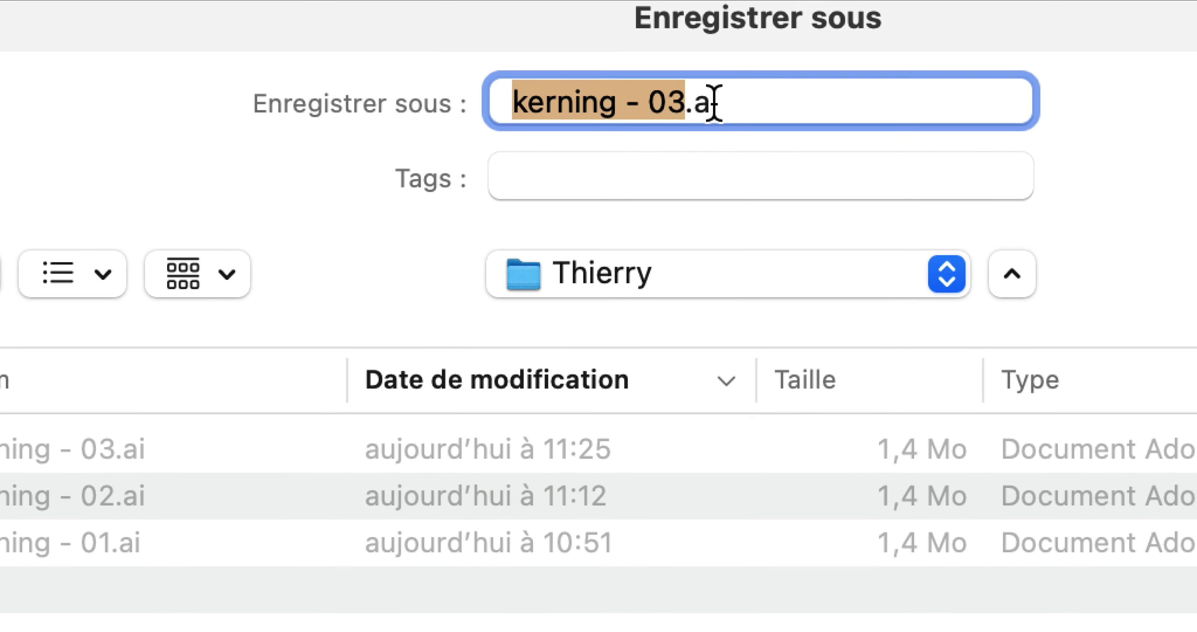
drag(657, 78, 648, 84)
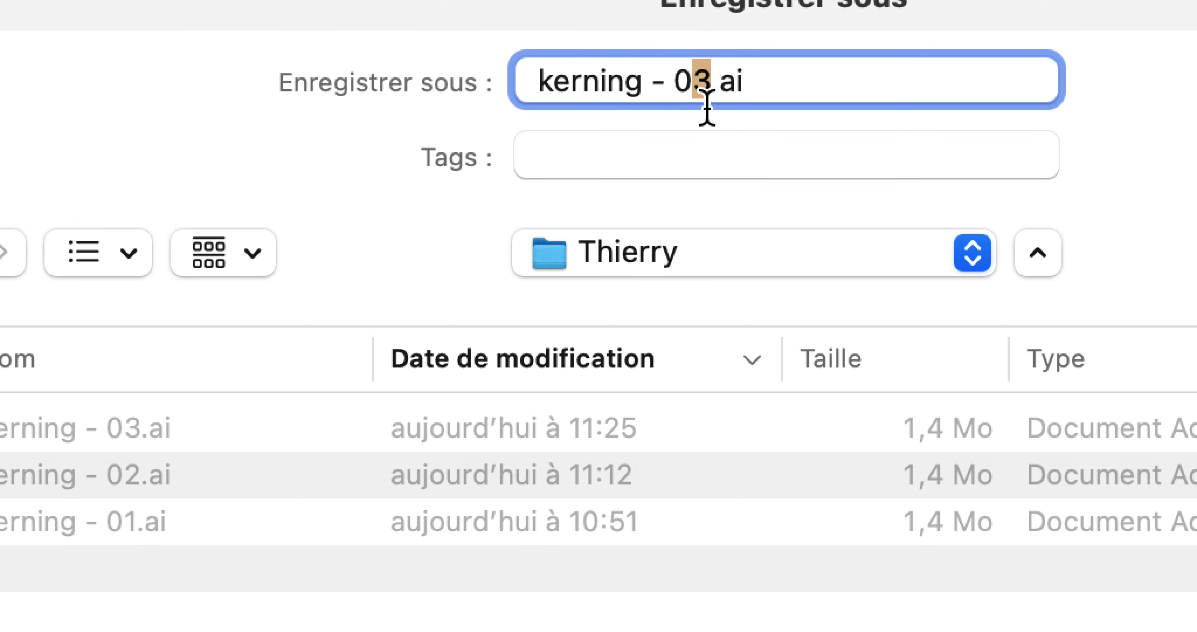
text(4)
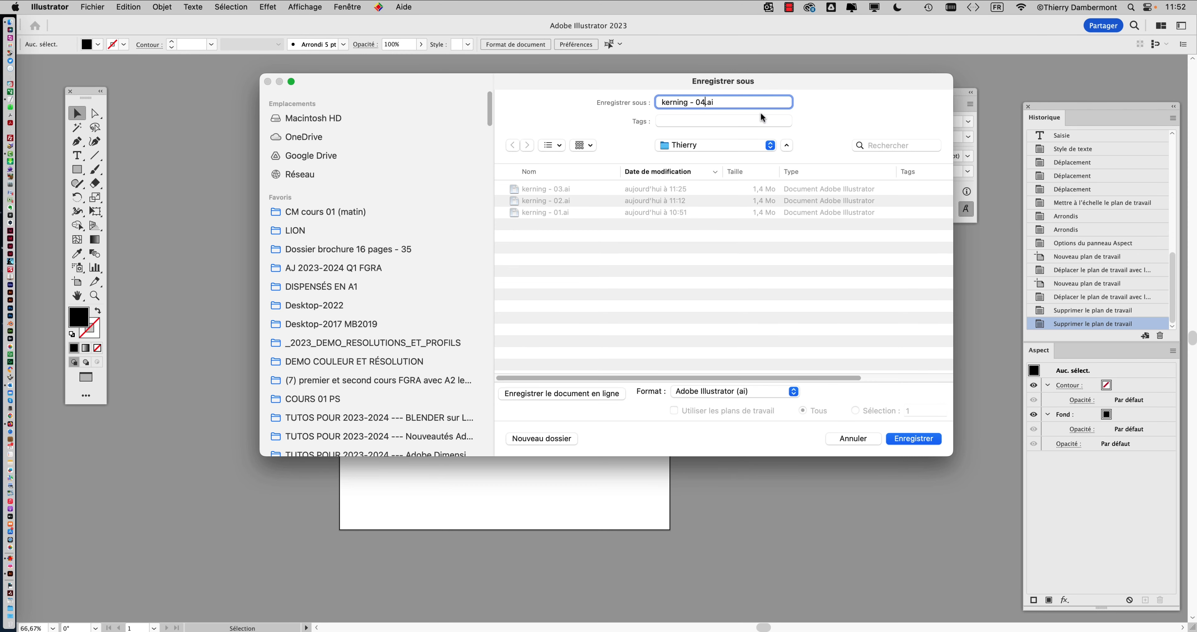
click(918, 436)
click(739, 453)
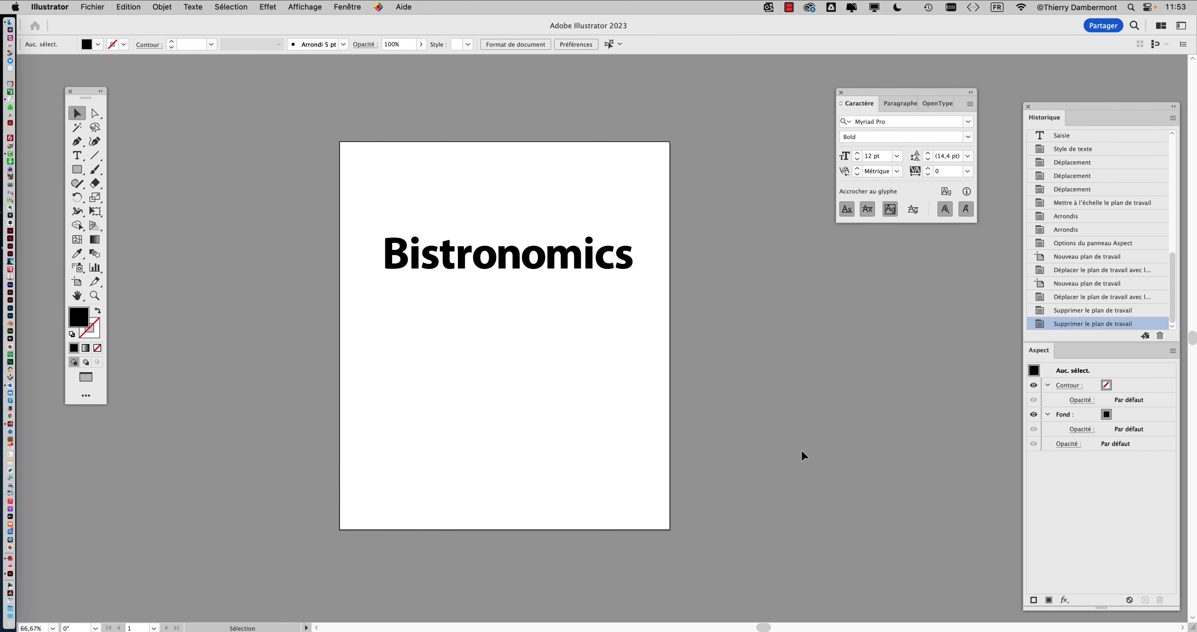
Open the Gestion des fichiers preferences and examine the available intervals for automatically saving online documents
click(50, 7)
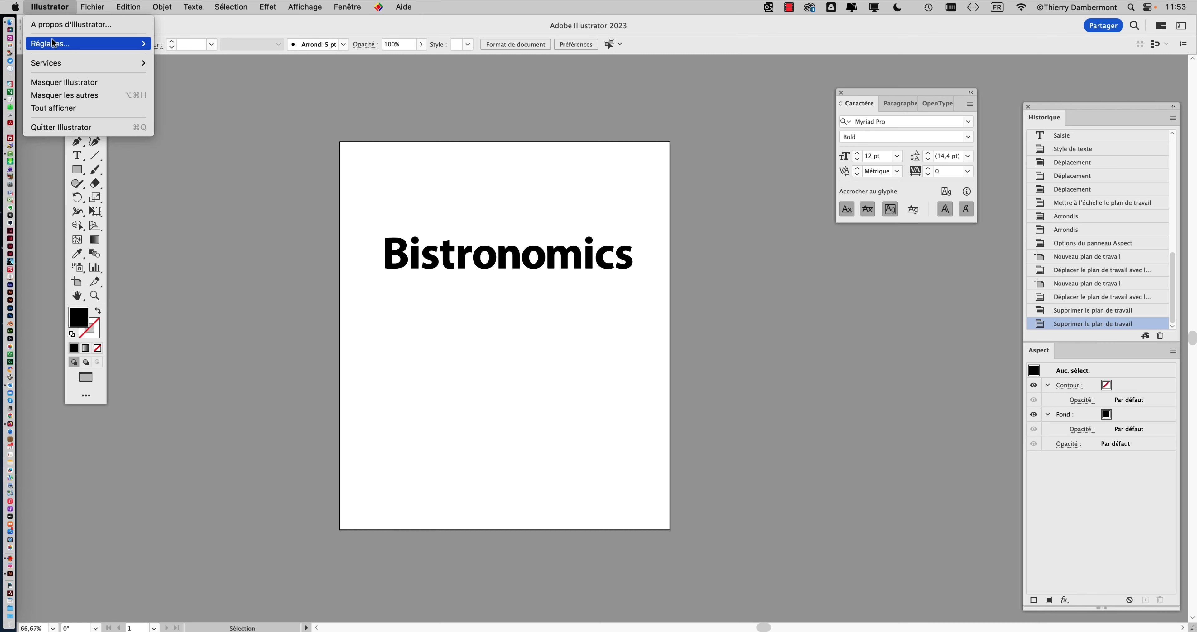
mouse_move(47, 43)
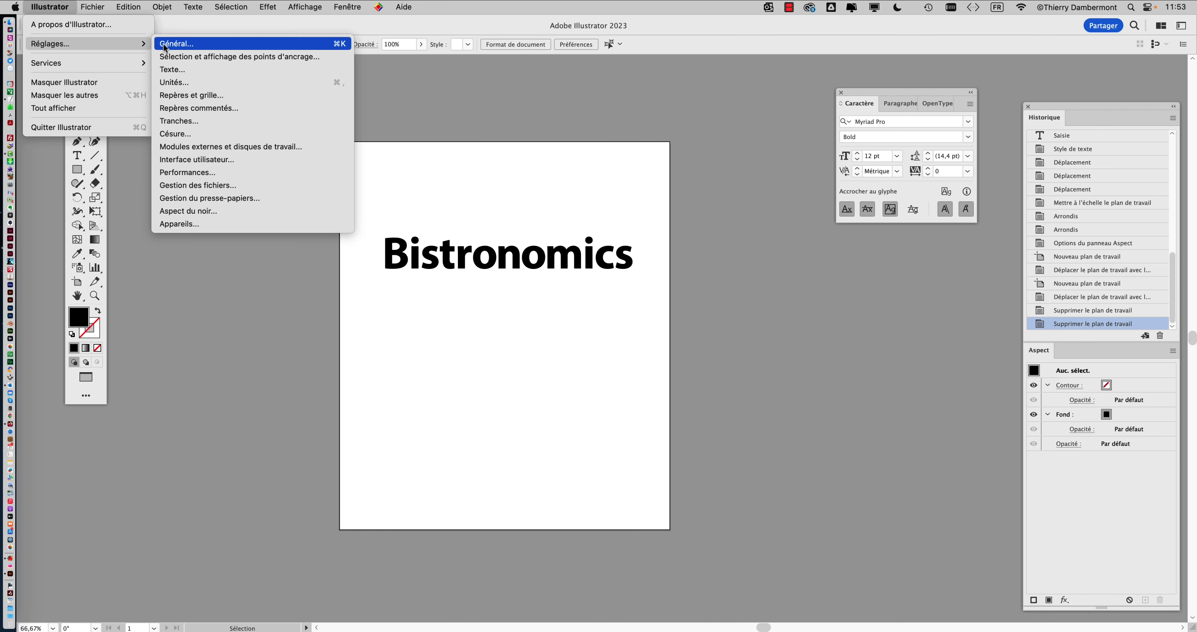
click(264, 185)
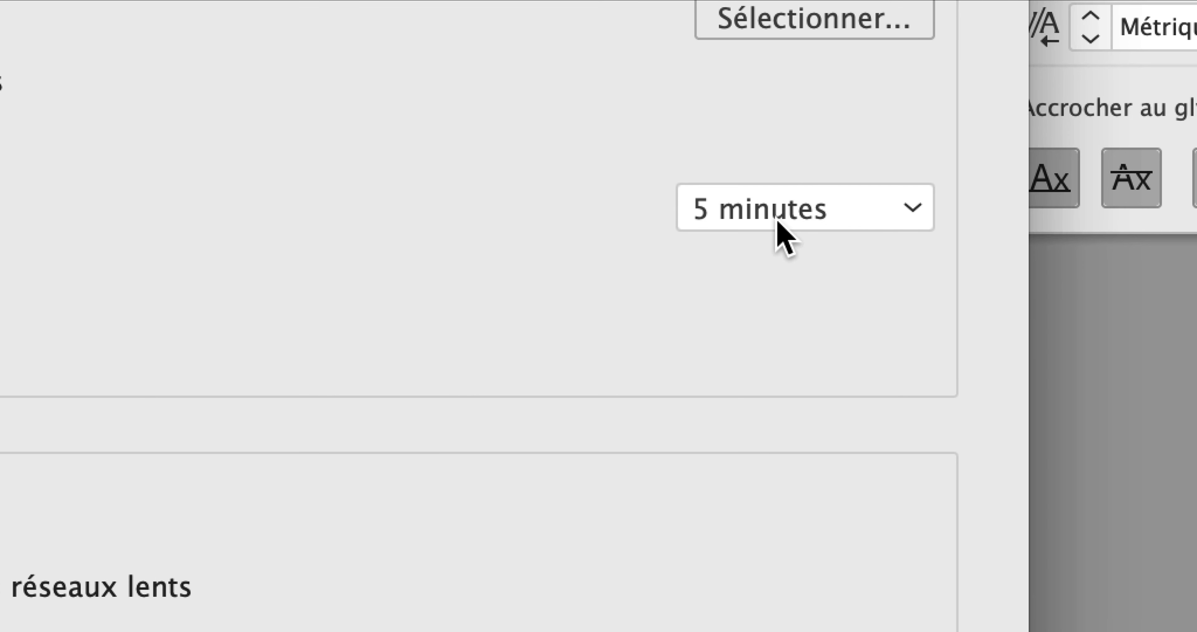
click(781, 227)
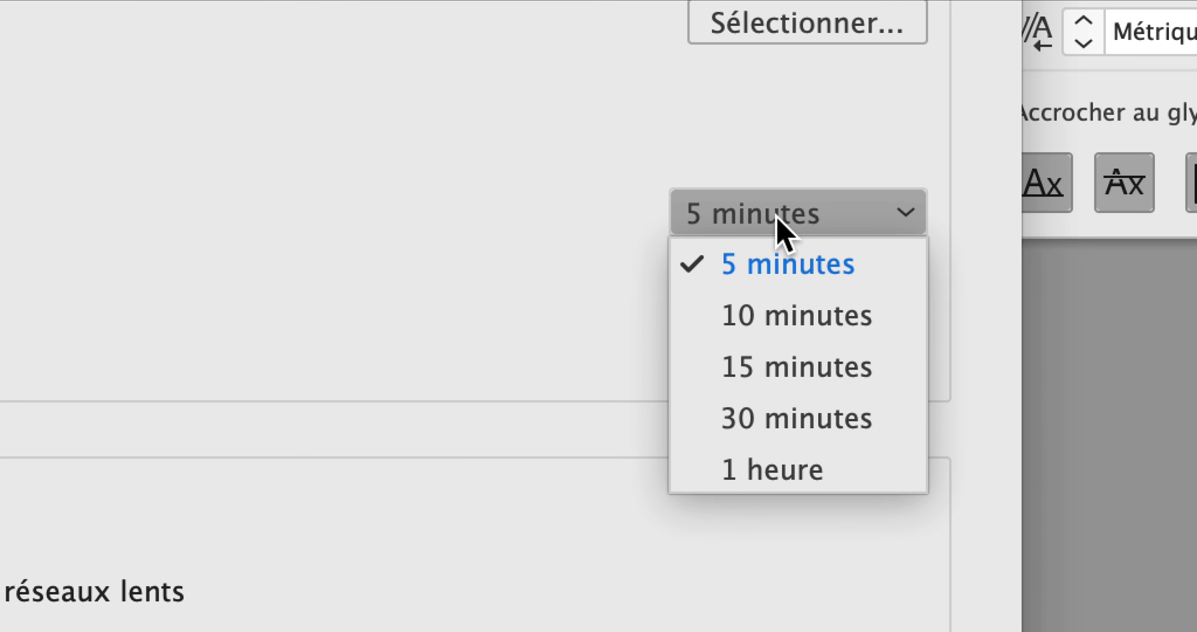
click(631, 215)
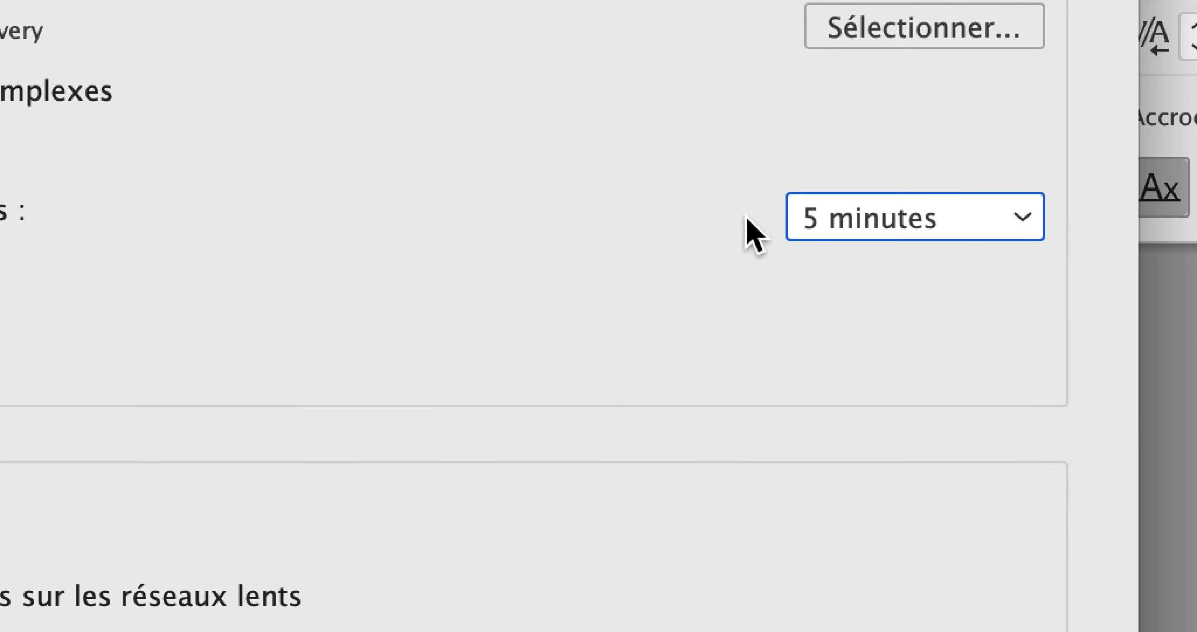
click(716, 216)
click(697, 235)
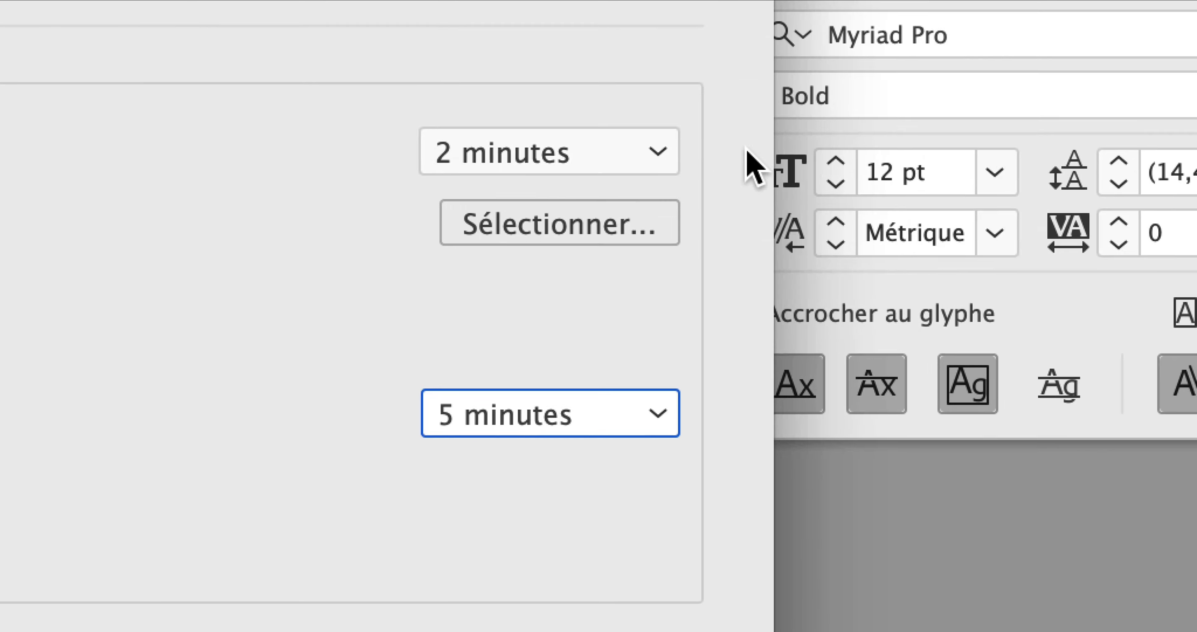
Examine the available intervals for automatically saving recovery data, and close the preferences without applying changes
click(575, 152)
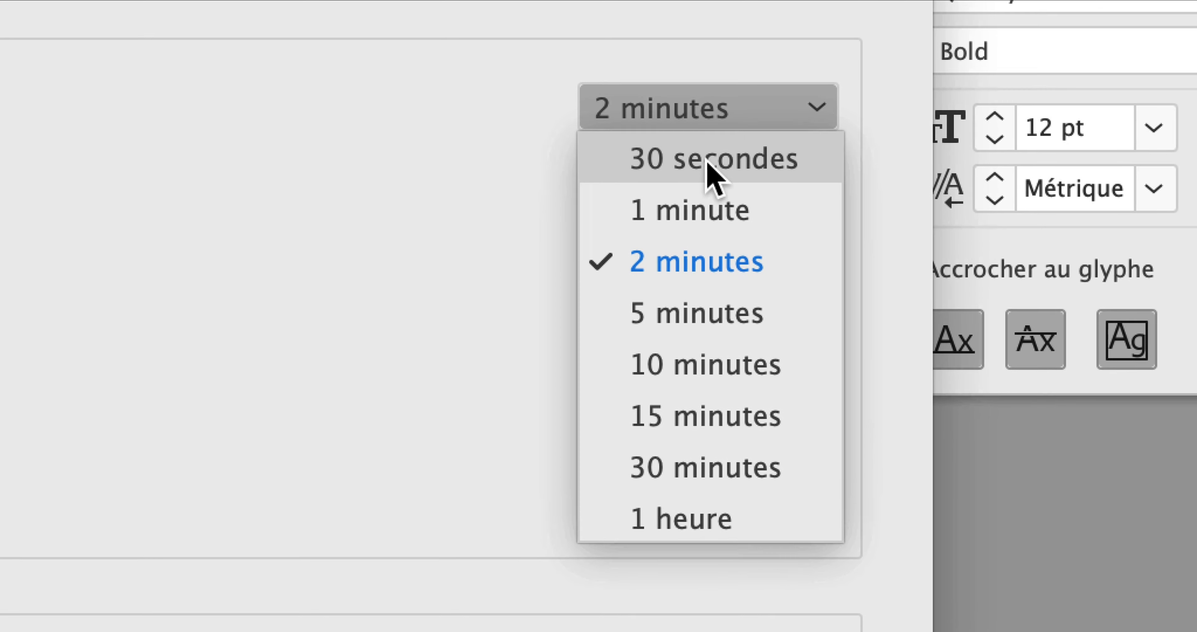
click(687, 81)
click(685, 149)
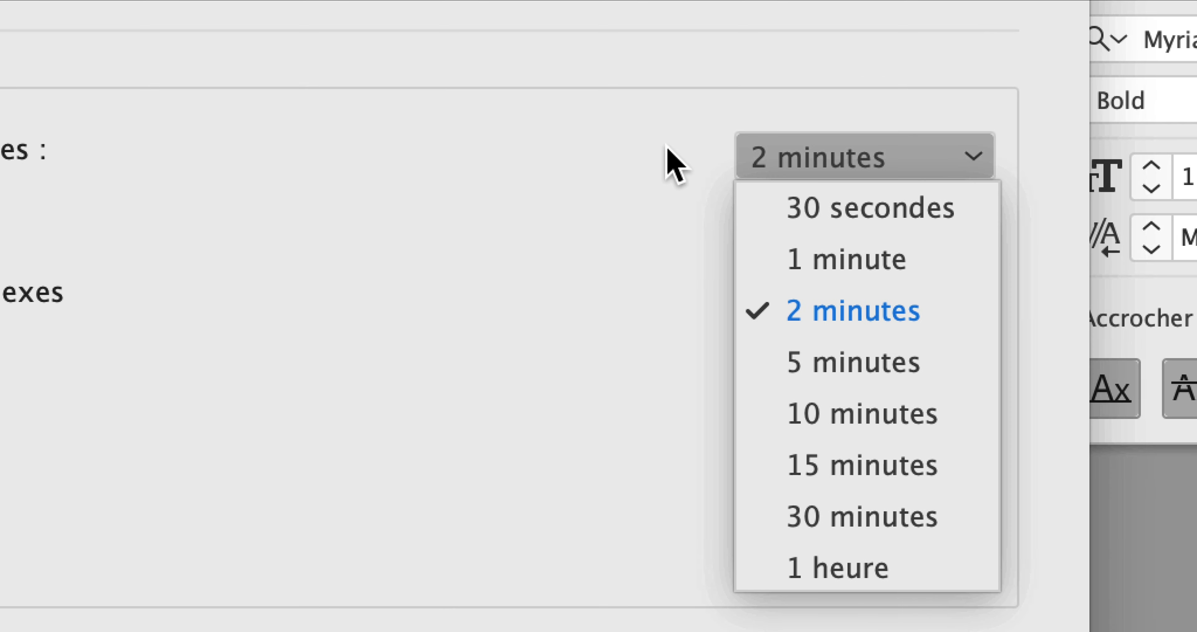
click(582, 146)
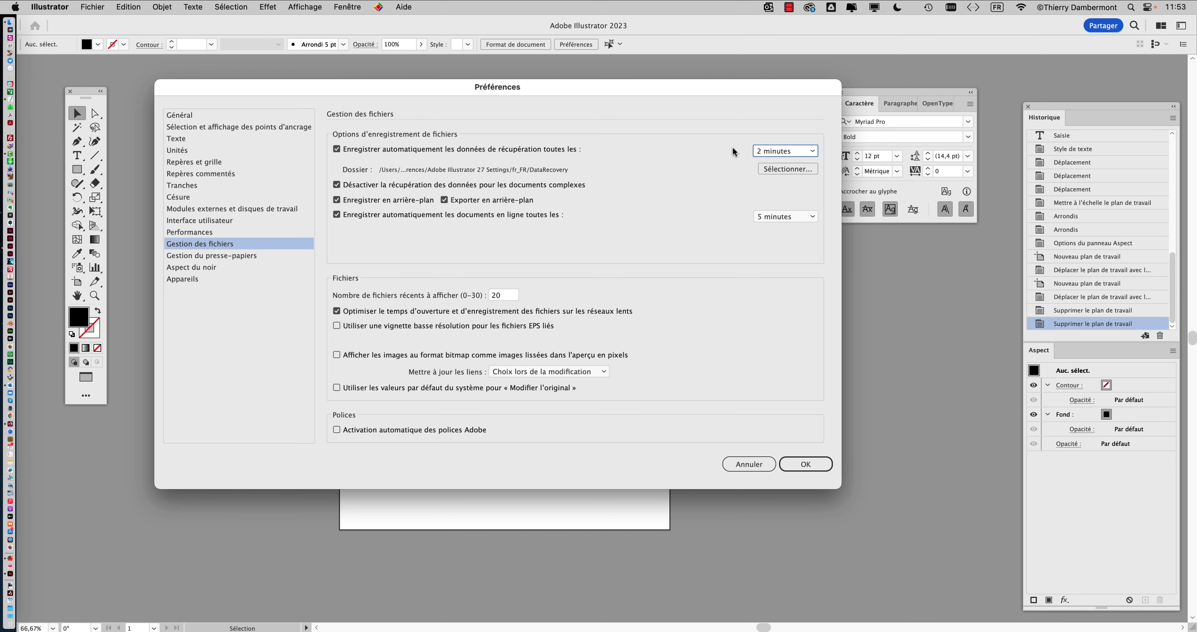
click(753, 463)
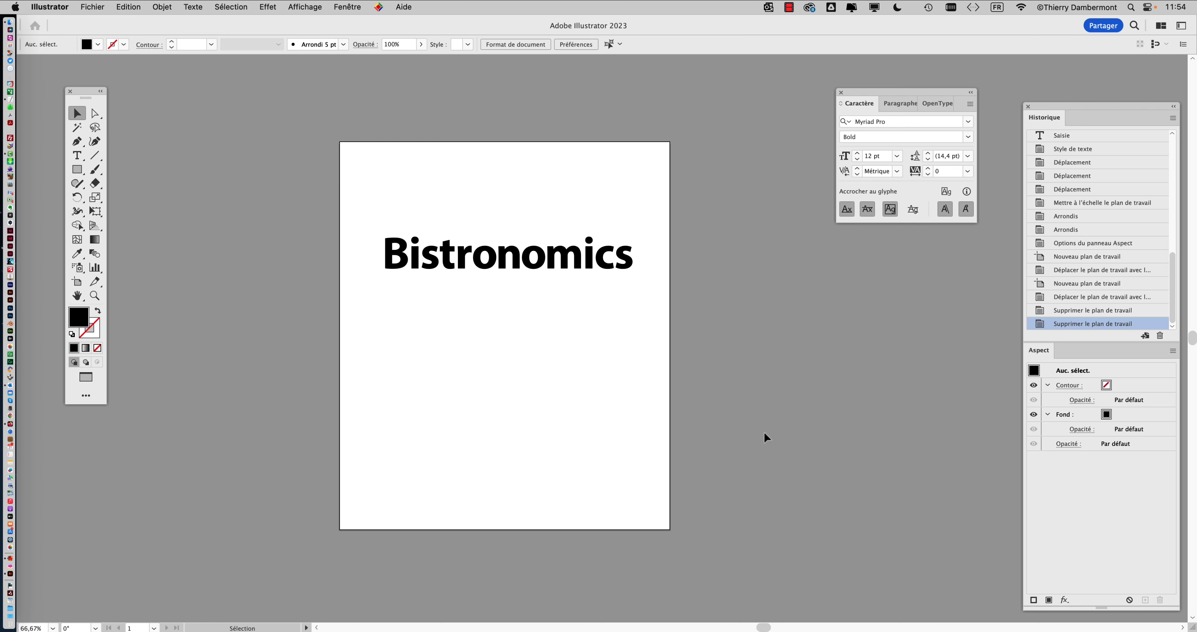
scroll(485, 268, up, 2)
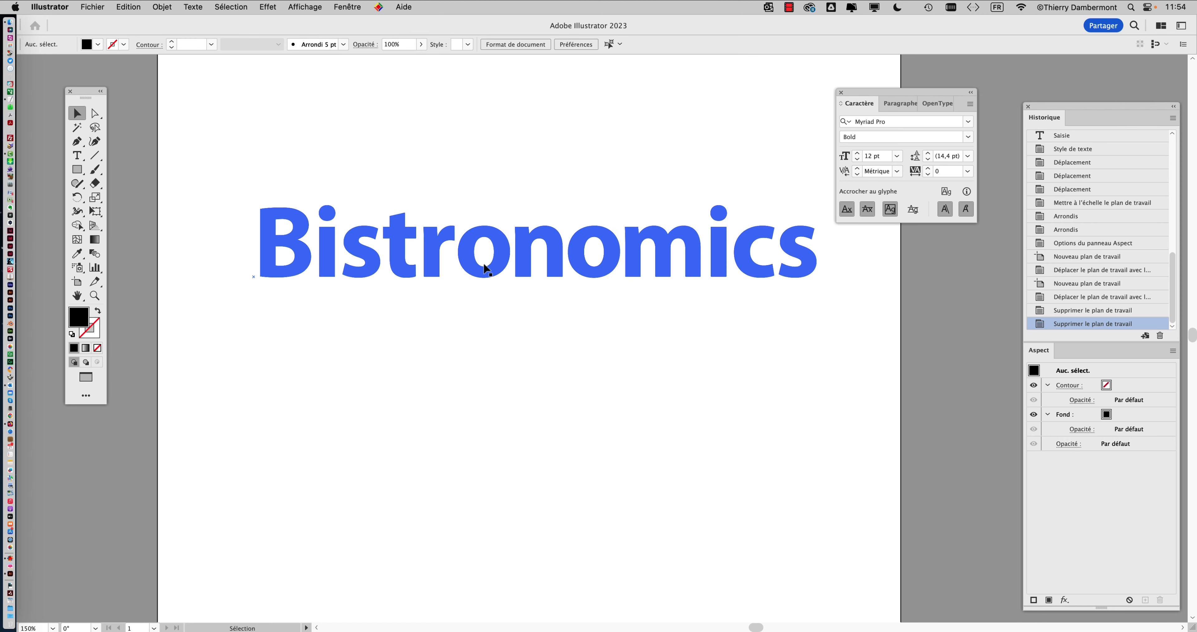